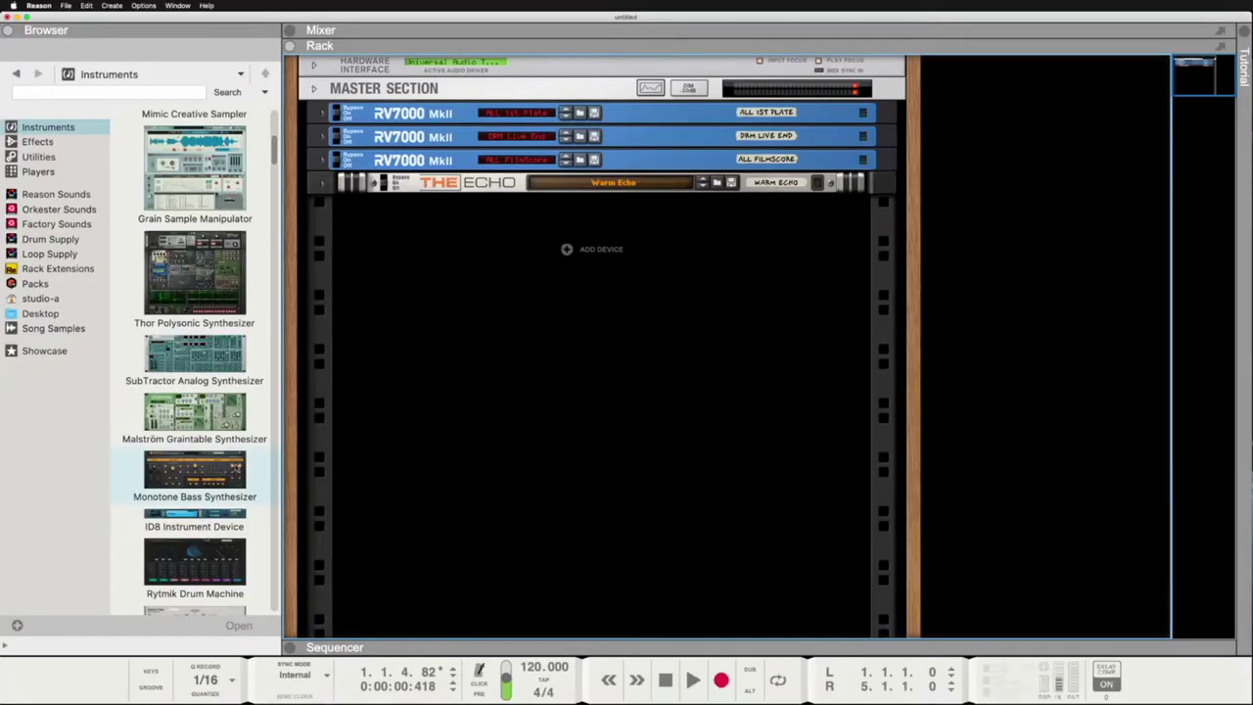
Add a Monotone bass synth to the rack and turn on RETRIG.
left_click_drag(237, 469, 588, 392)
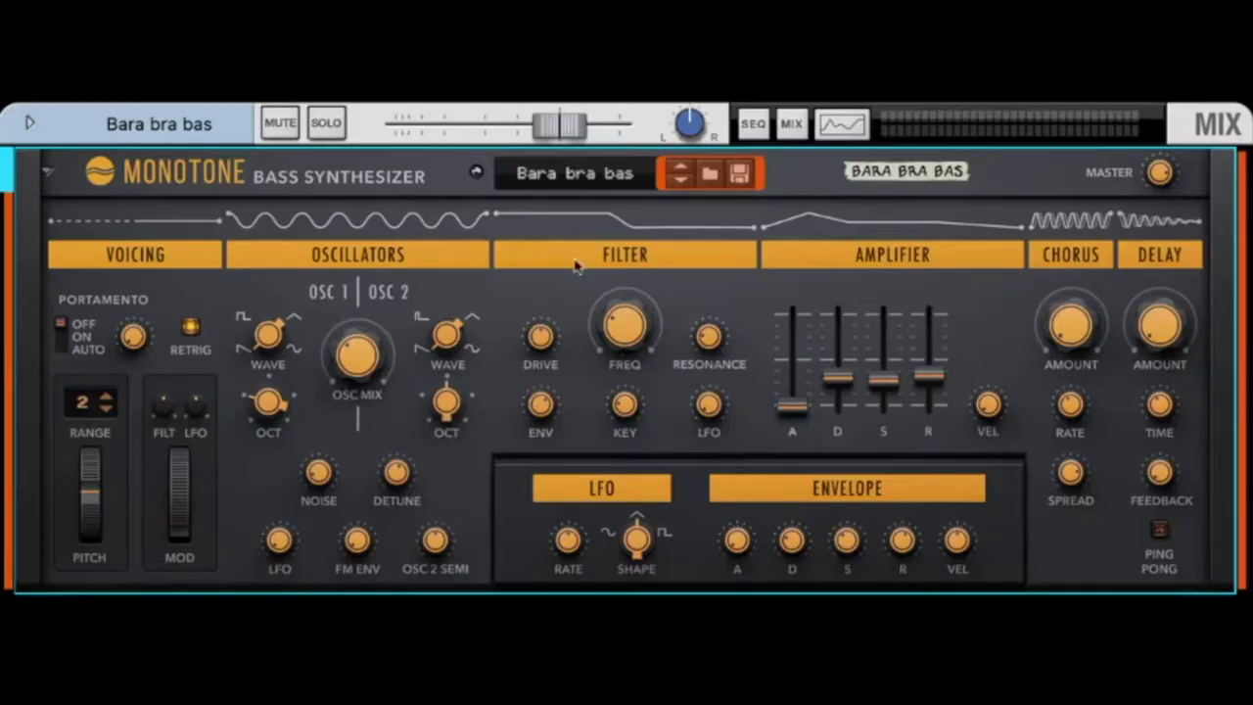
right_click(574, 264)
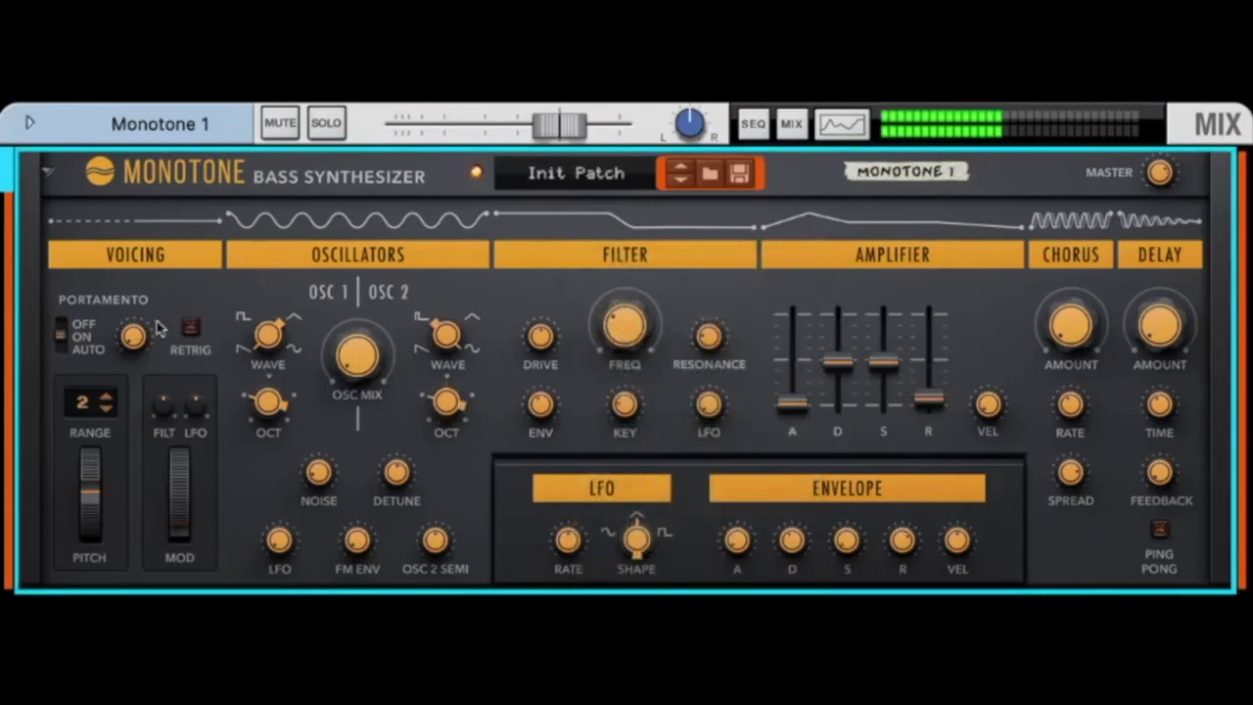
left_click(191, 334)
Change both oscillator waveforms, Osc2 to Pulse, and blend the oscillators roughly evenly.
mouse_move(267, 335)
left_mouse_down()
mouse_move(260, 256)
mouse_move(262, 315)
left_mouse_up()
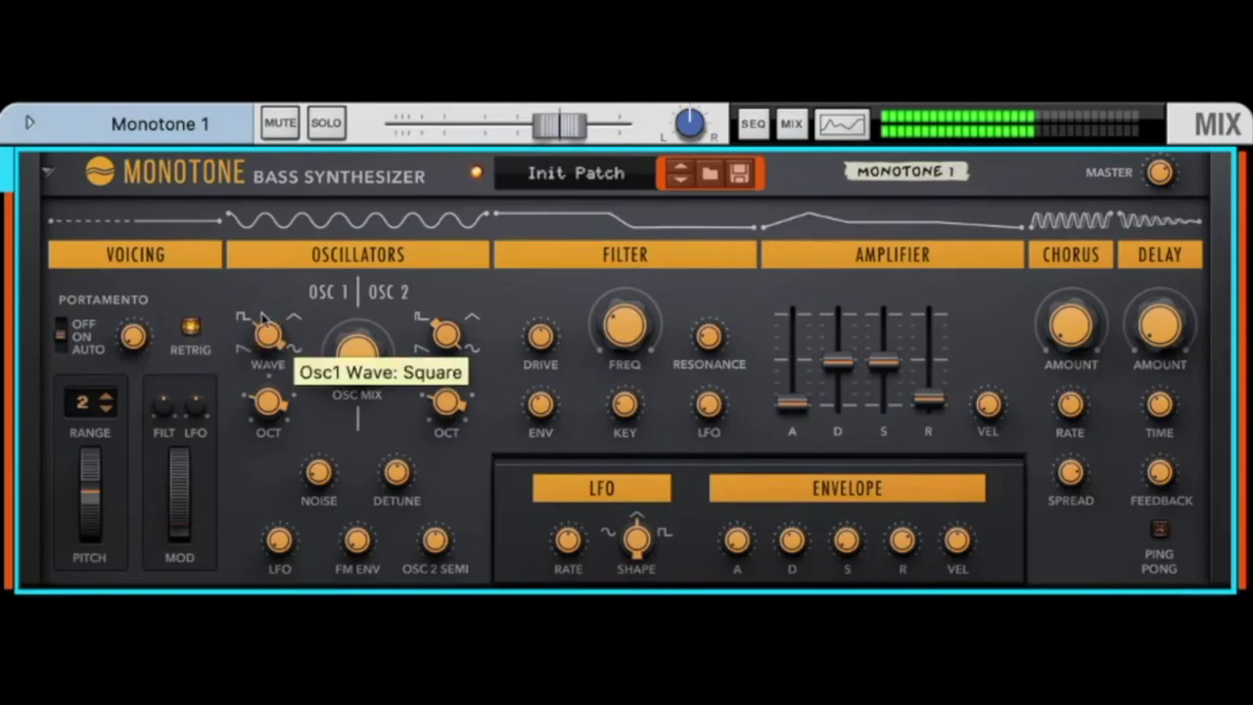
left_click_drag(358, 352, 361, 304)
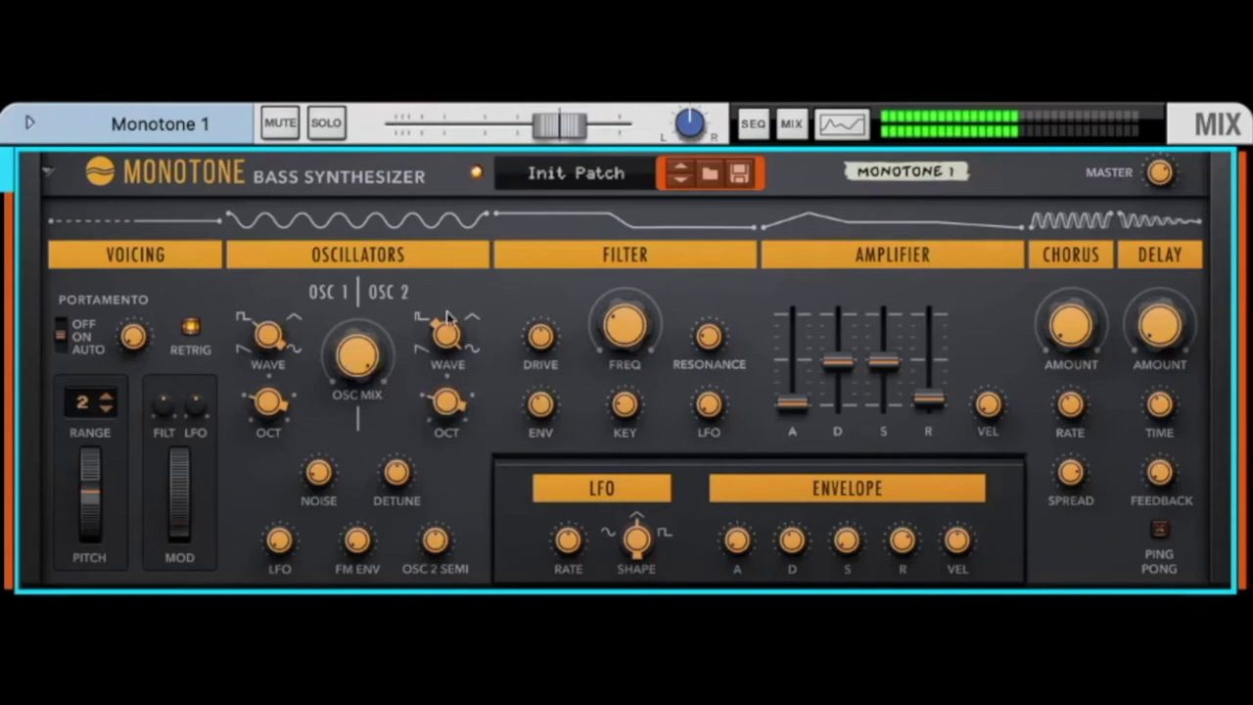
left_click_drag(448, 321, 453, 387)
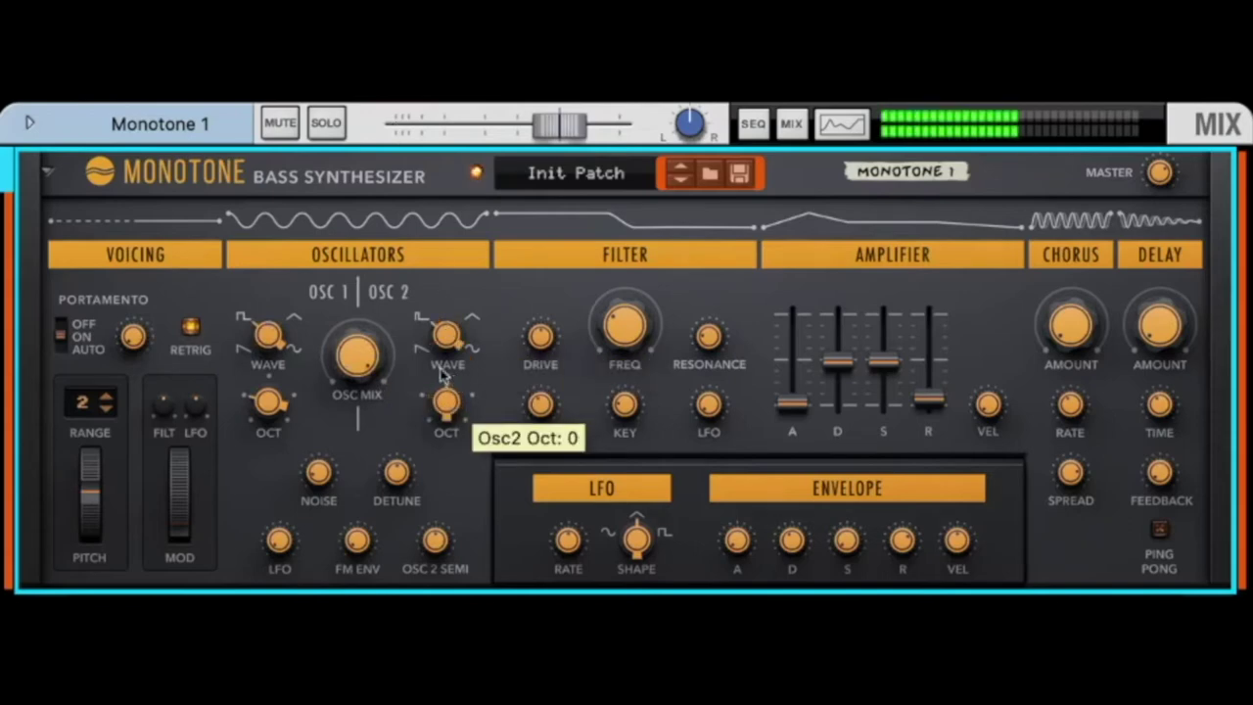
left_click_drag(345, 448, 347, 399)
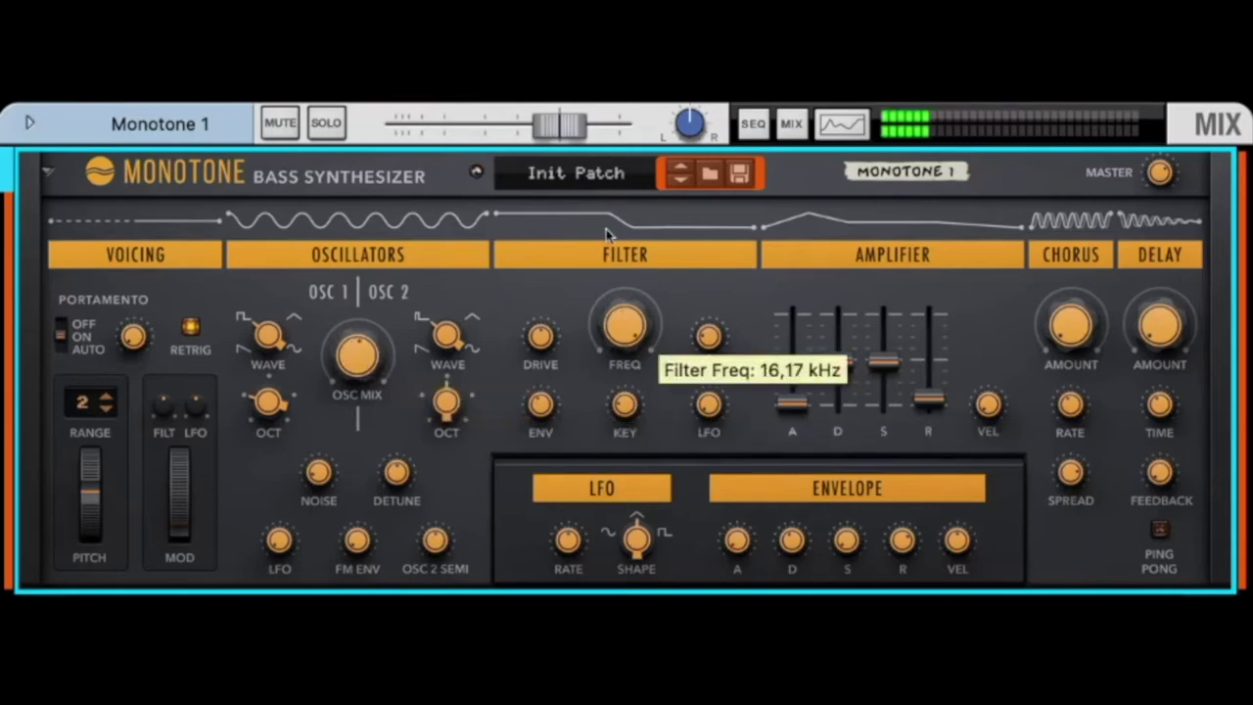
Lower the filter cutoff to about 37,6 Hz and set amp sustain near 75 %.
mouse_move(622, 315)
left_mouse_down()
mouse_move(630, 350)
mouse_move(627, 315)
left_mouse_up()
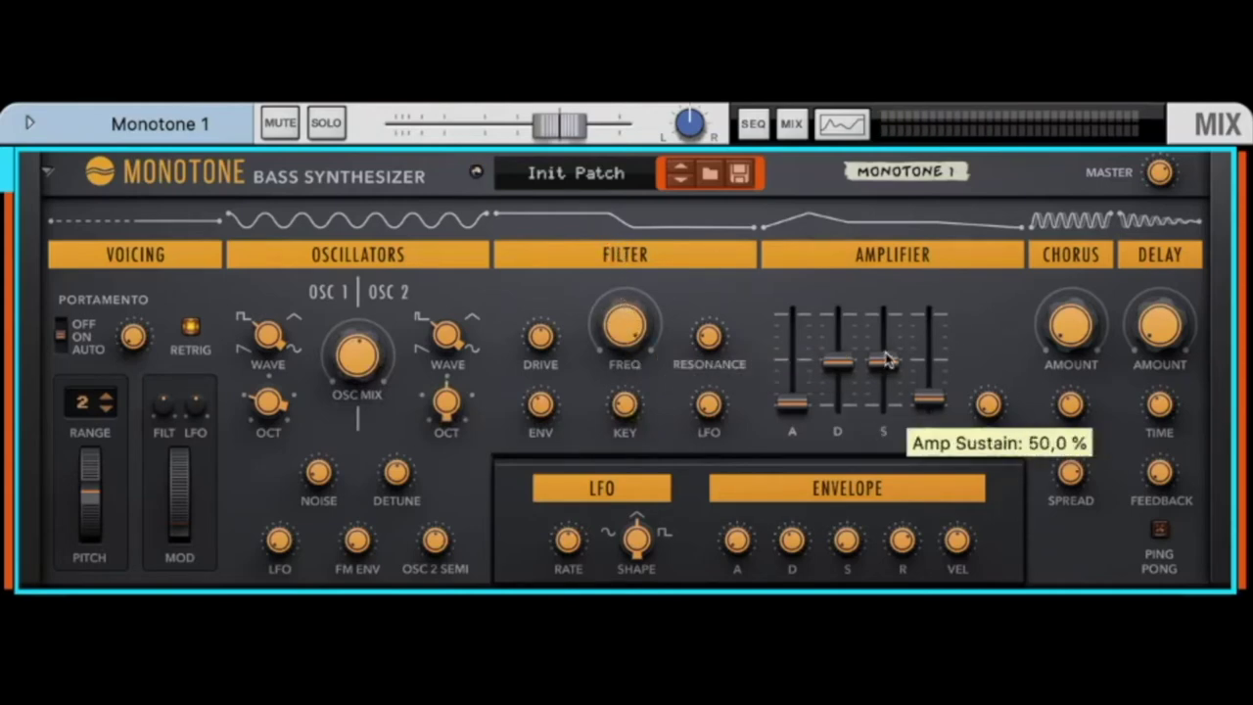
left_click_drag(884, 361, 884, 403)
left_click_drag(837, 362, 848, 389)
mouse_move(882, 409)
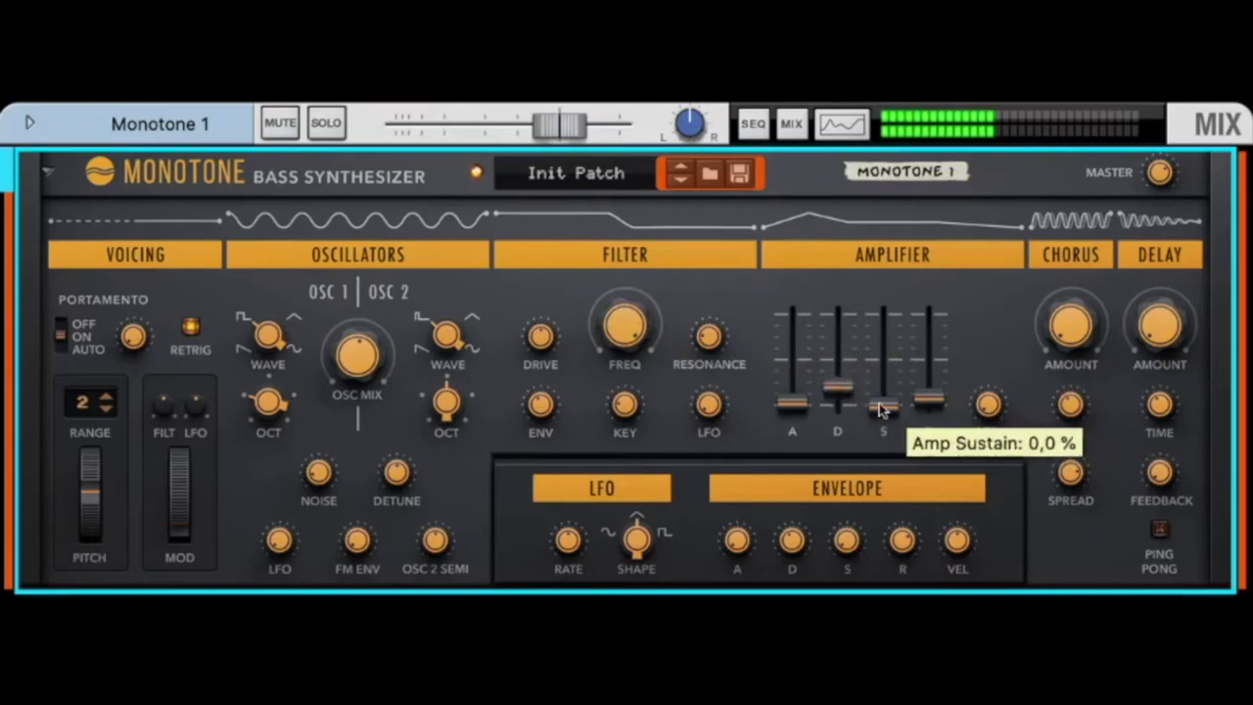
mouse_move(881, 410)
left_mouse_down()
mouse_move(882, 330)
mouse_move(881, 404)
left_mouse_up()
Make the amp attack instant, decay about 1,06 s and release 75 ms.
left_click_drag(795, 403, 840, 359)
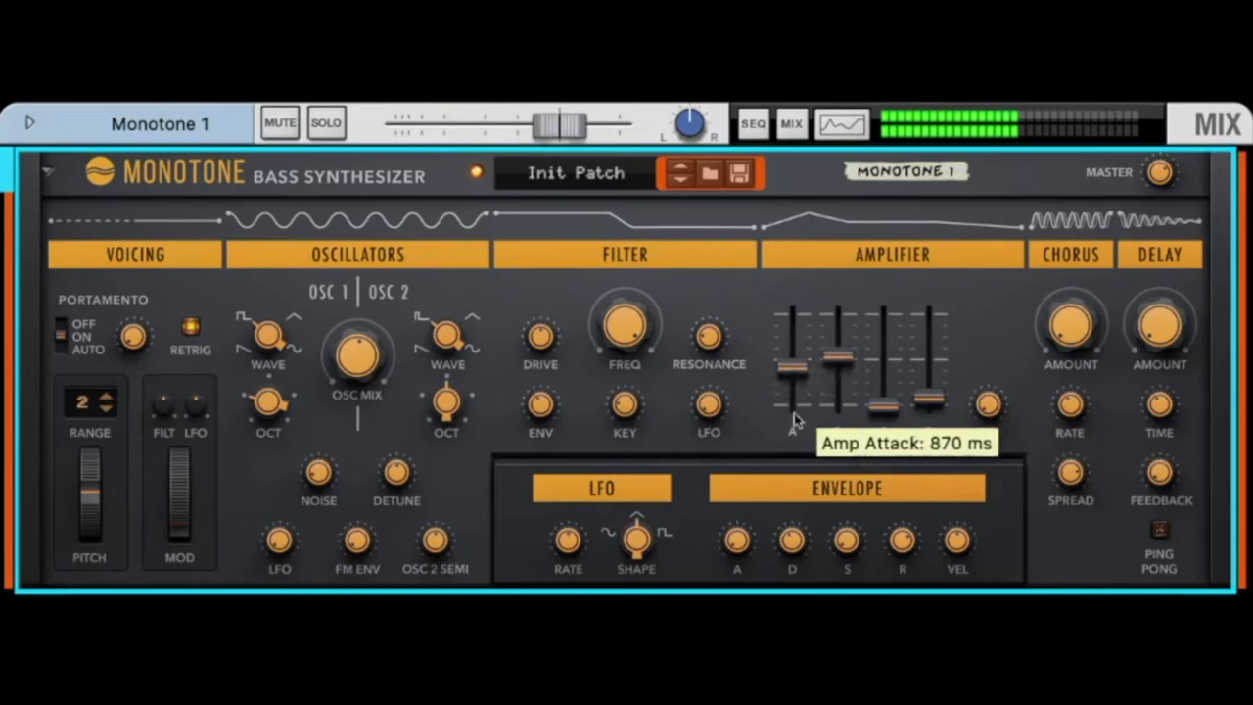
left_click_drag(794, 444, 795, 451)
left_click_drag(838, 358, 885, 344)
left_click_drag(848, 389, 840, 365)
left_click_drag(930, 369, 889, 378)
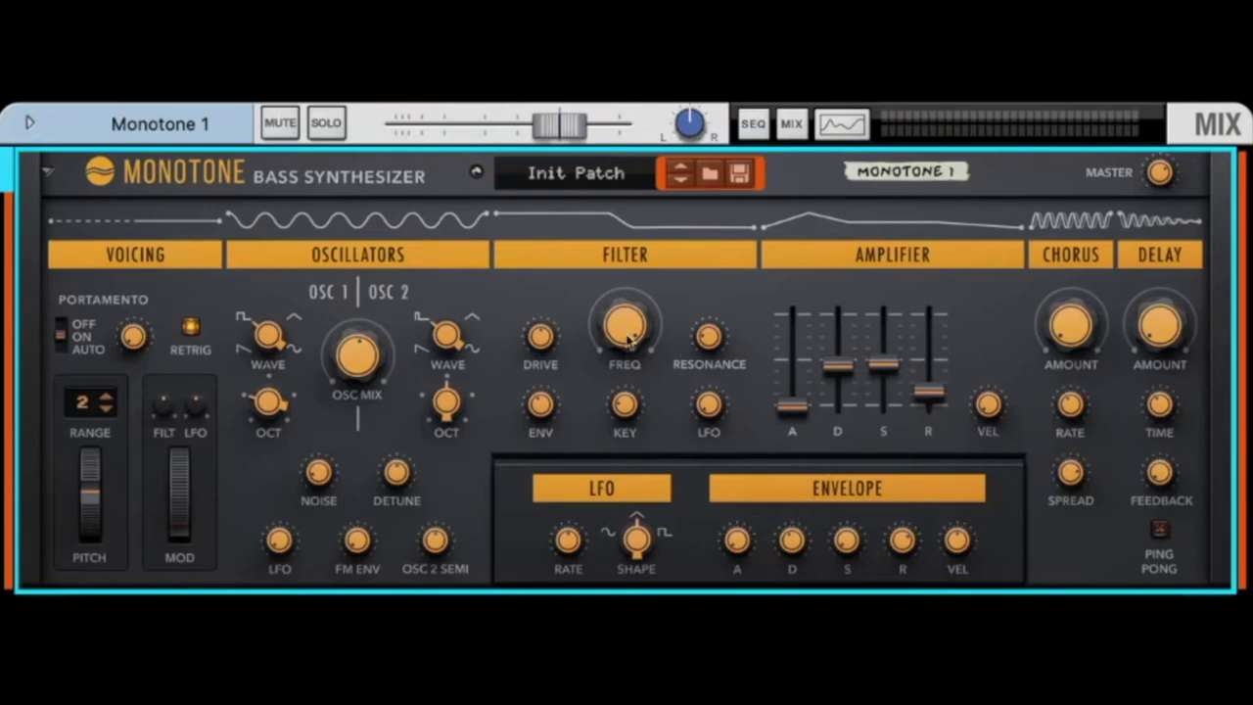
Set filter cutoff about 66 Hz, envelope amount 88 %, attack 2,83 s, decay 1,34 s.
left_click_drag(627, 338, 628, 431)
left_click_drag(541, 406, 539, 362)
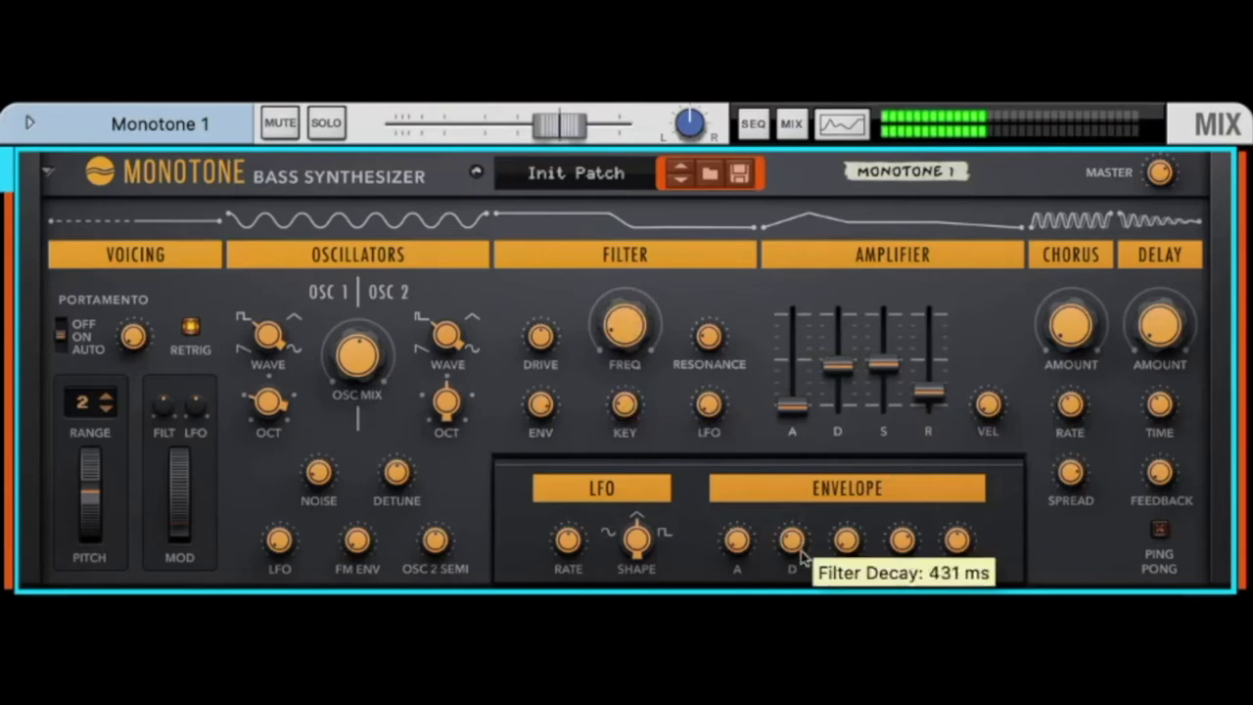
mouse_move(801, 559)
left_mouse_down()
mouse_move(801, 580)
mouse_move(801, 534)
left_mouse_up()
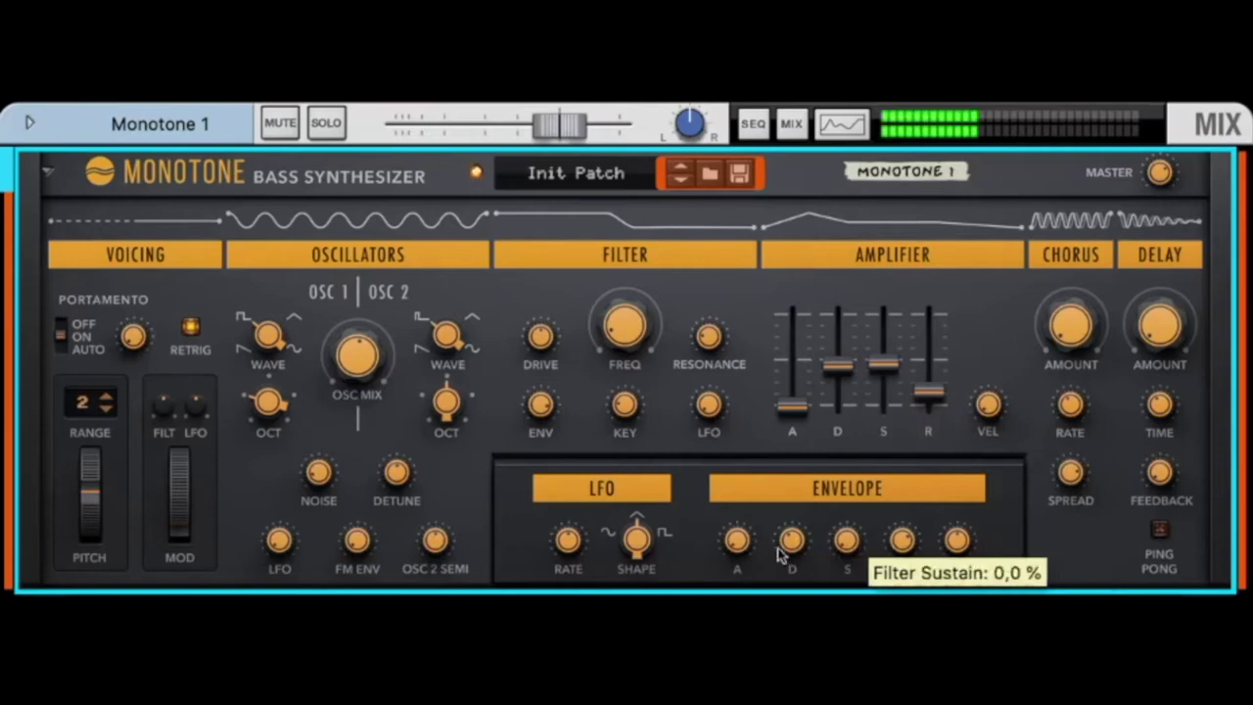
left_click_drag(742, 533, 752, 585)
left_click_drag(811, 542, 801, 523)
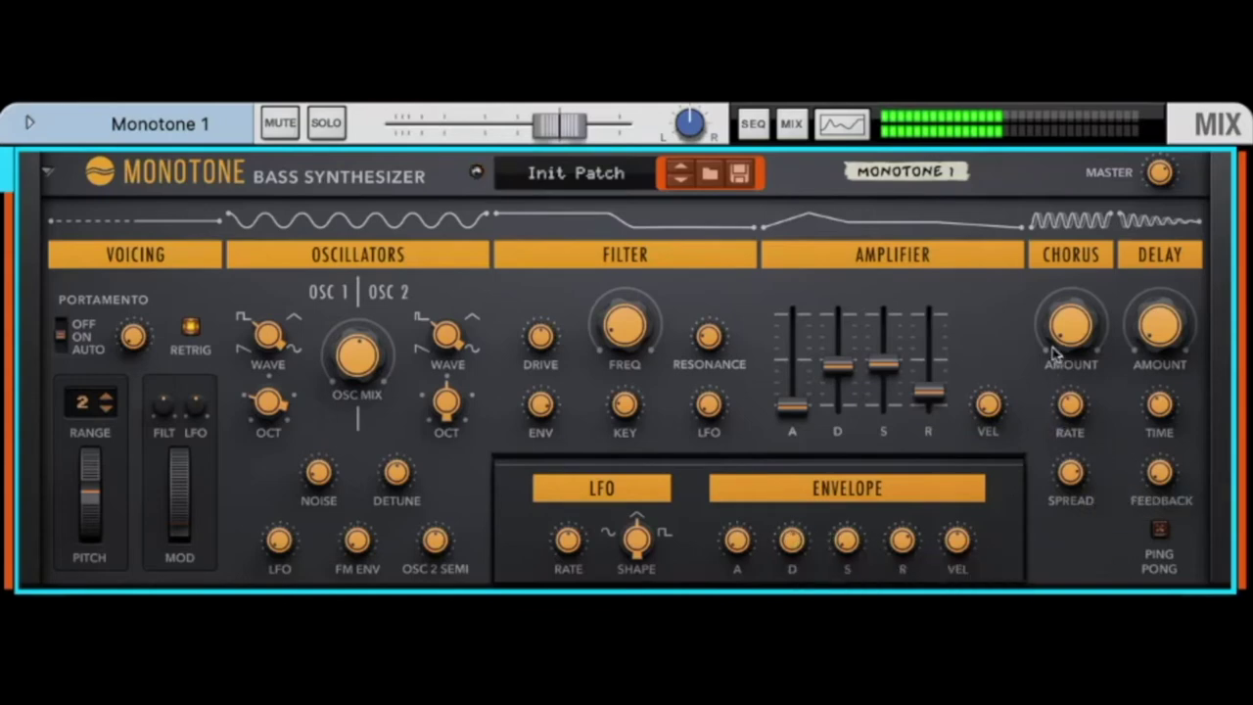
Adjust the chorus, reduce the delay amount and add about 80 % noise.
left_click_drag(1069, 325, 1069, 275)
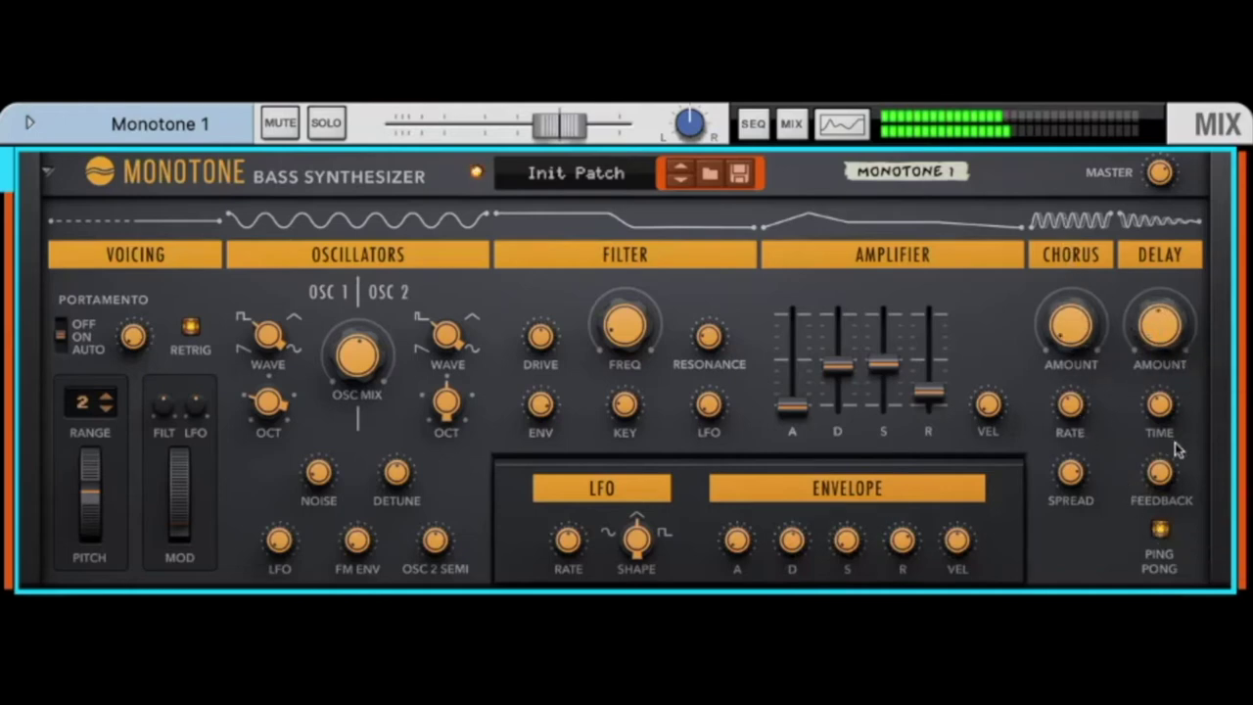
left_click_drag(1161, 328, 1142, 526)
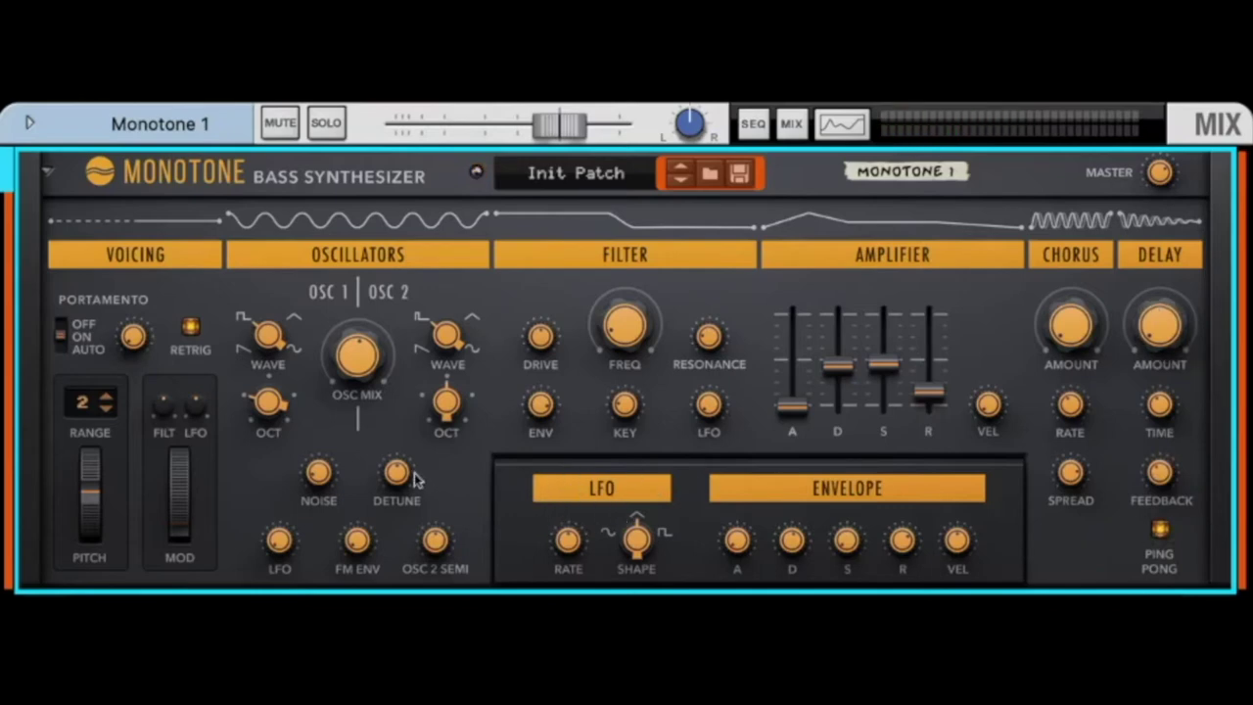
mouse_move(314, 473)
left_mouse_down()
mouse_move(315, 407)
mouse_move(323, 485)
left_mouse_up()
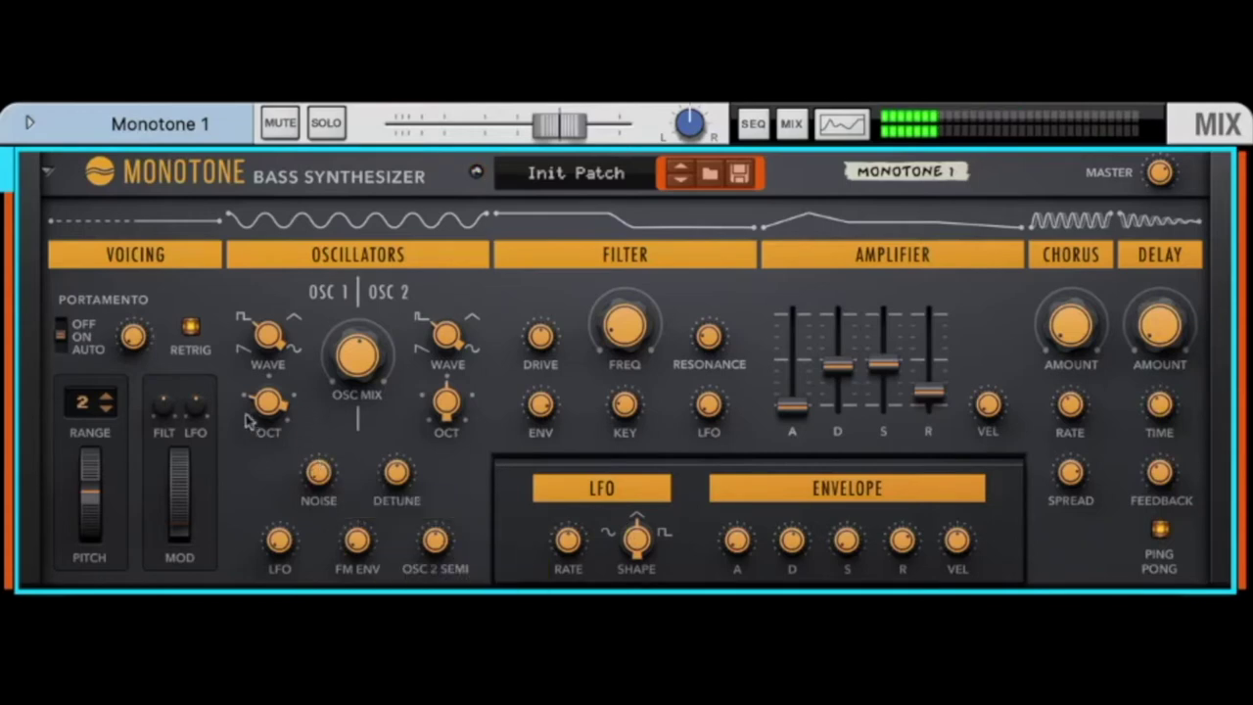
Audition Monotone presets Berlin School, Blasta, Breathless, Chips, Chubby and Classic Saw.
left_click(673, 179)
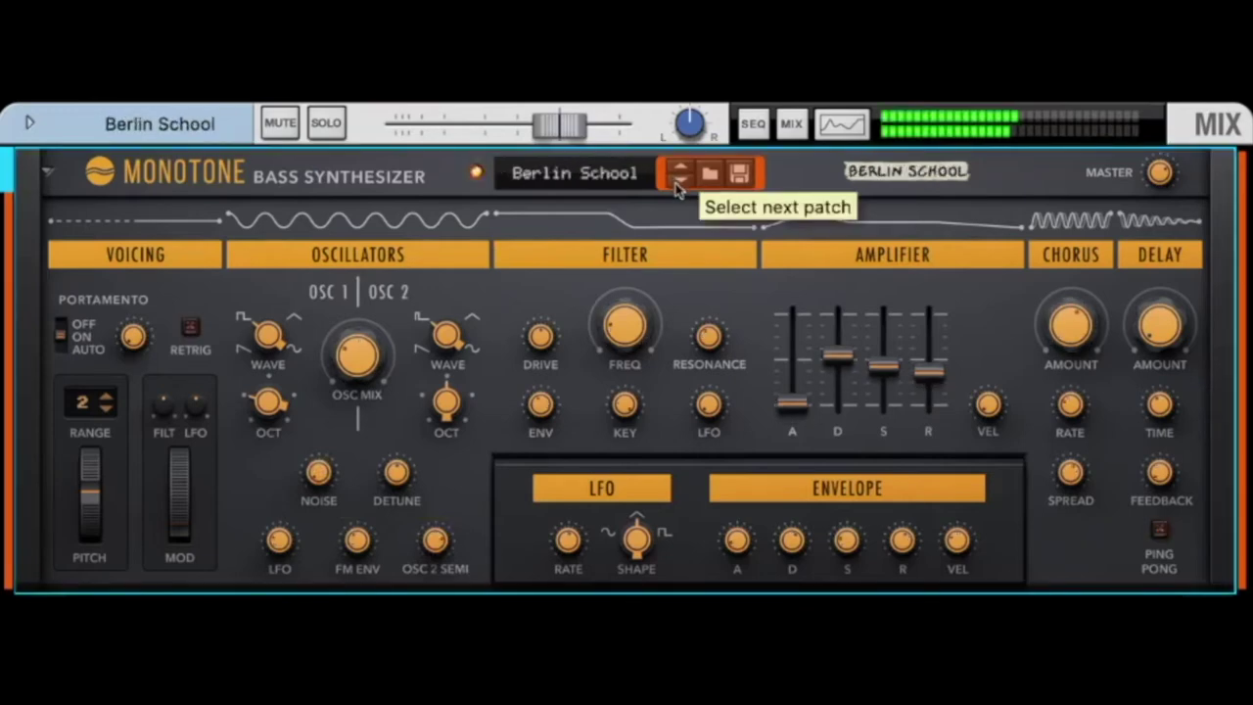
left_click(677, 186)
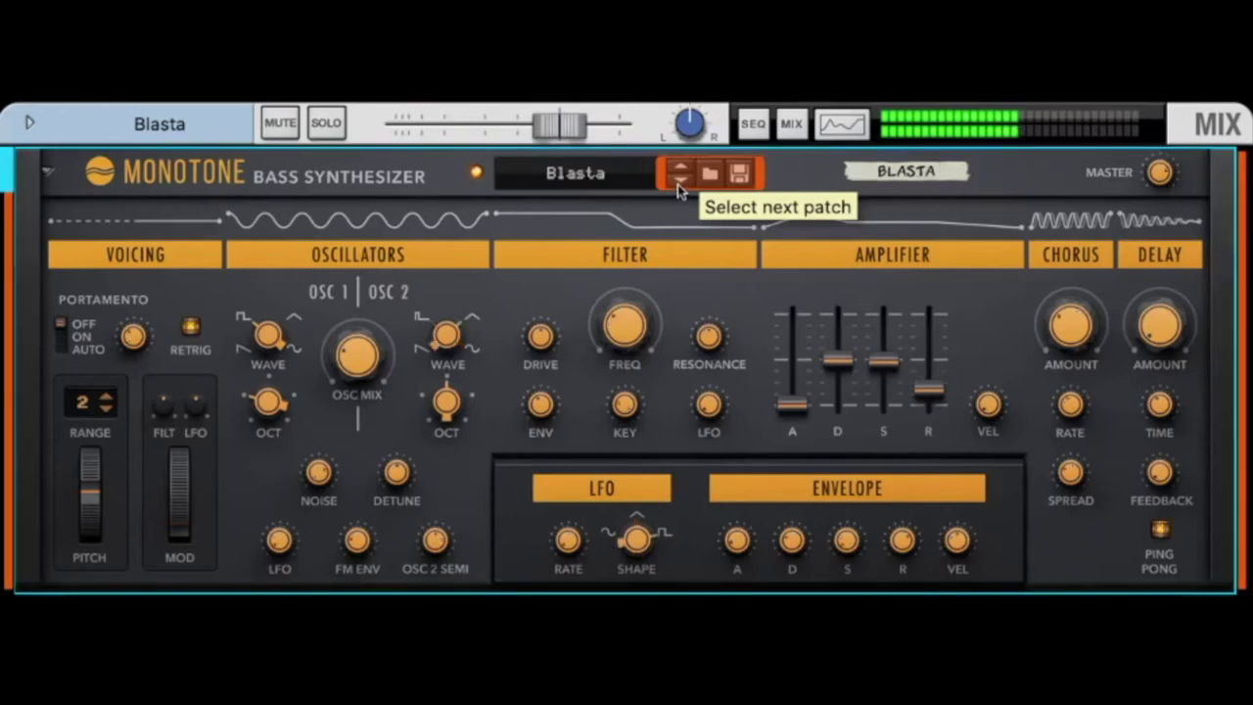
left_click(678, 184)
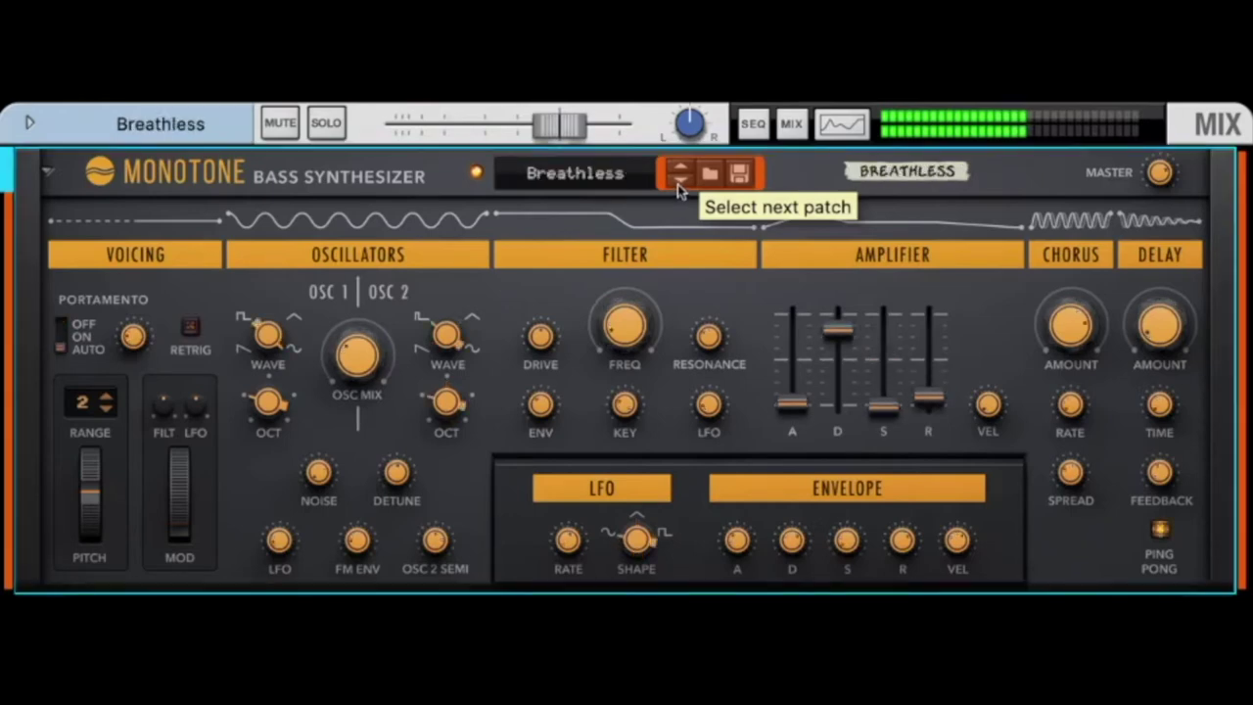
left_click(678, 184)
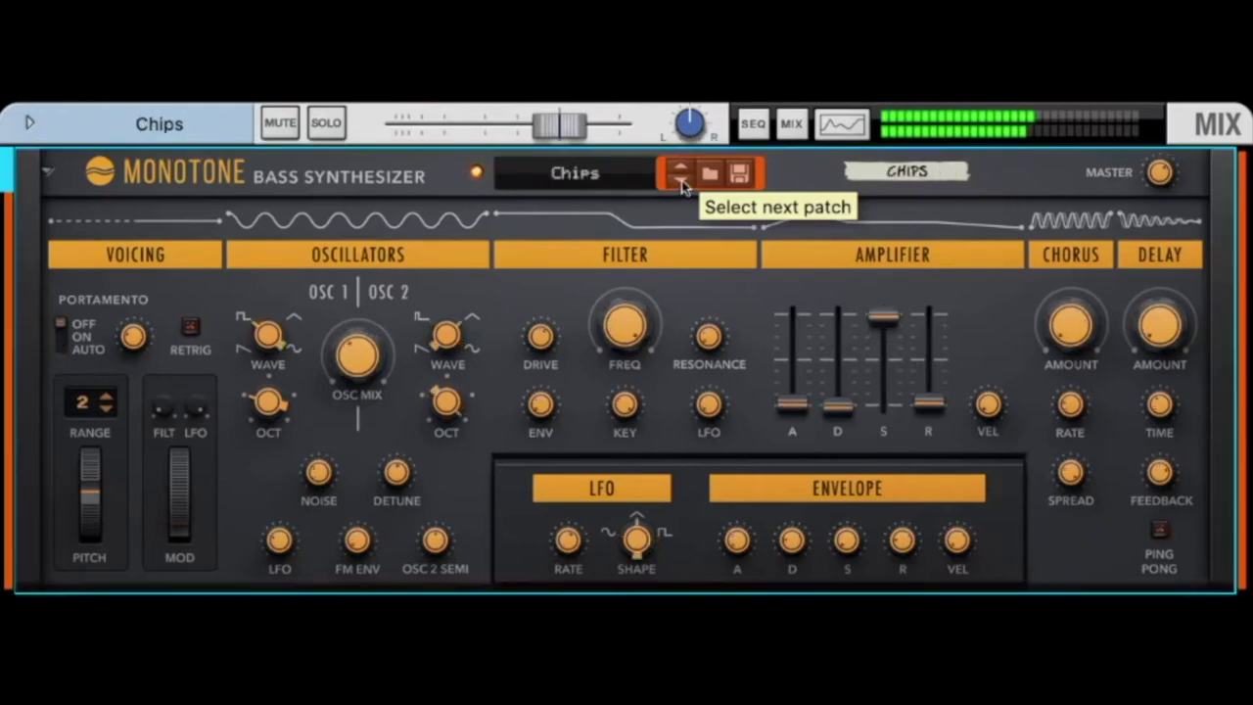
left_click(682, 184)
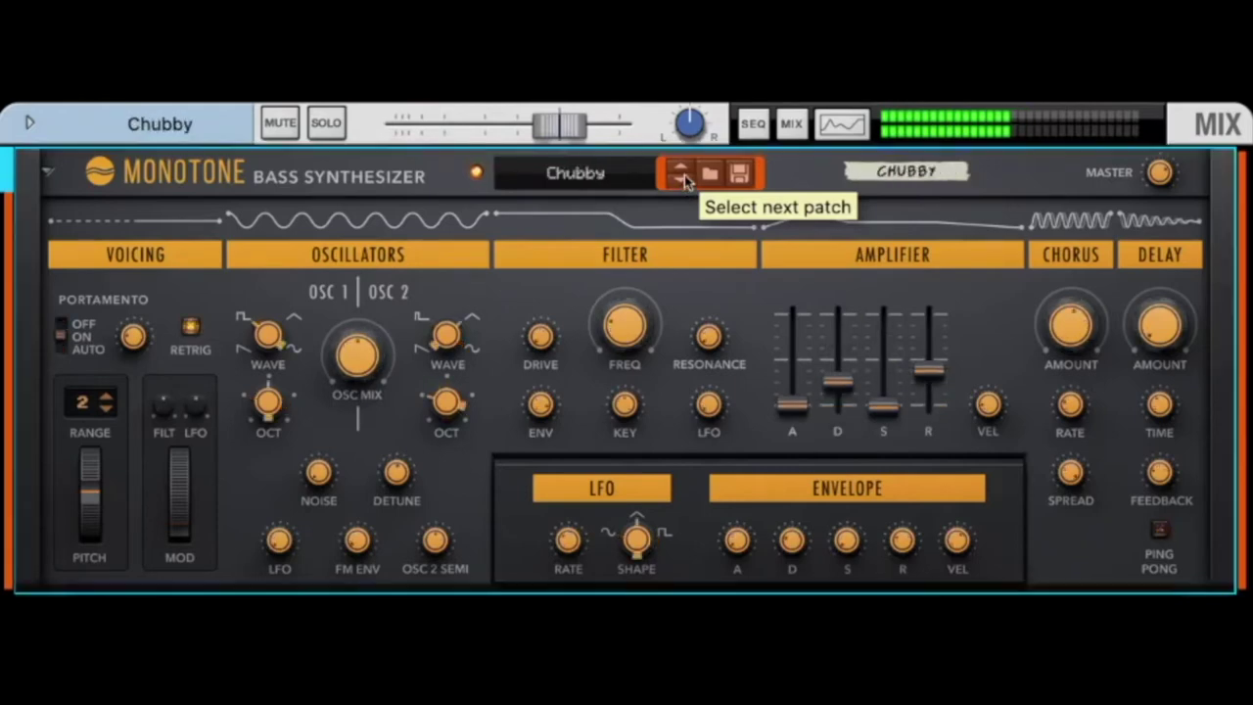
left_click(682, 182)
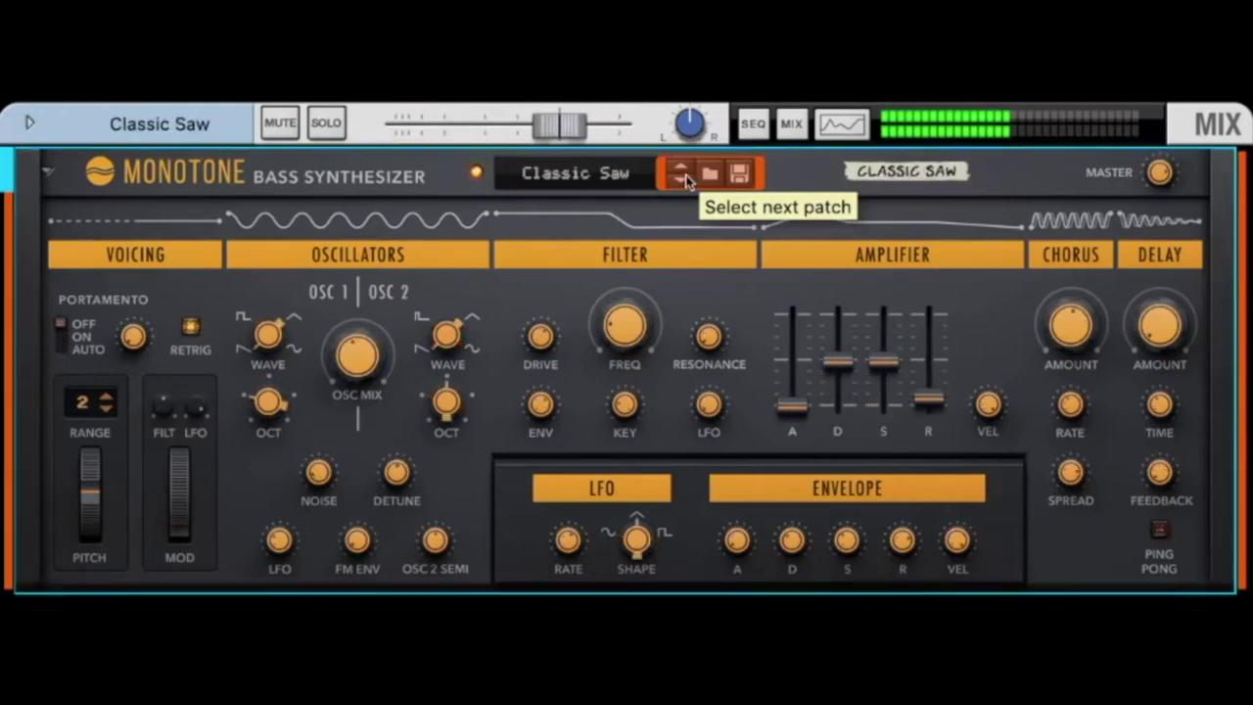
Try Dark n stormy, then load the Just Peaceful patch and bend the pitch up.
left_click(683, 183)
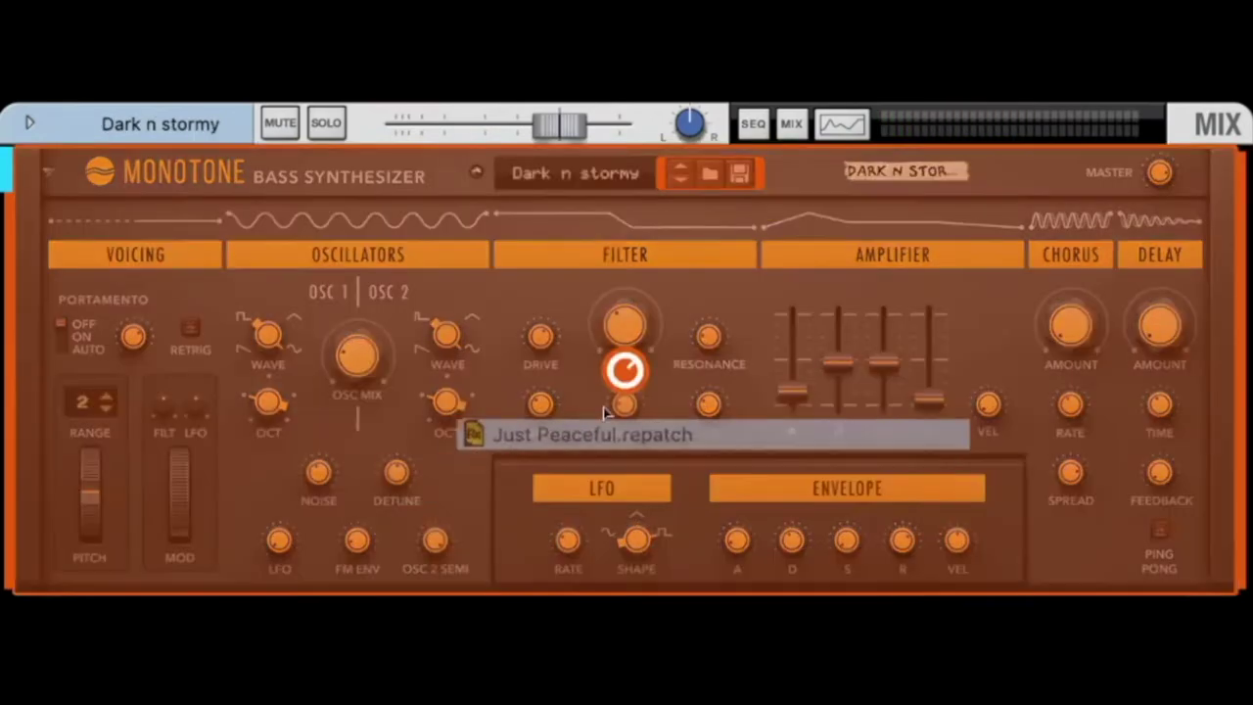
left_click_drag(624, 366, 617, 404)
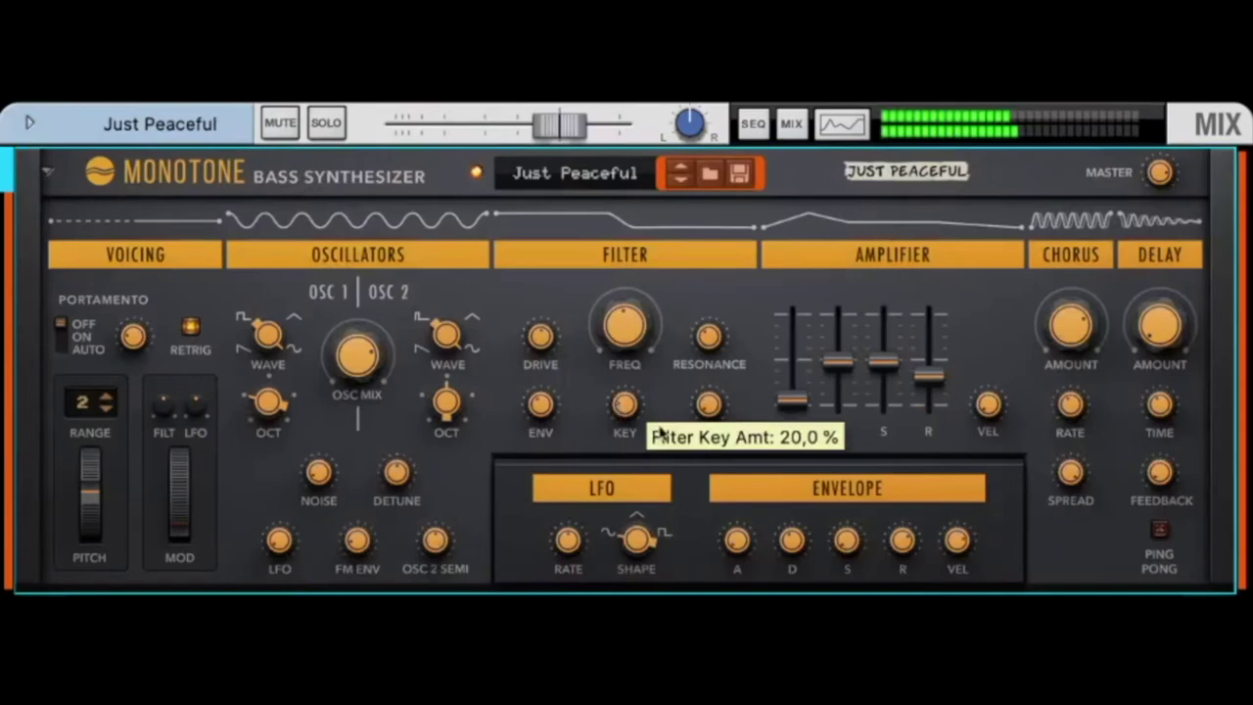
left_click_drag(96, 497, 101, 524)
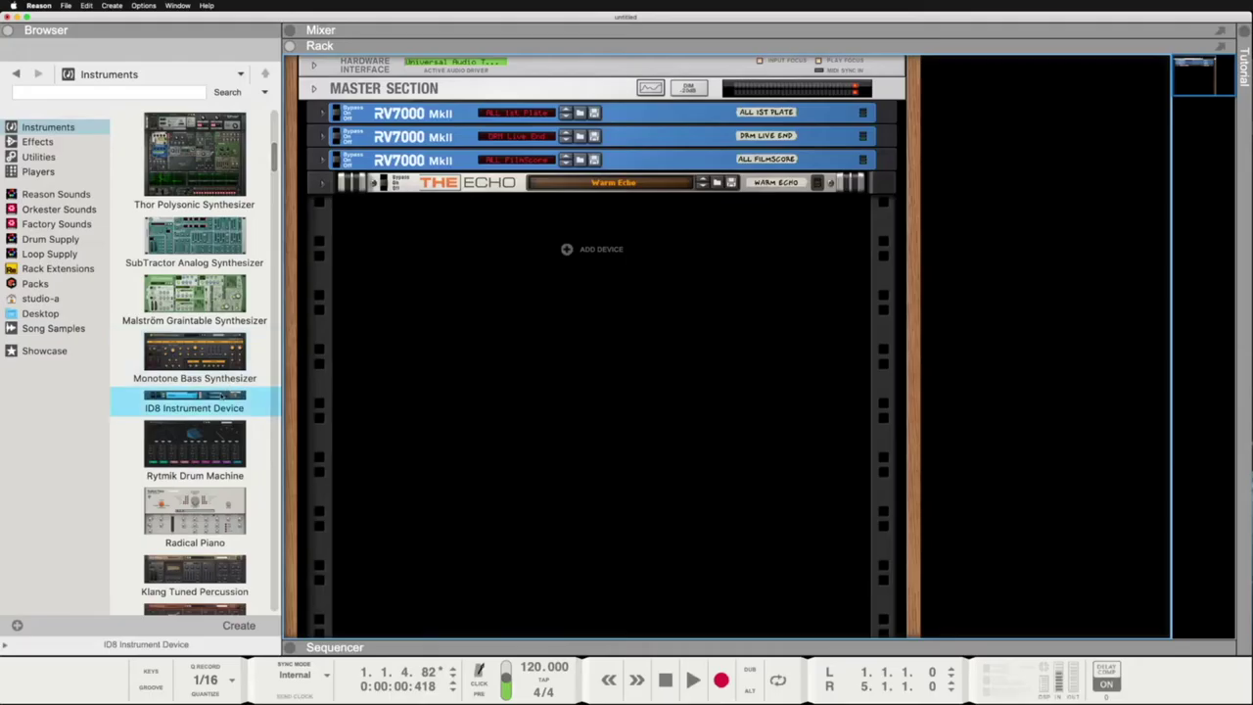
Add an ID8 instrument below The Echo, keeping the Piano category.
left_click_drag(228, 397, 476, 355)
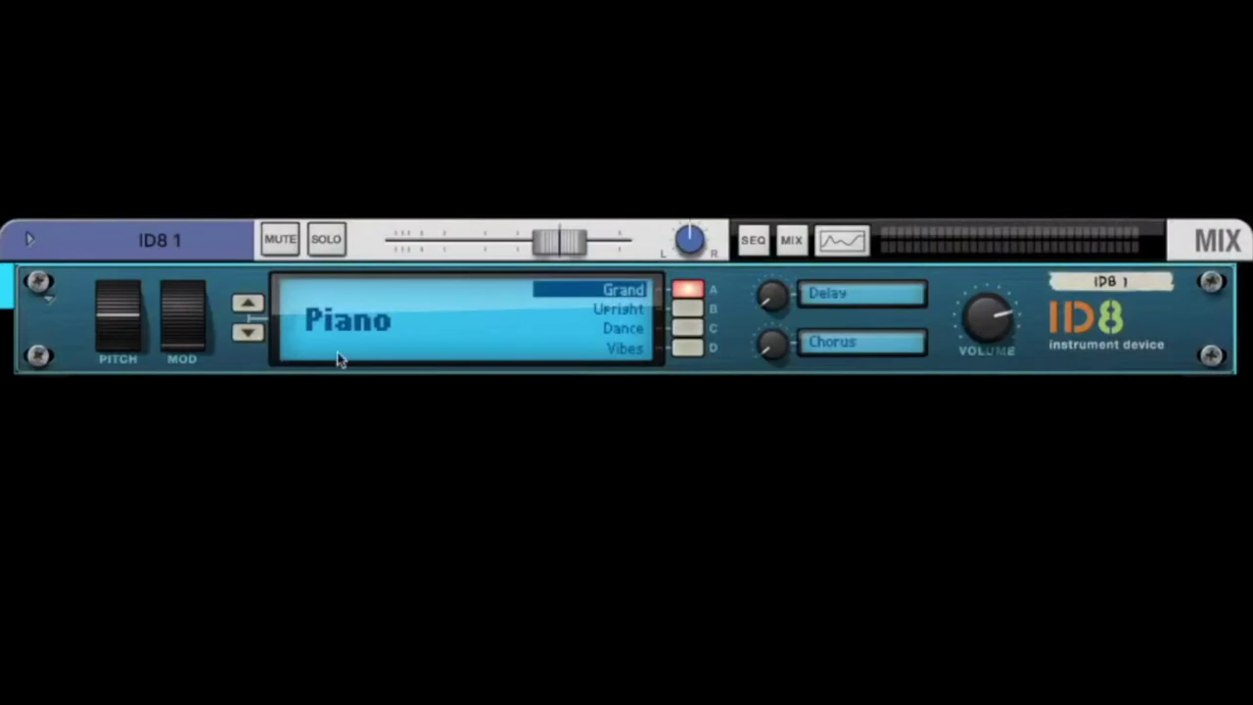
left_click(363, 338)
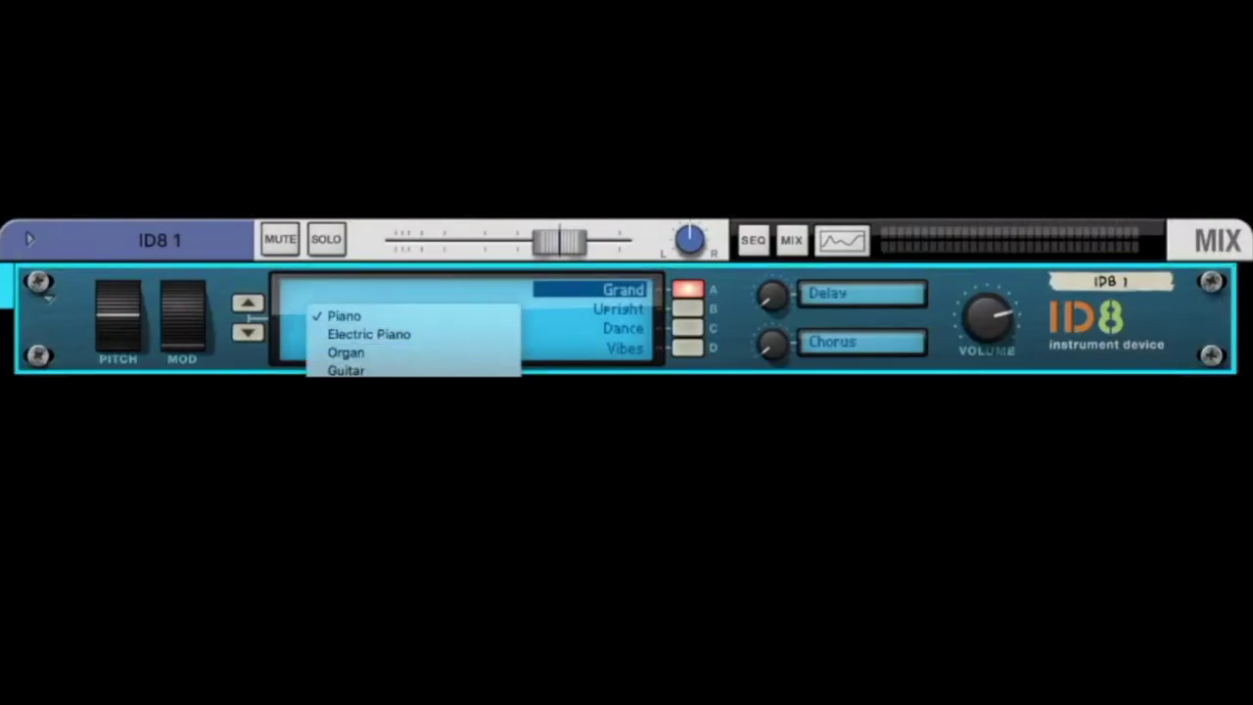
left_click(381, 296)
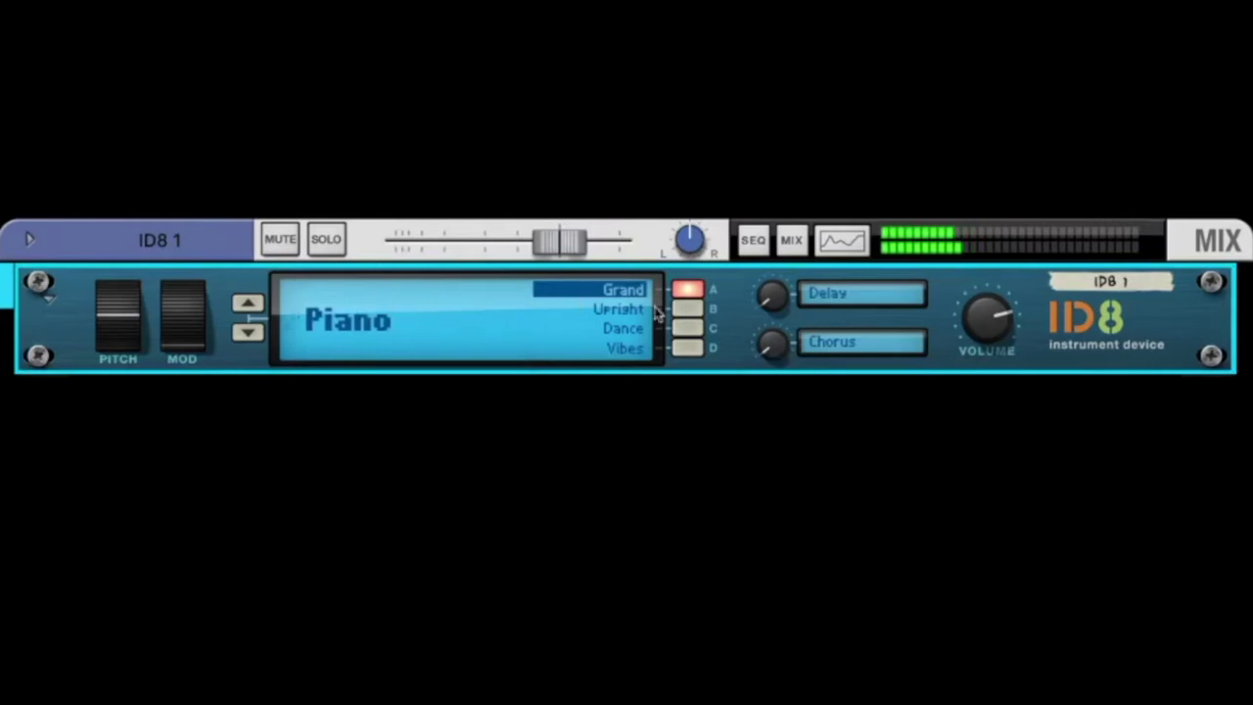
Raise the piano's delay and audition Upright, Dance, then Vibes sounds.
left_click_drag(771, 297, 776, 243)
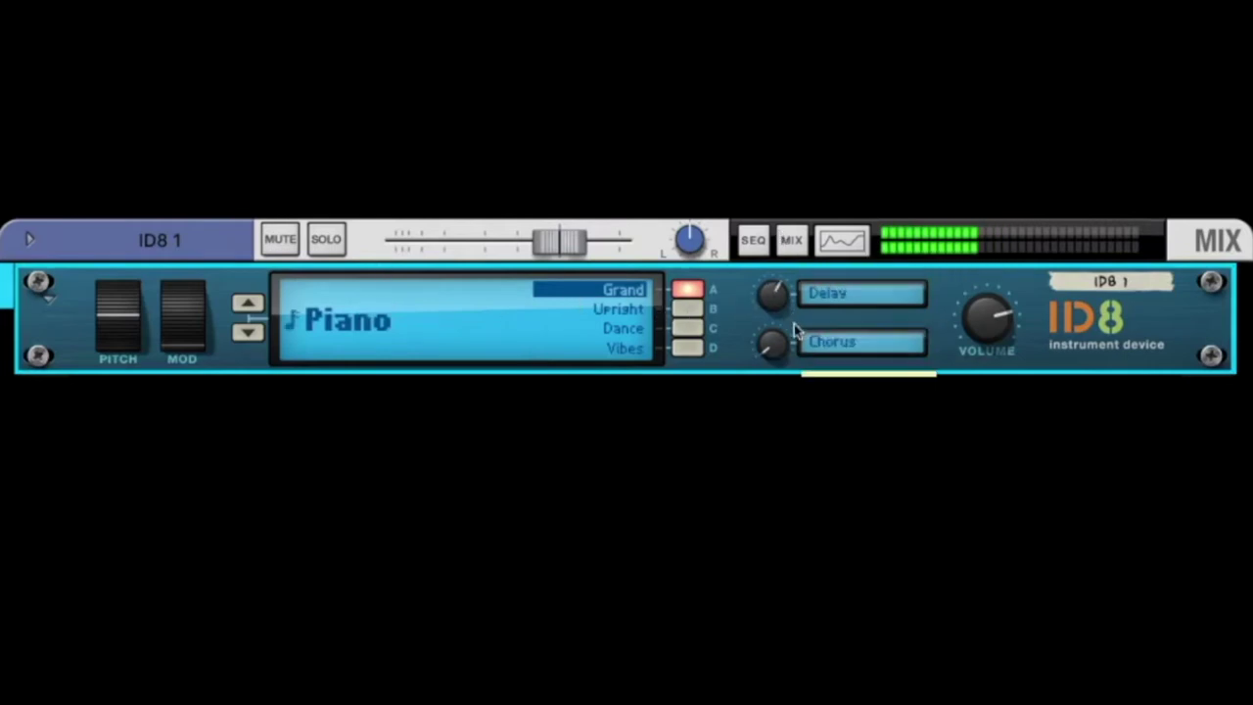
left_click(684, 310)
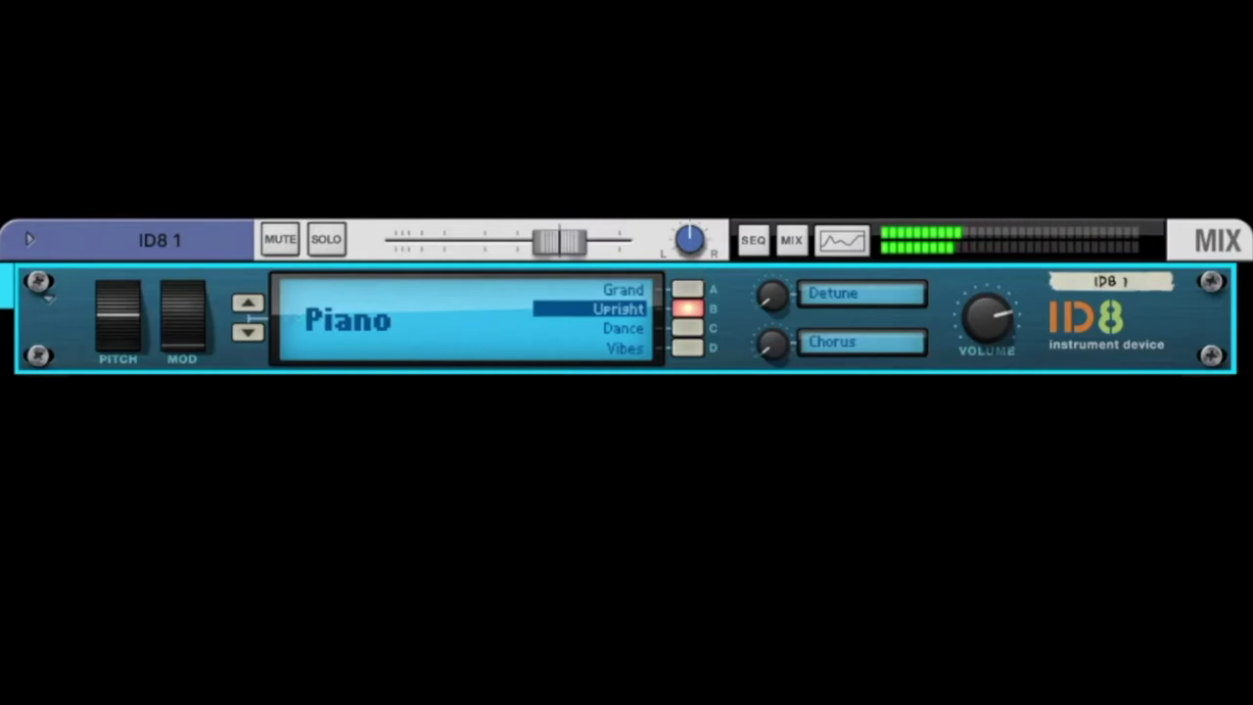
left_click(698, 334)
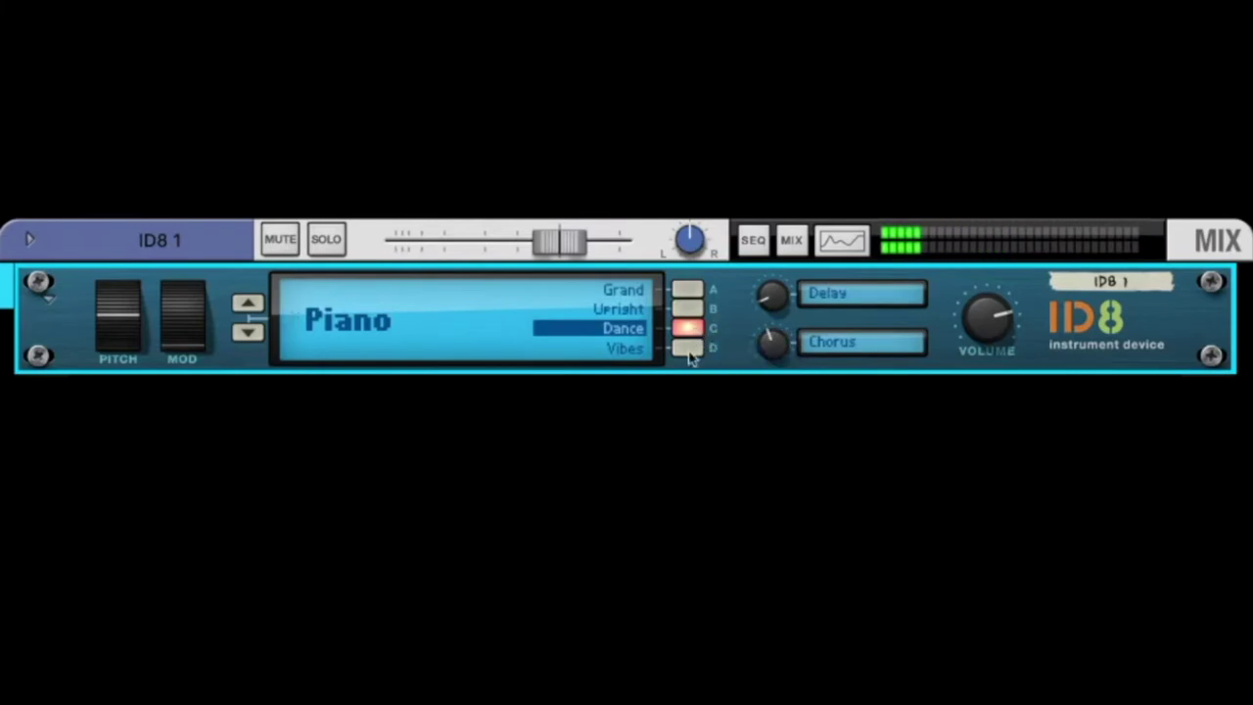
left_click(690, 350)
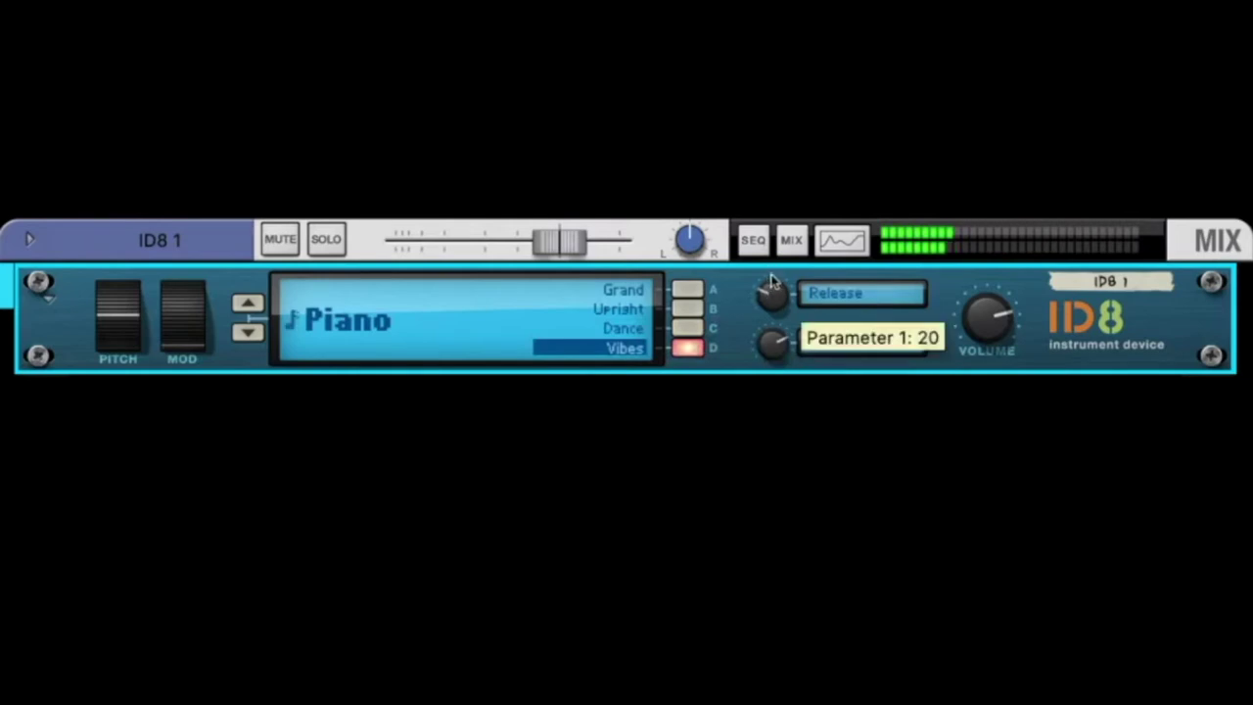
Audition the Electric Piano sounds Mark II, Wurly and Digital.
left_click(256, 334)
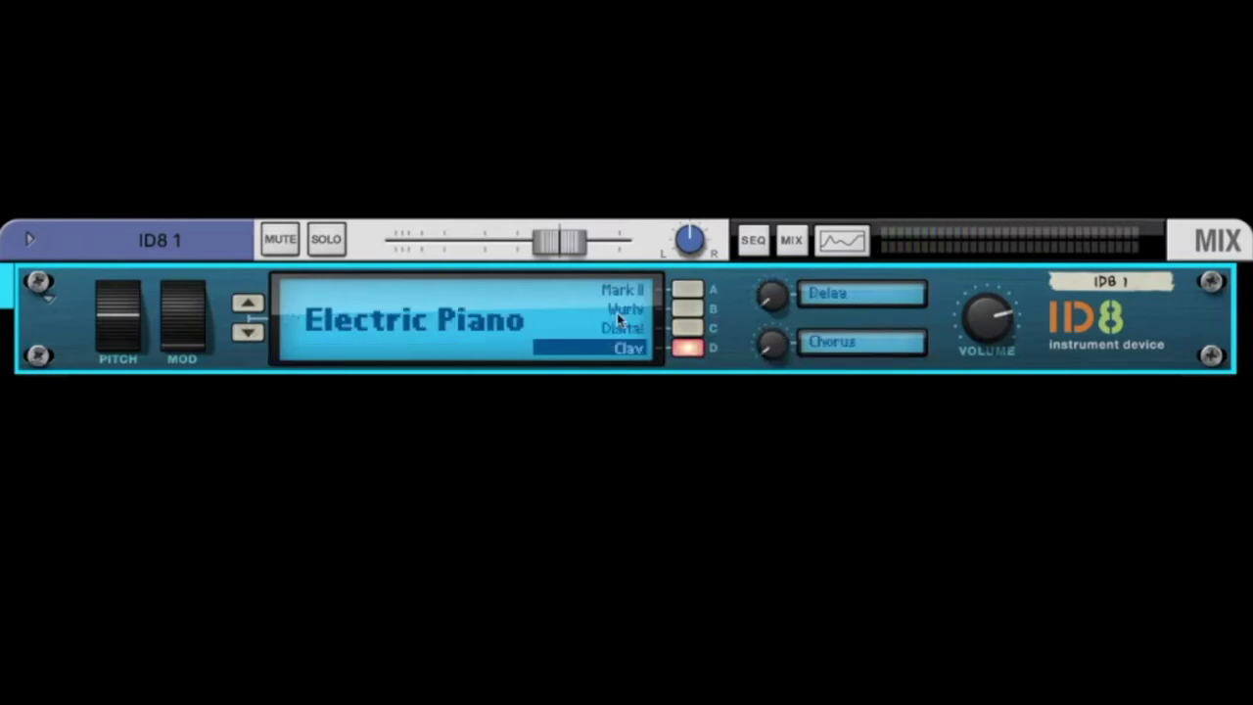
left_click(685, 290)
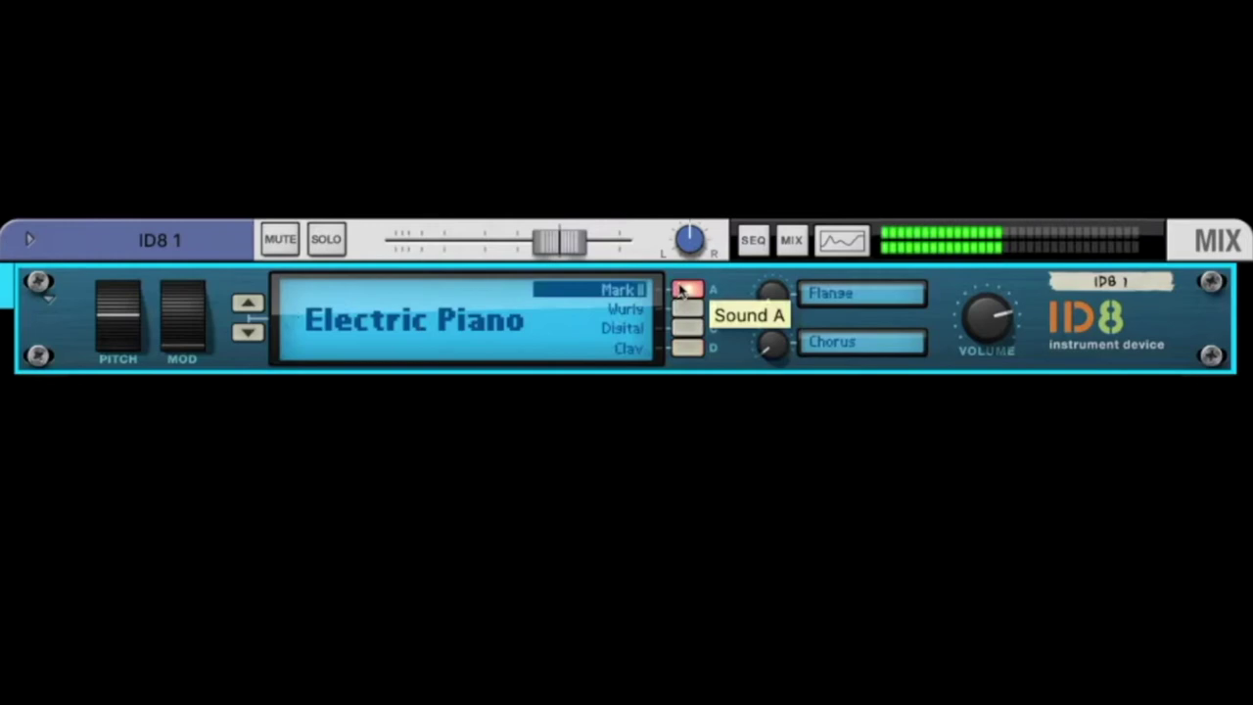
left_click(686, 310)
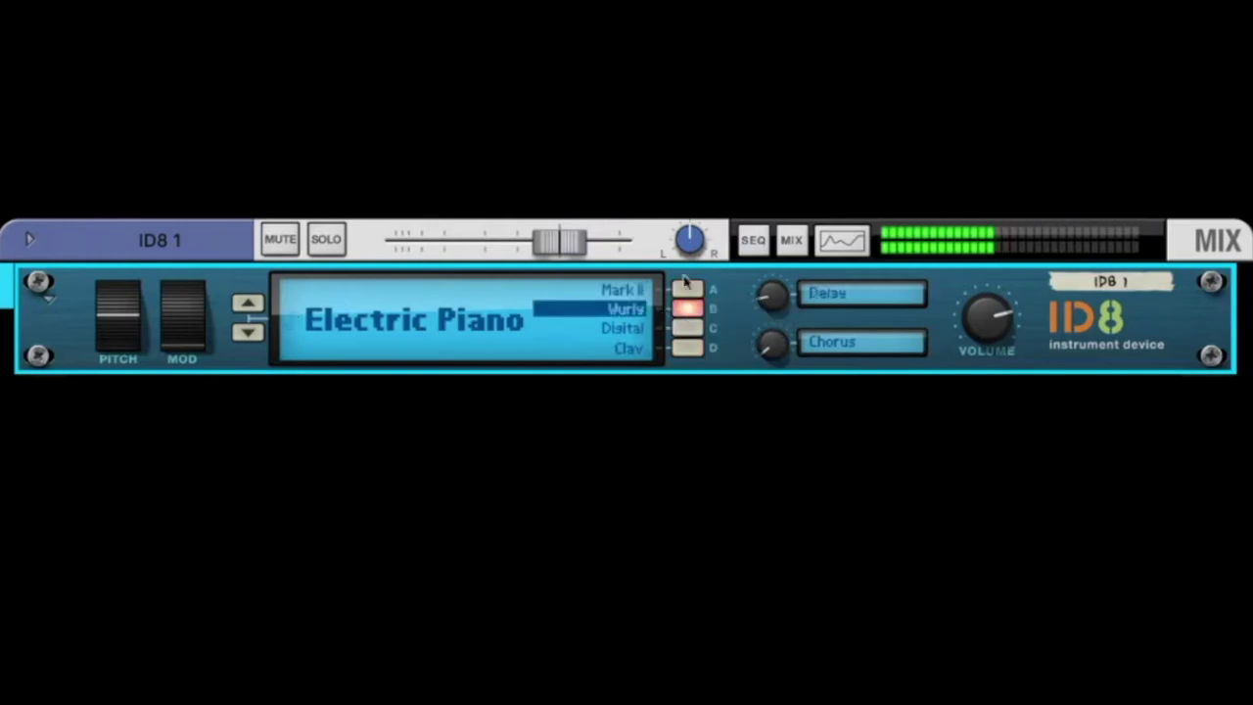
left_click(689, 329)
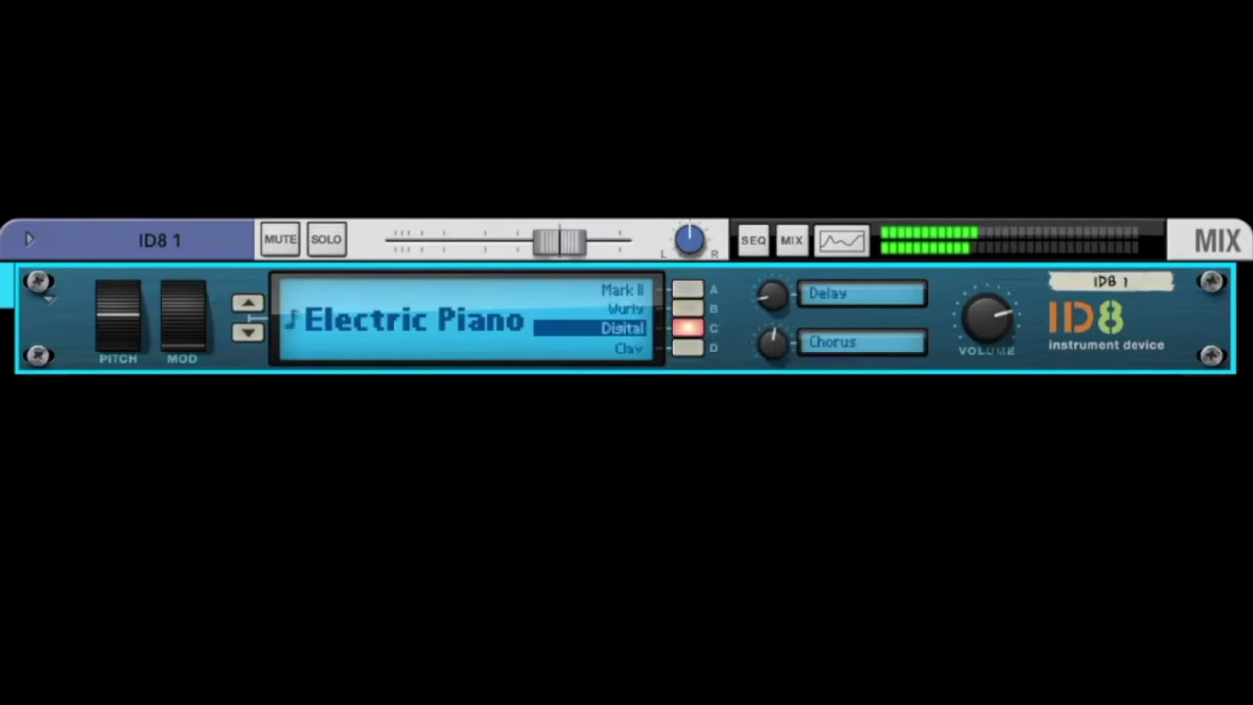
Try the Organ's Rock sound, then Guitar's Clean Electric, Jazz Semi and Dulcimer.
left_click(247, 333)
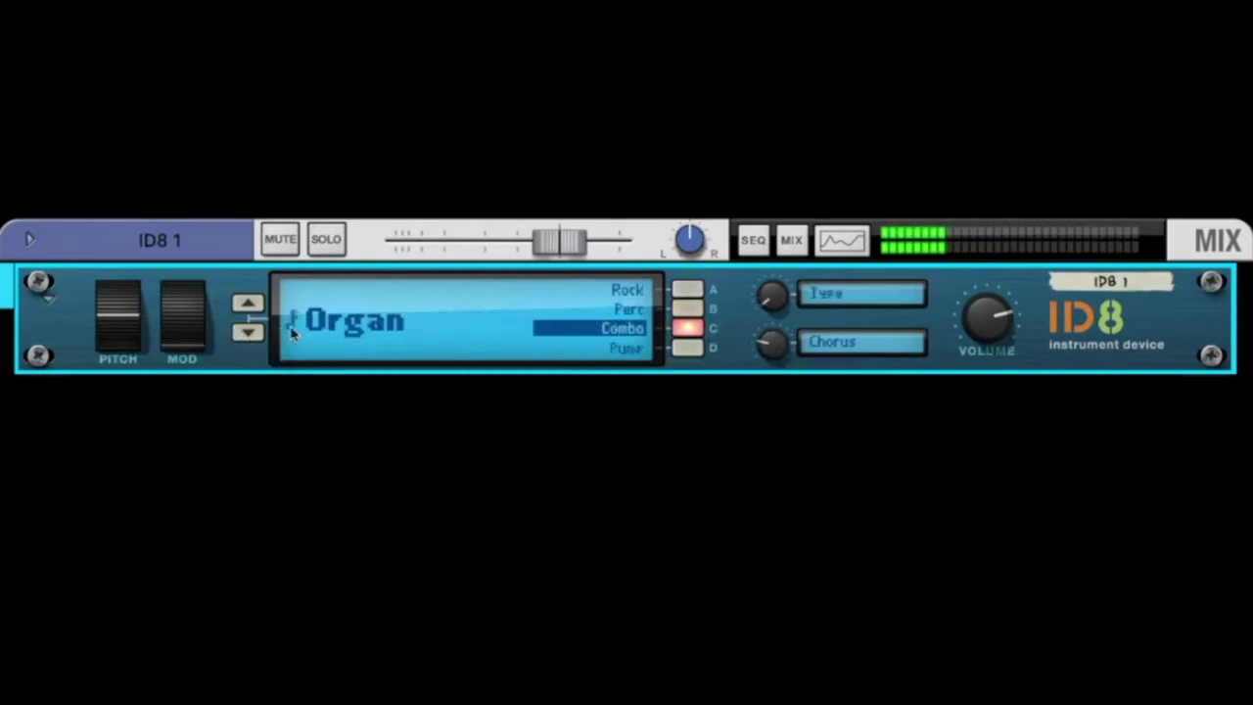
left_click(697, 291)
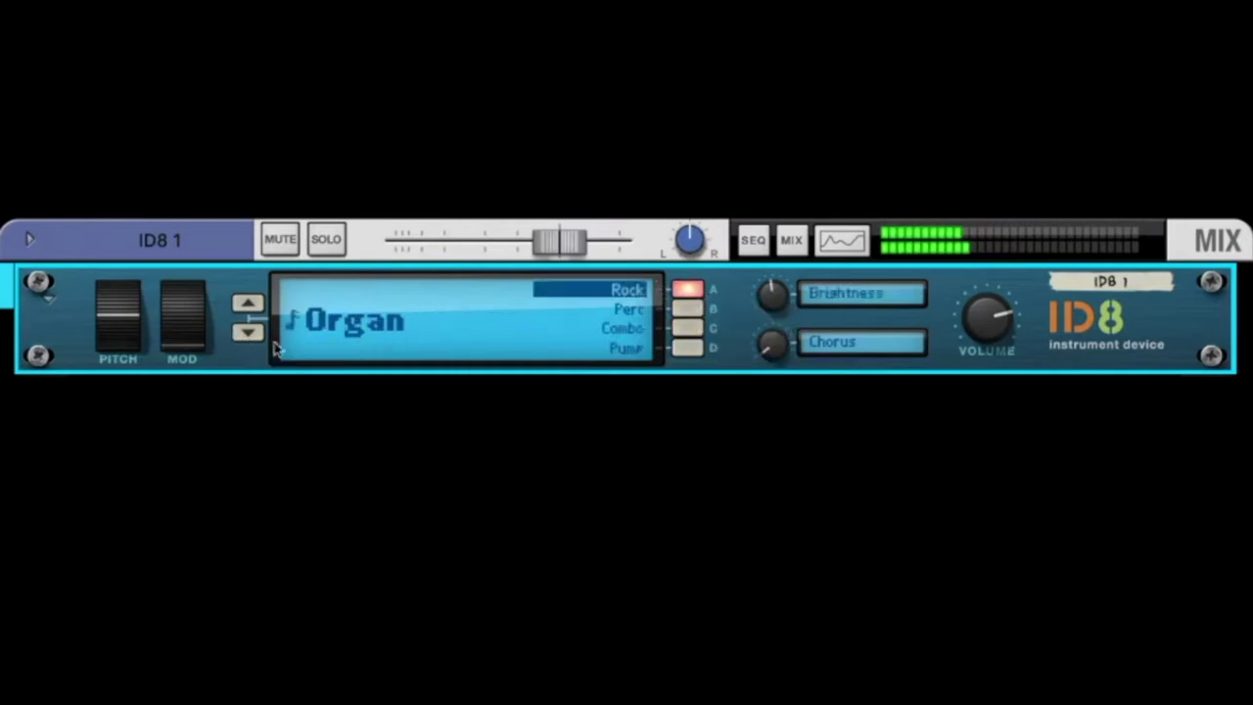
left_click(249, 333)
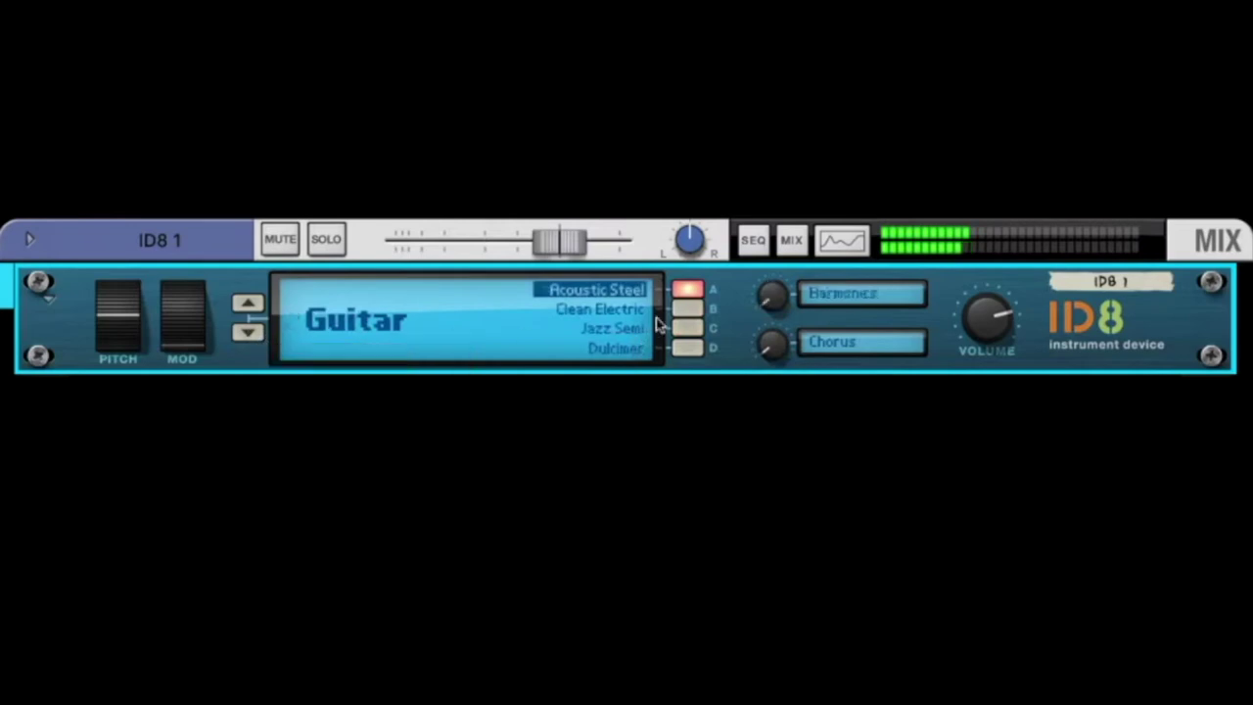
left_click(685, 312)
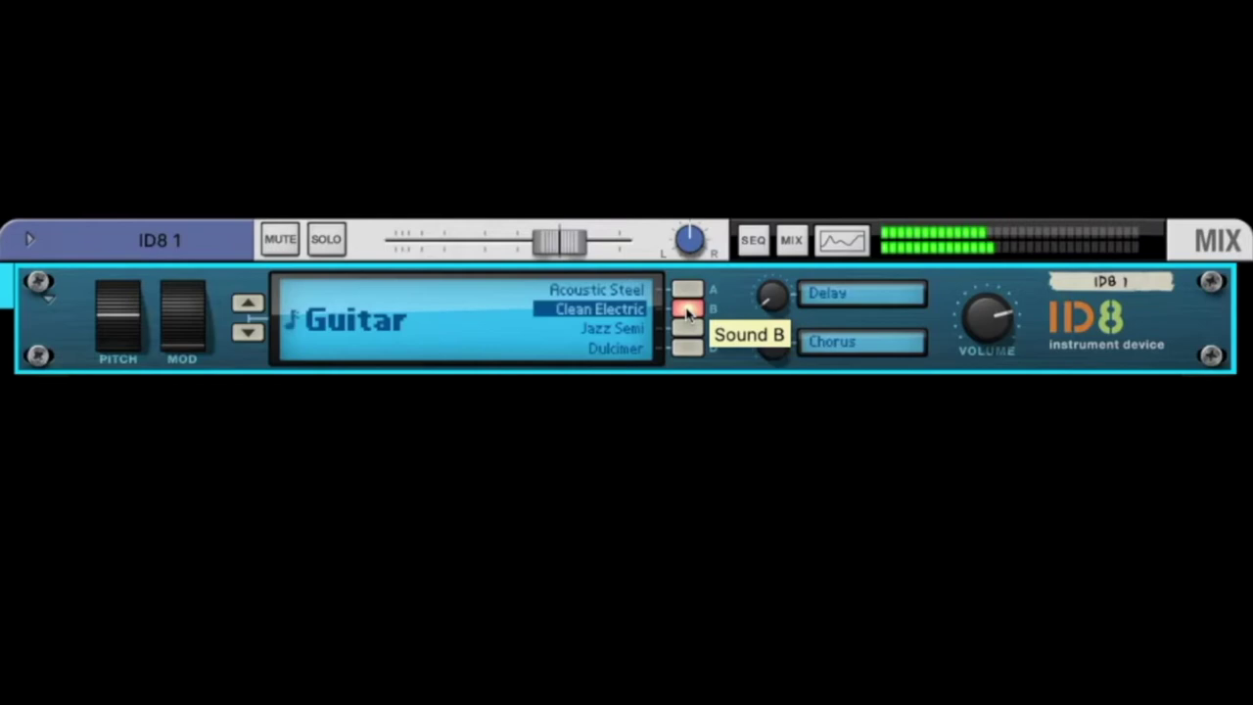
left_click(686, 328)
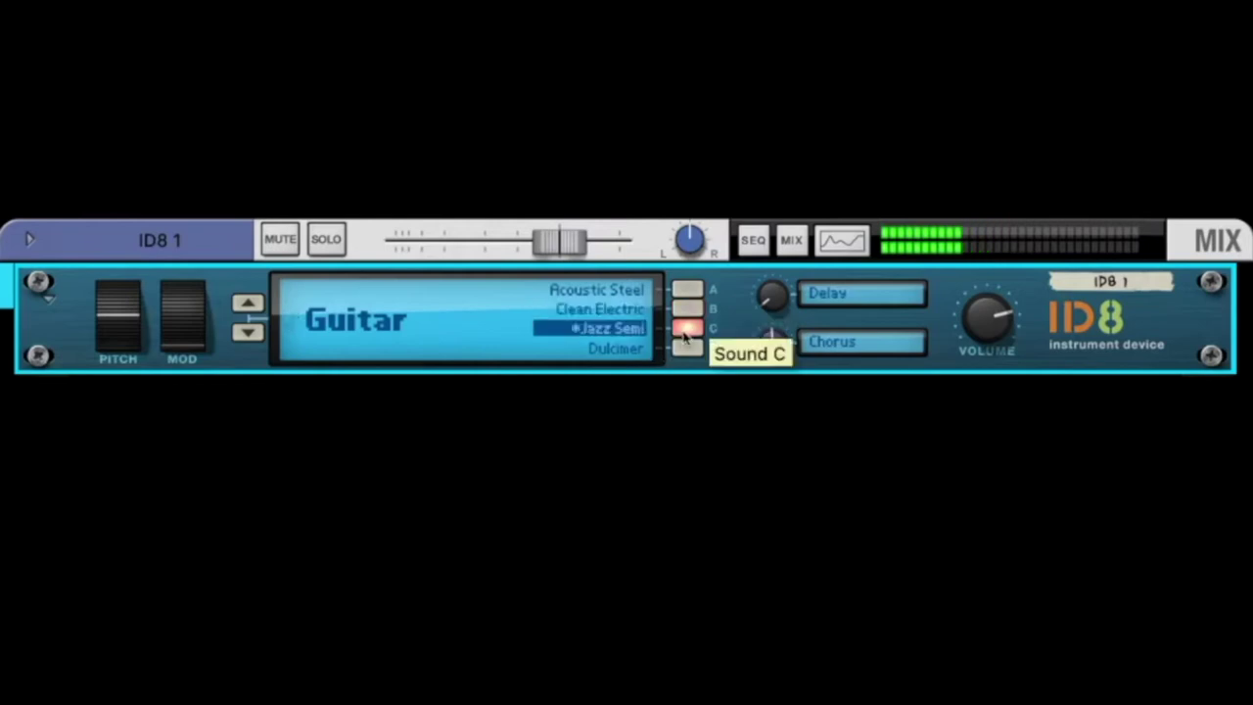
left_click(689, 348)
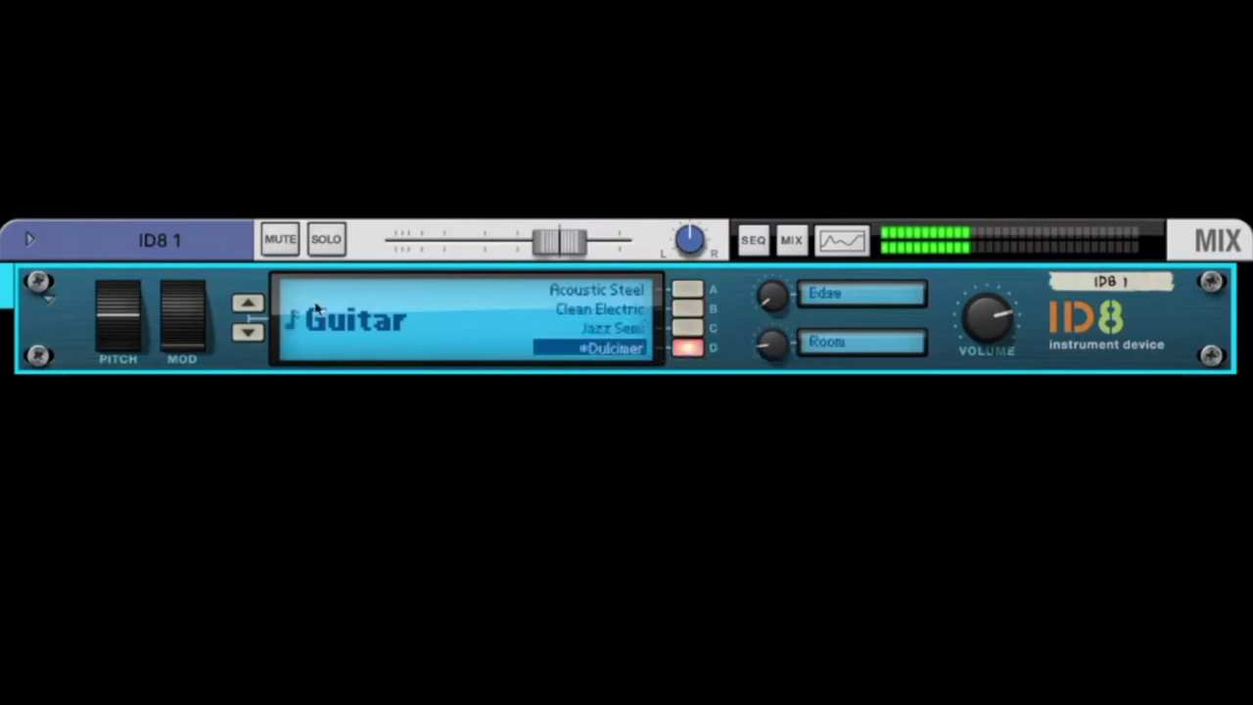
Audition the Bass sounds Finger, Pick, Upright and Synth.
left_click(248, 332)
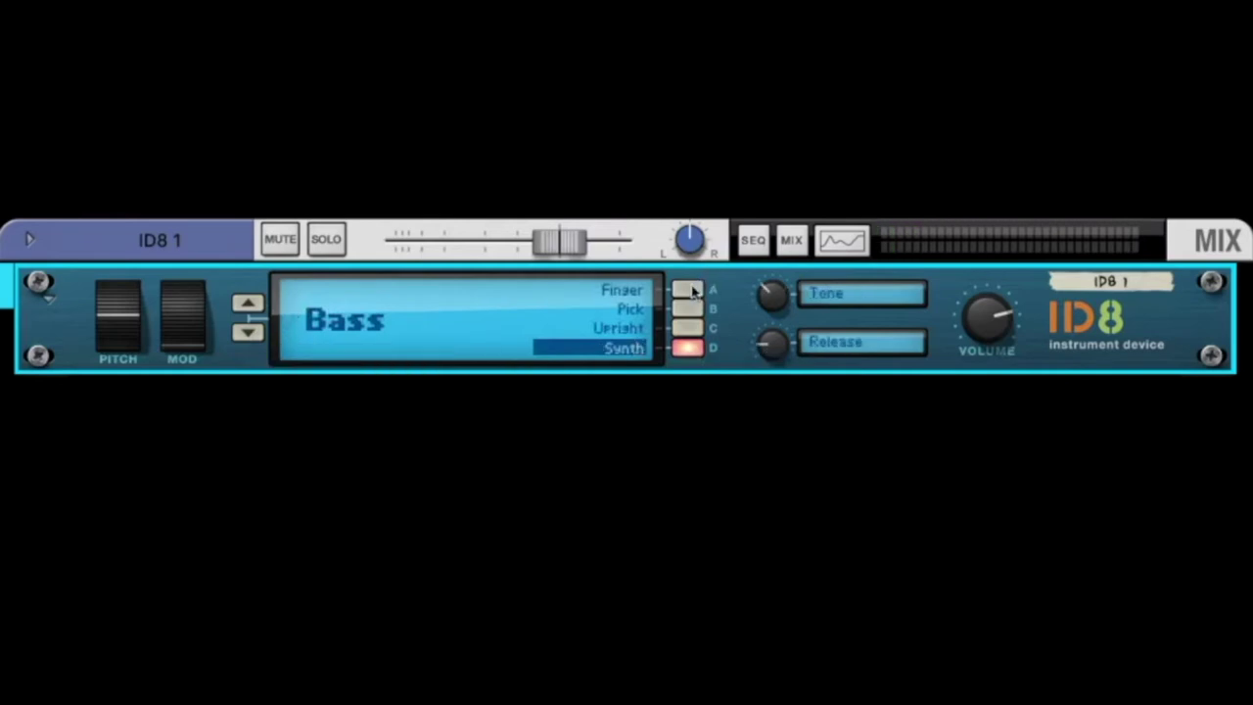
left_click(690, 291)
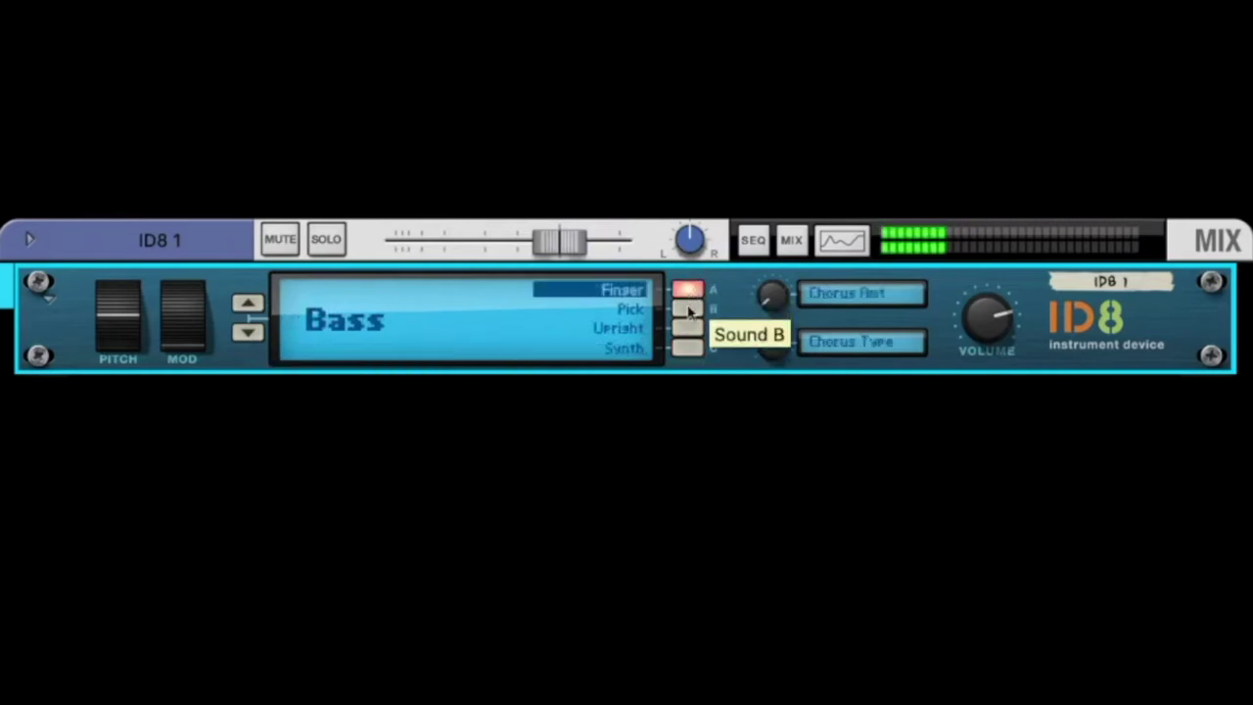
left_click(689, 311)
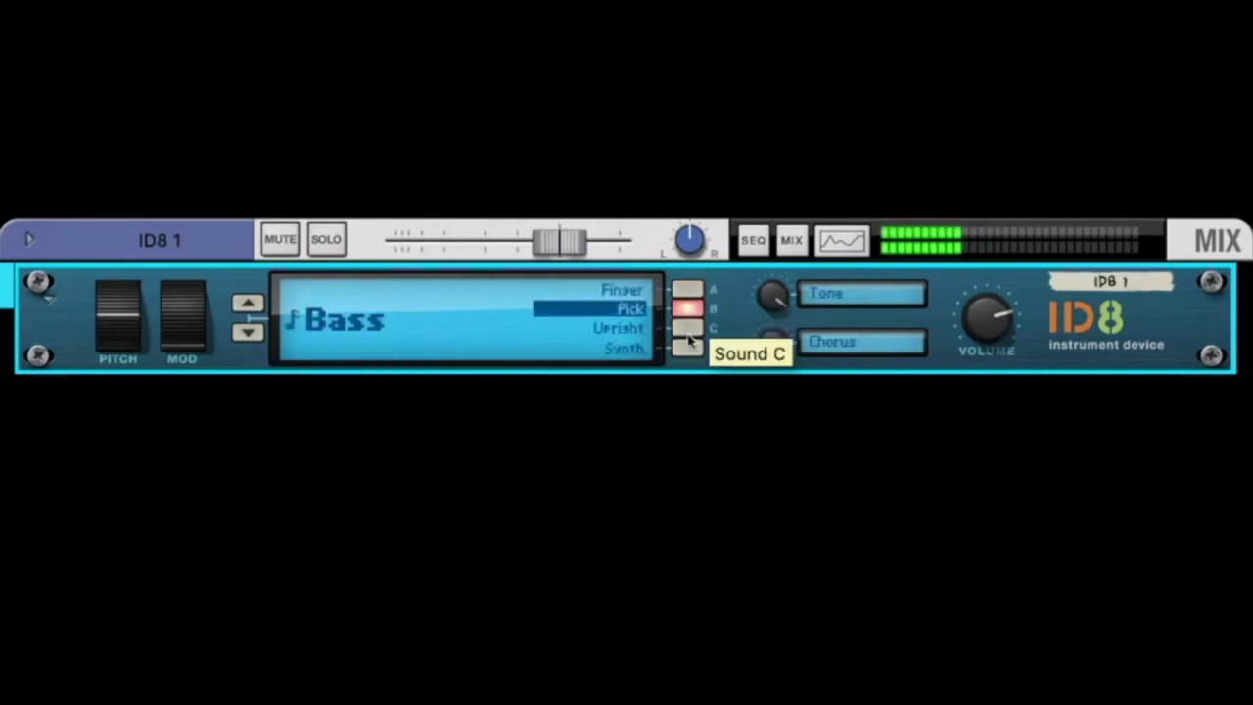
left_click(691, 331)
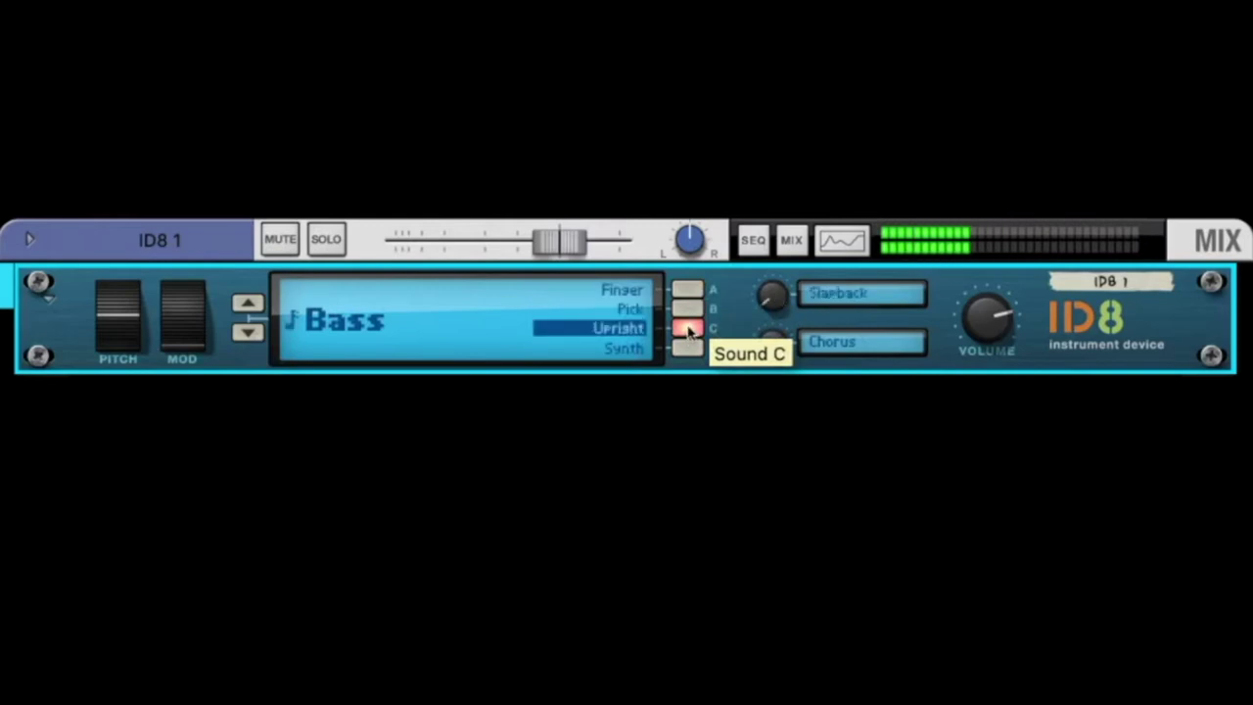
left_click(689, 348)
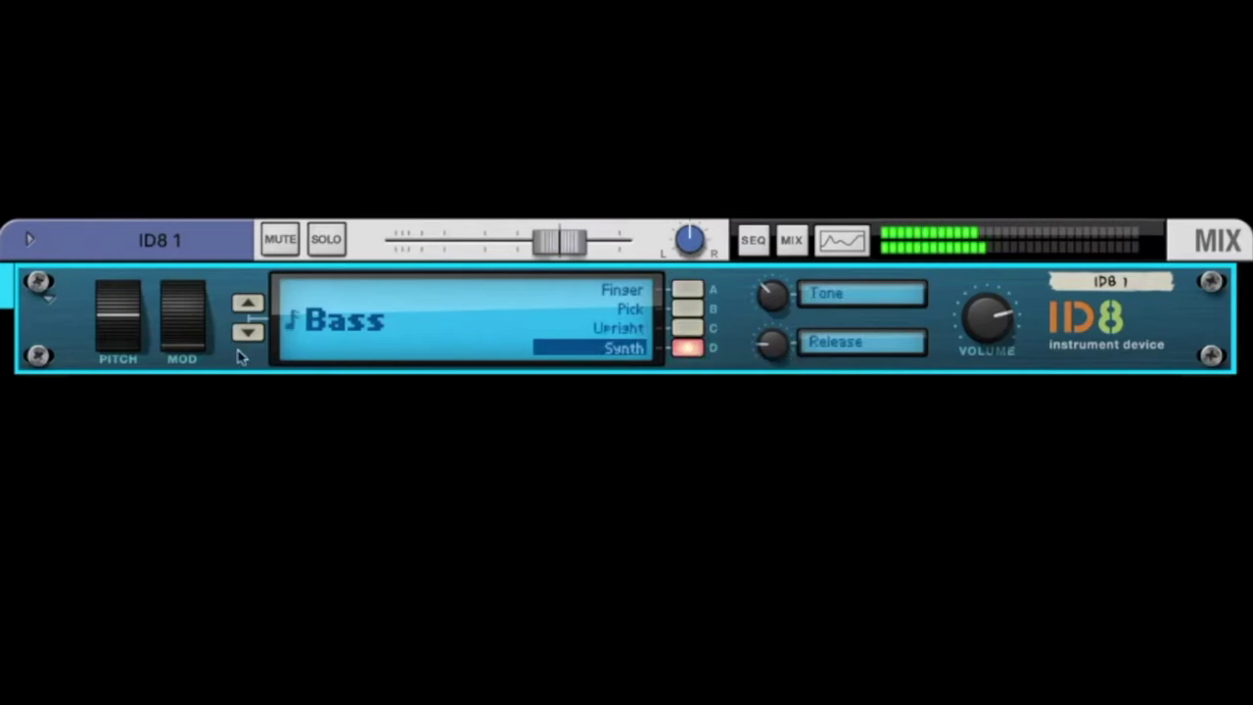
Audition Strings sounds Orchestral, Arco and Small Section, ending on Choir.
left_click(258, 334)
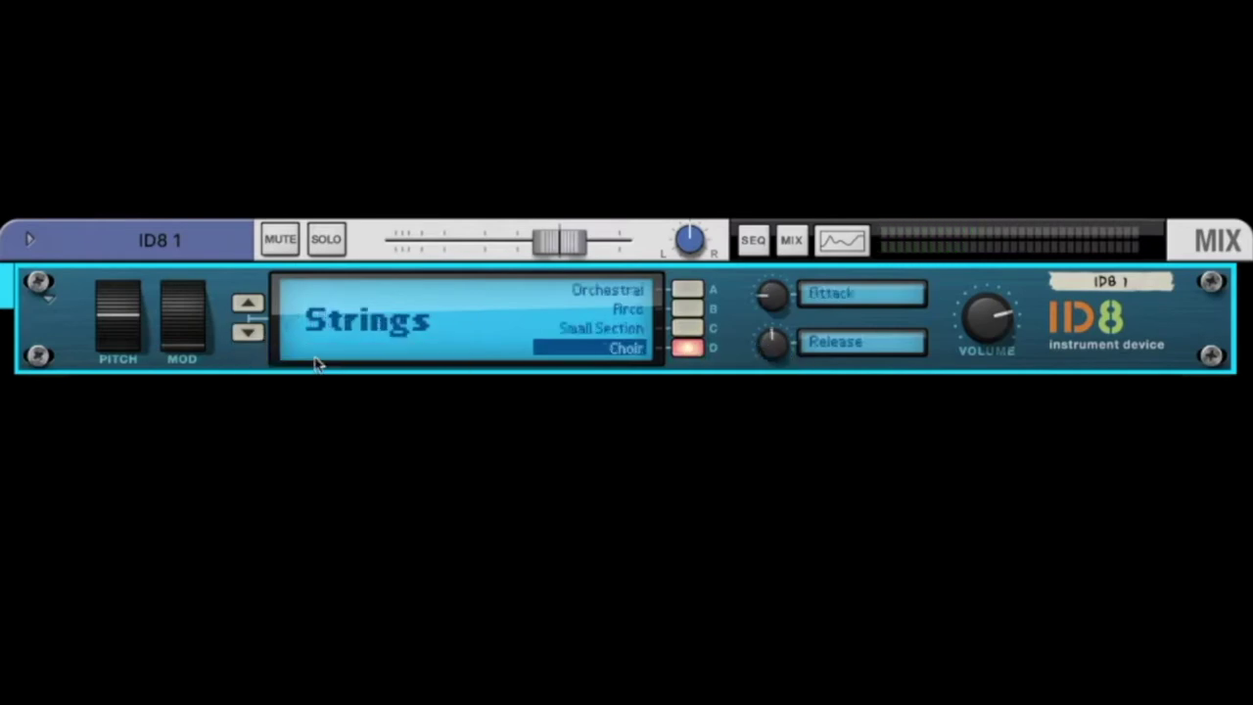
left_click(672, 292)
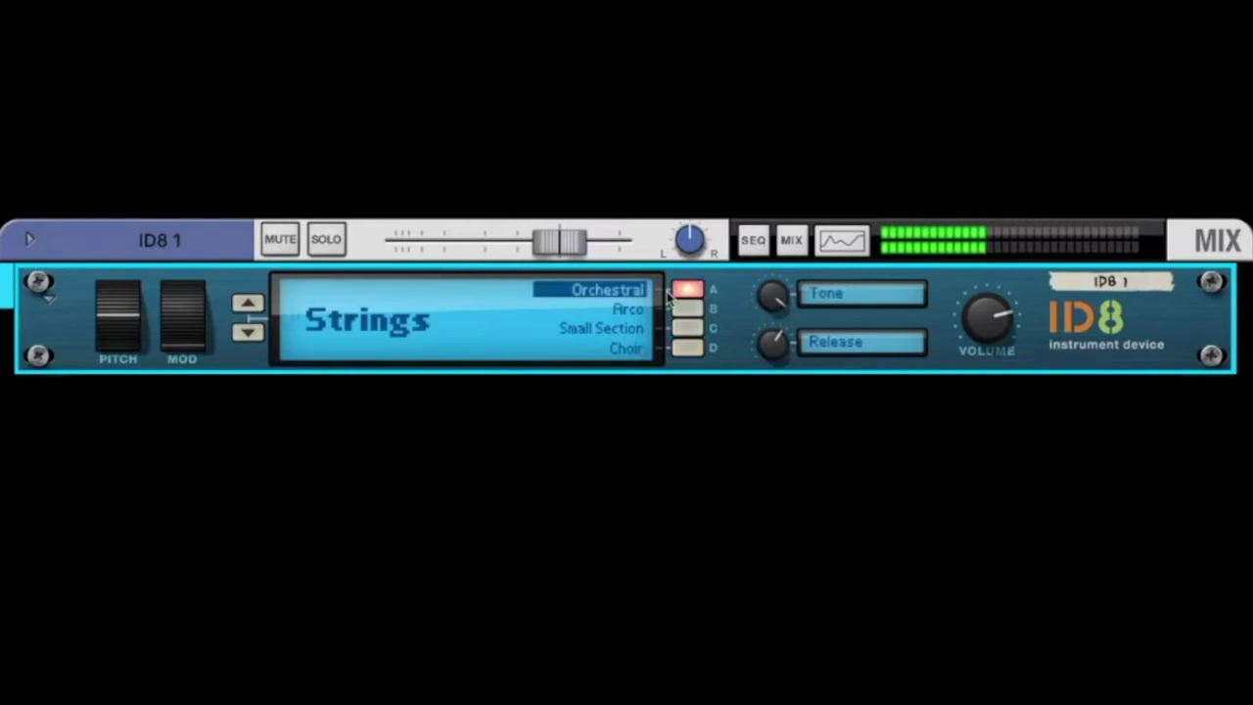
left_click(688, 311)
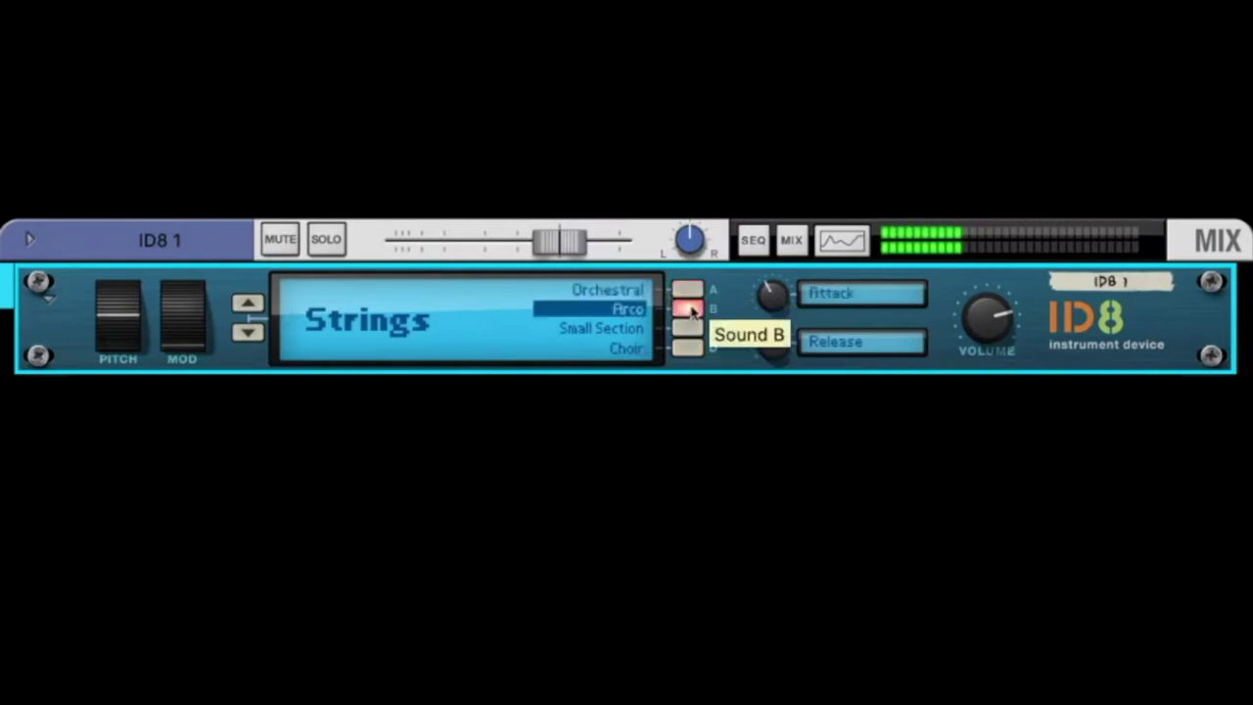
left_click(689, 329)
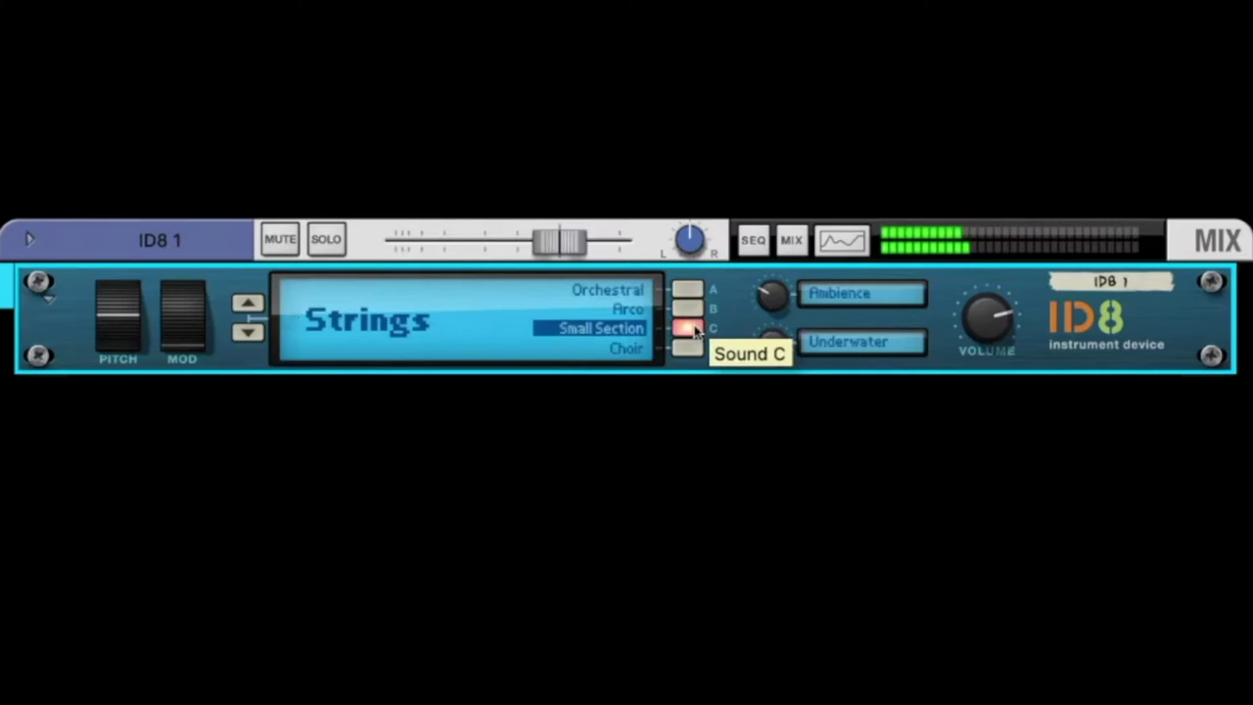
left_click(688, 347)
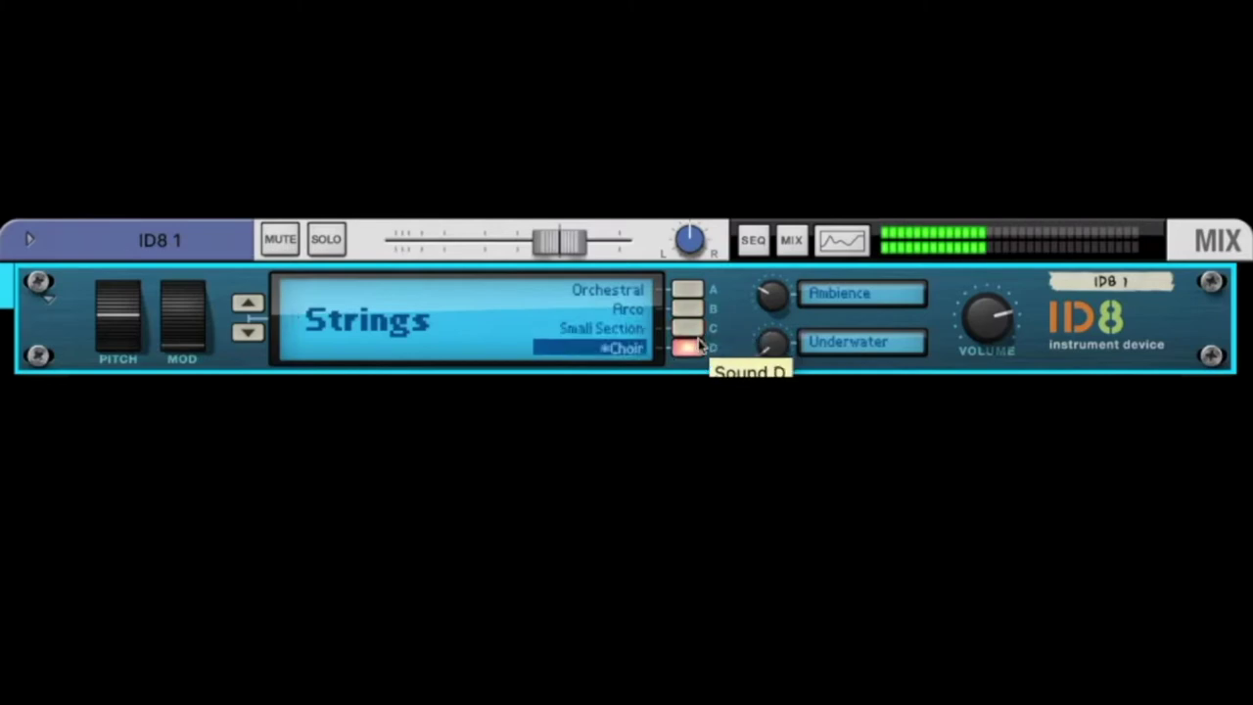
Audition the Brass-Wind sounds Fat Brass, Brass Section and Flute.
left_click(248, 332)
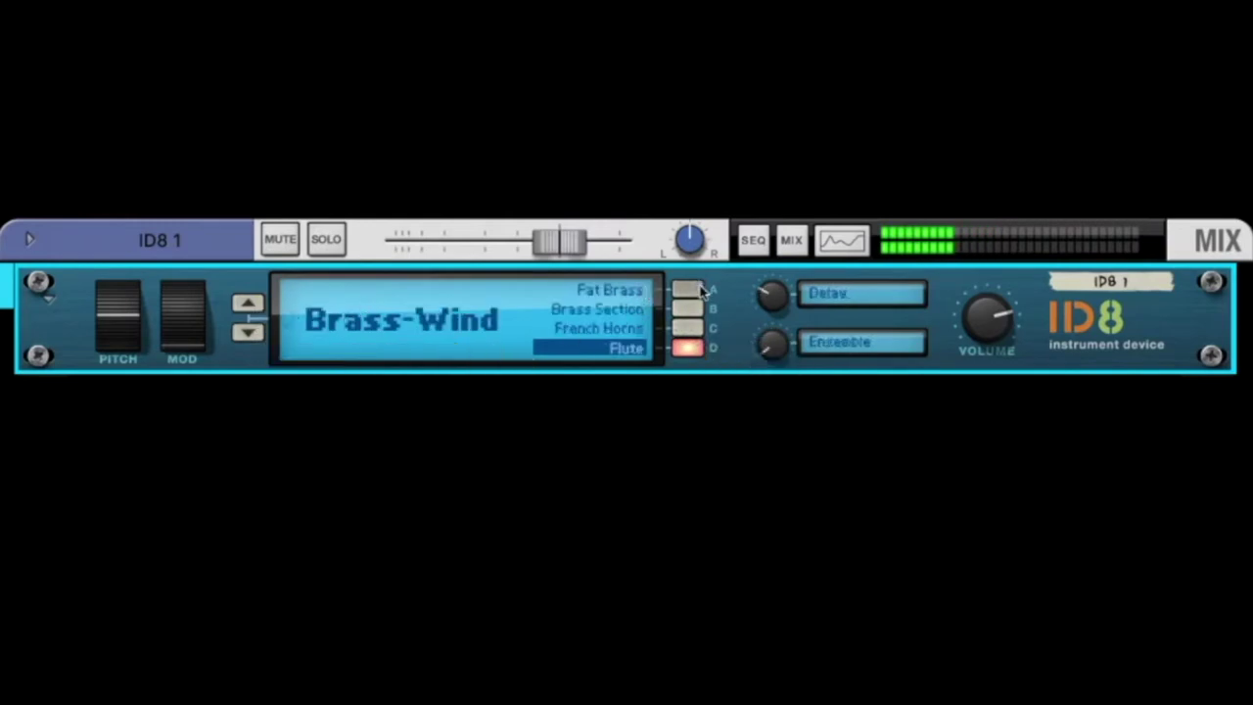
left_click(689, 290)
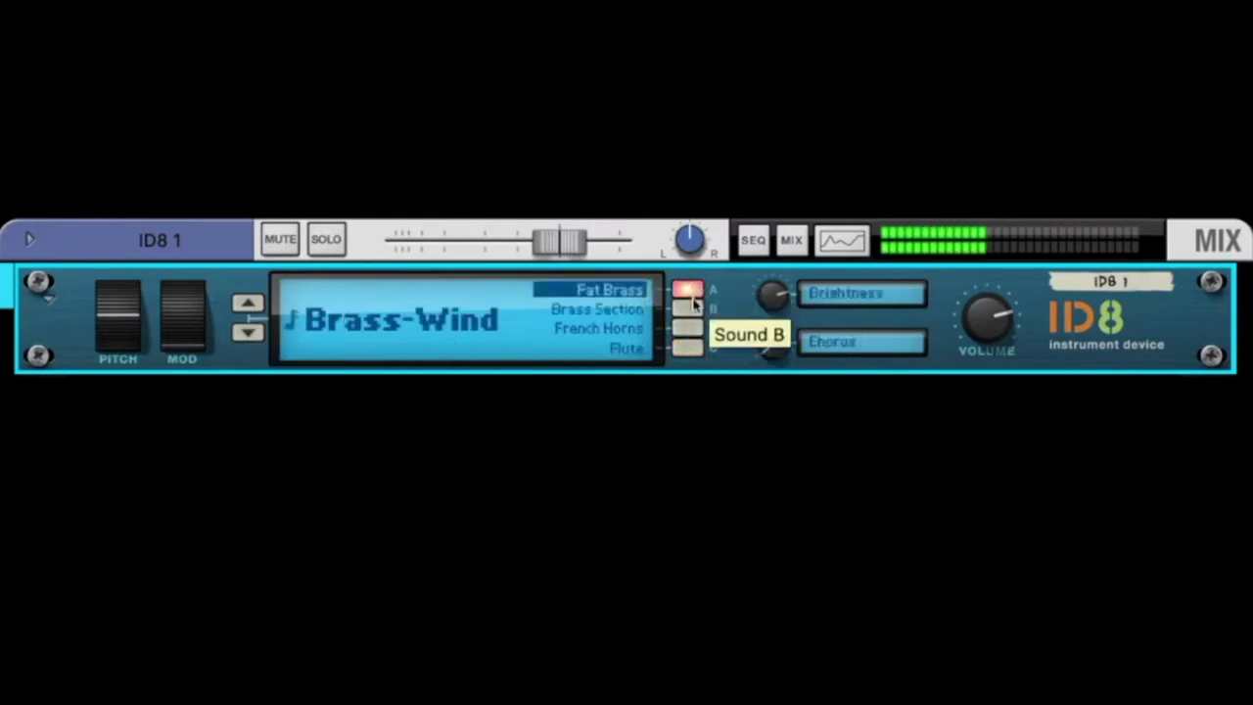
left_click(696, 306)
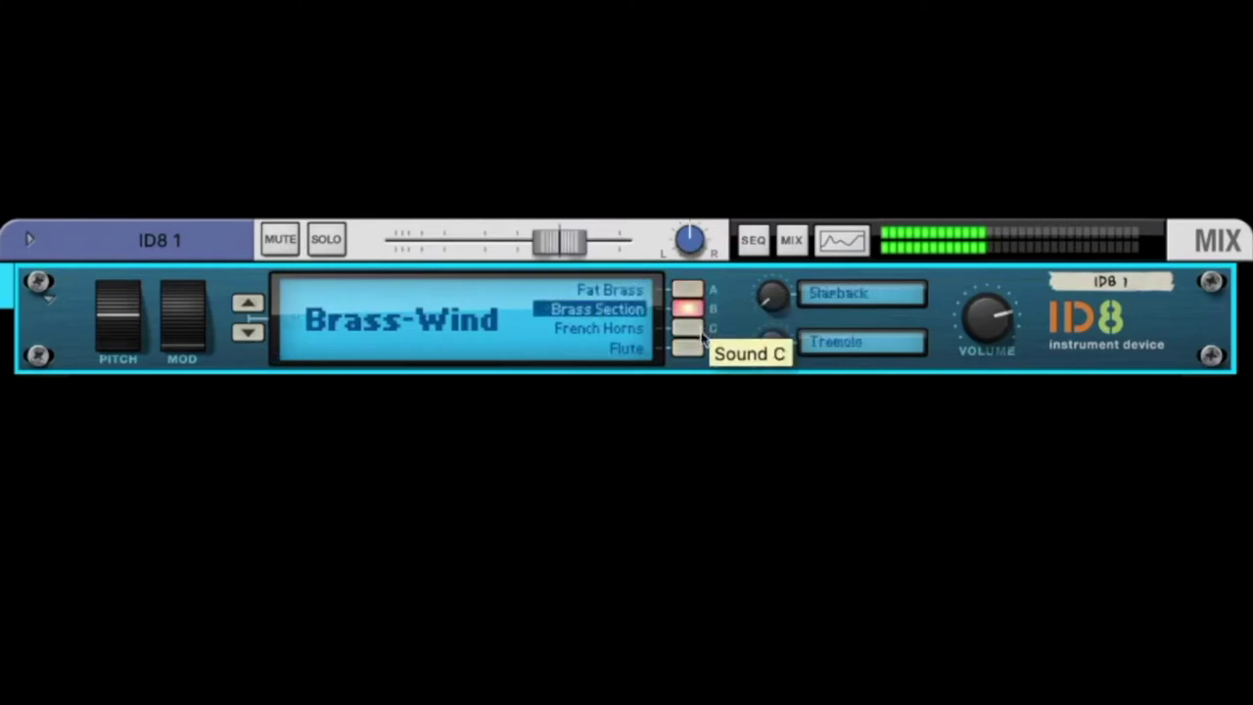
left_click(697, 348)
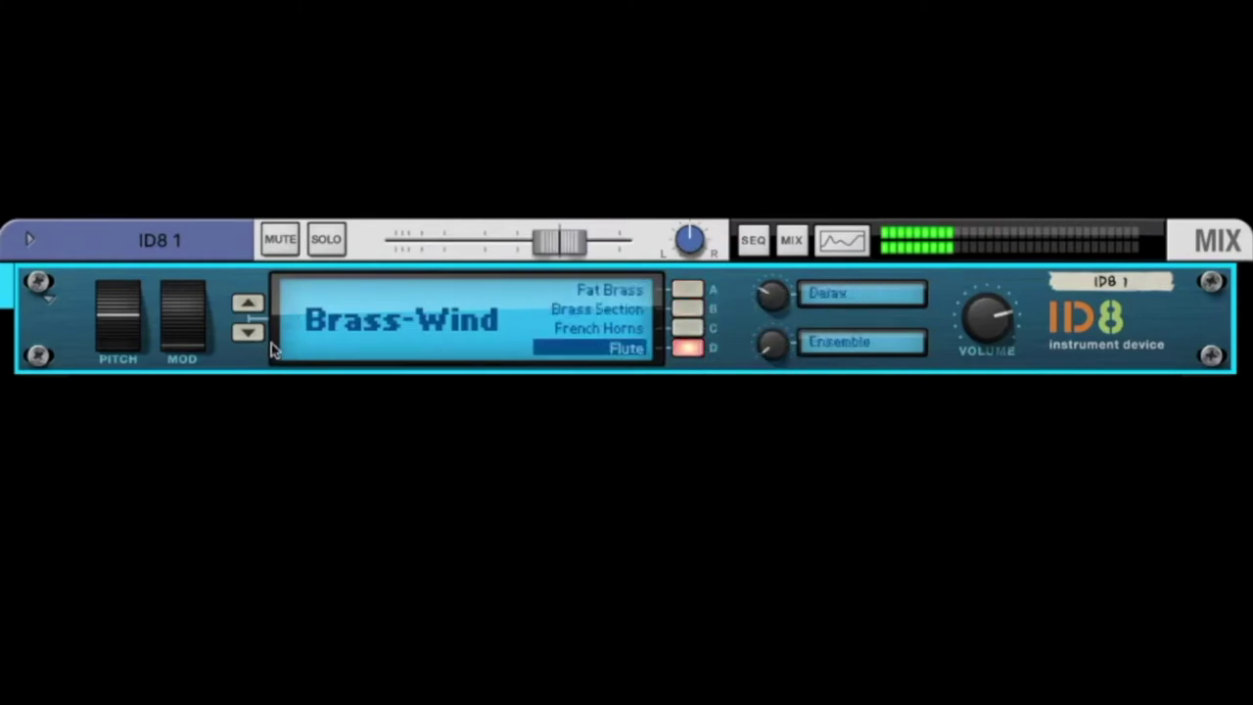
Audition the Synth sounds Analog Pad and Crystal Pad.
left_click(248, 333)
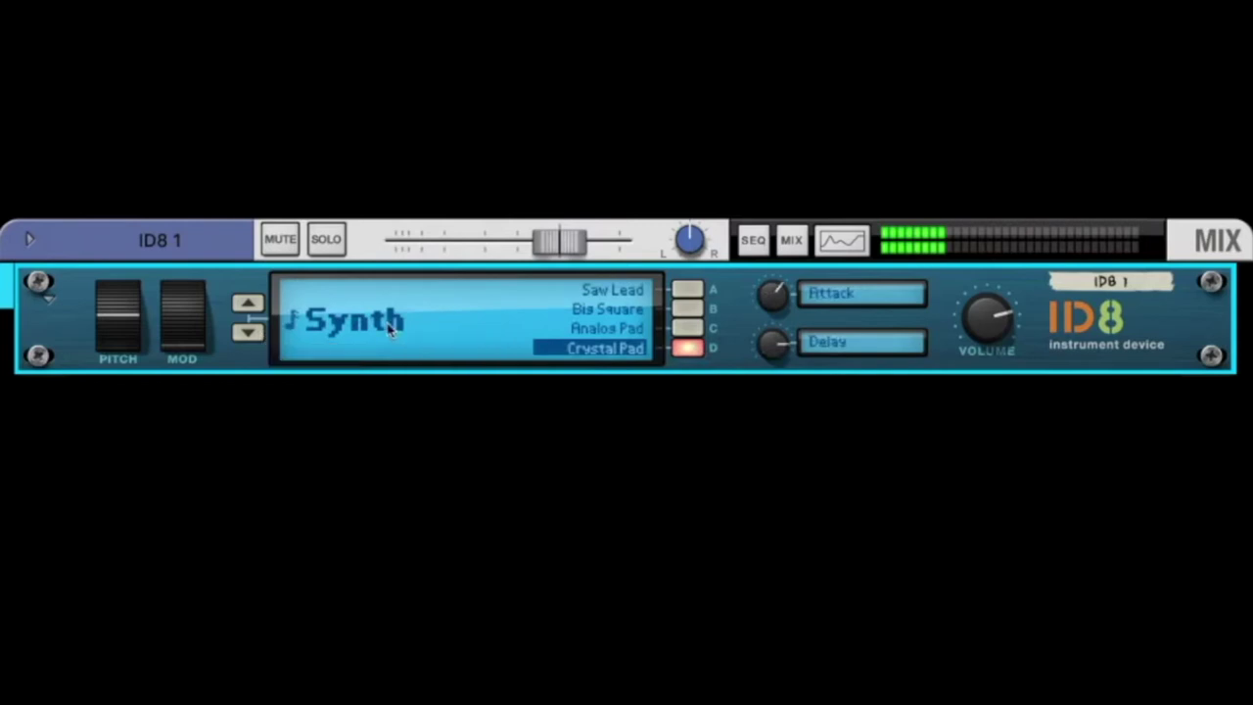
left_click(688, 328)
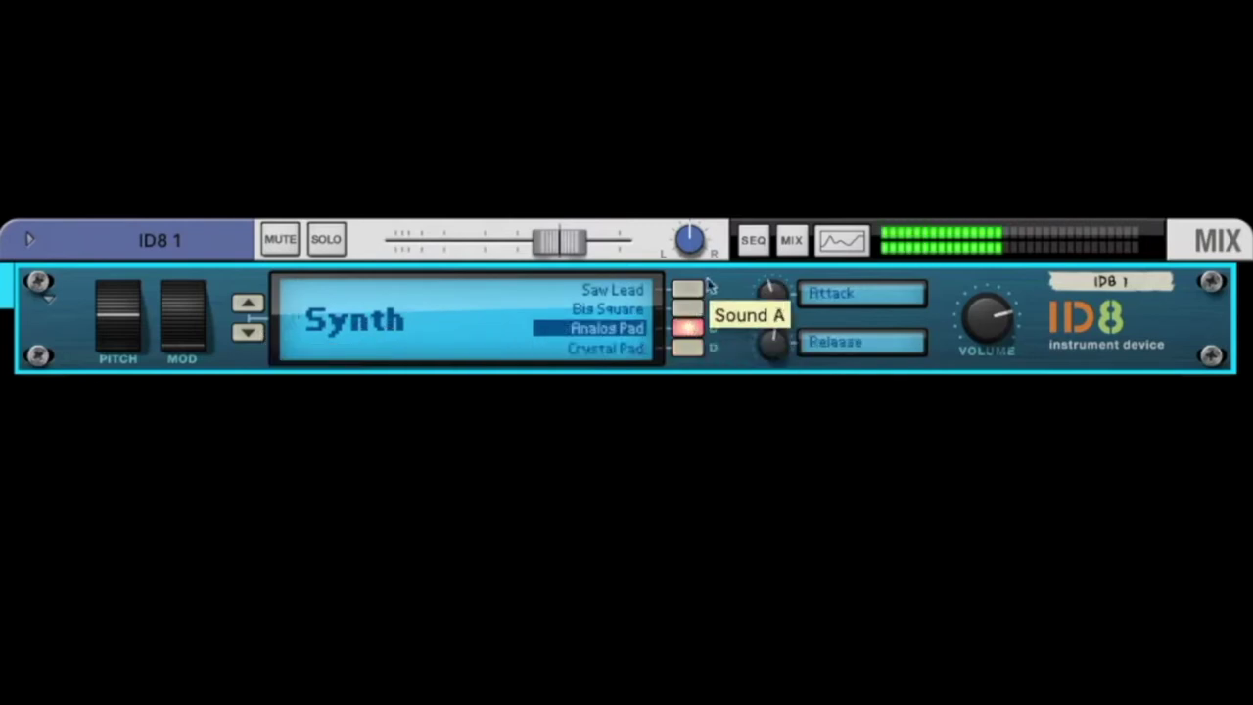
left_click(688, 348)
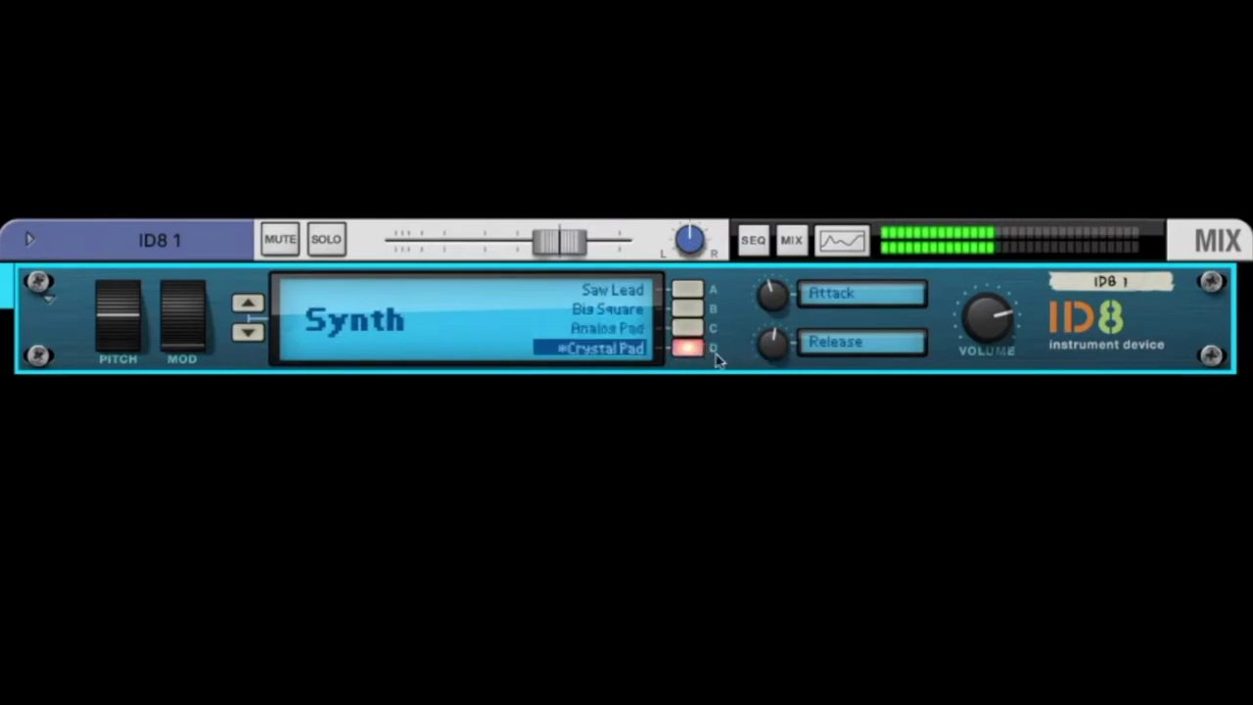
Switch the Drums category to RnB-HipHop, then settle on the Acoustic kit.
left_click(249, 333)
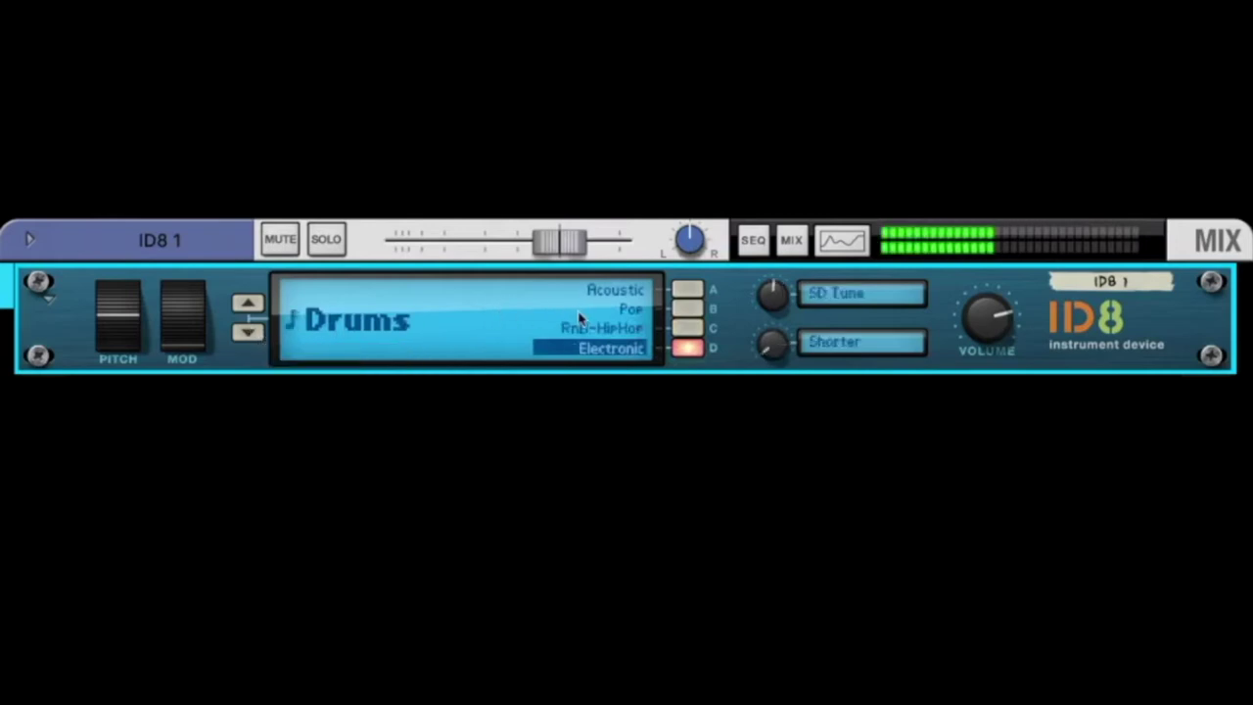
left_click(688, 330)
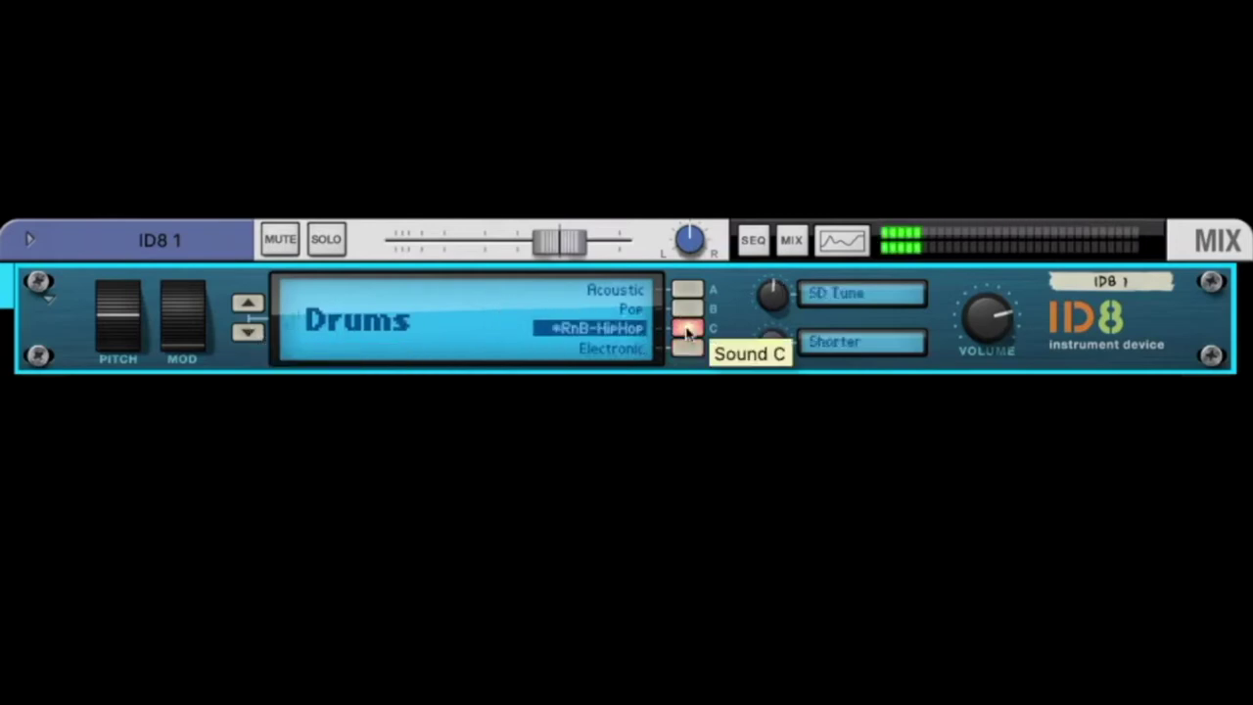
left_click(690, 290)
left_click(690, 290)
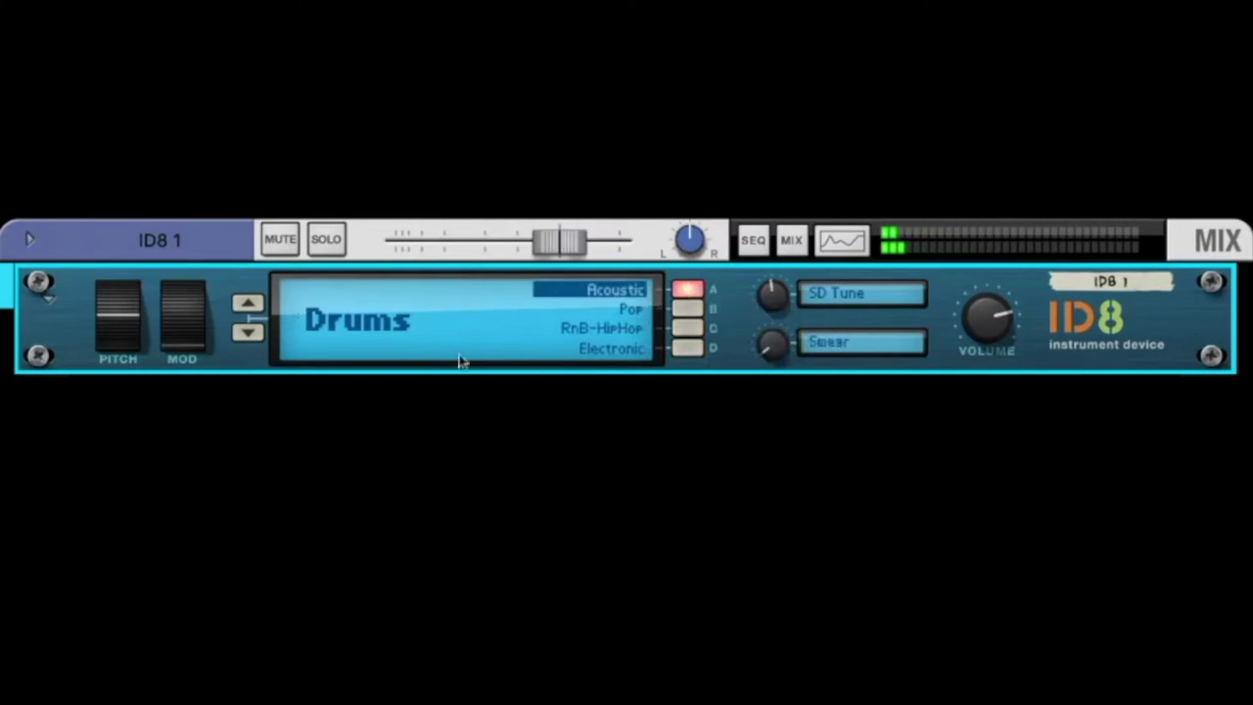
left_click(362, 328)
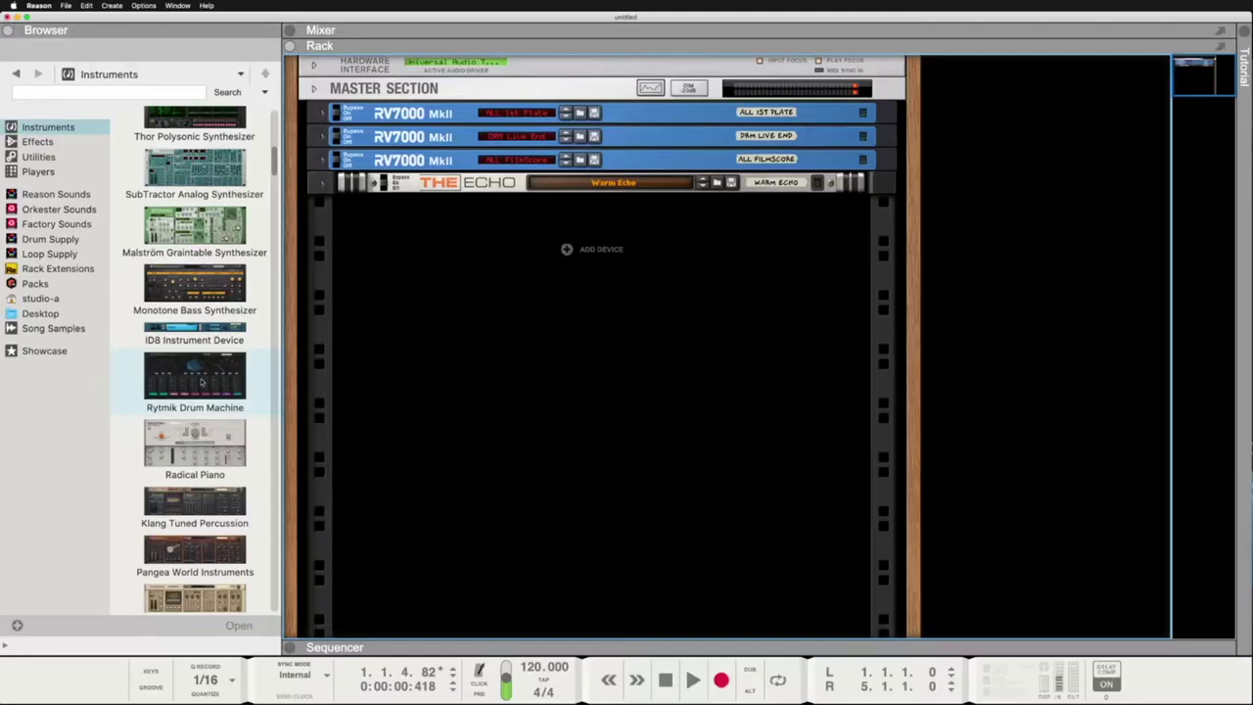
Add a Rytmik Drum Machine with the Old Tape kit and adjust the kick's delay send.
left_click_drag(175, 382, 440, 382)
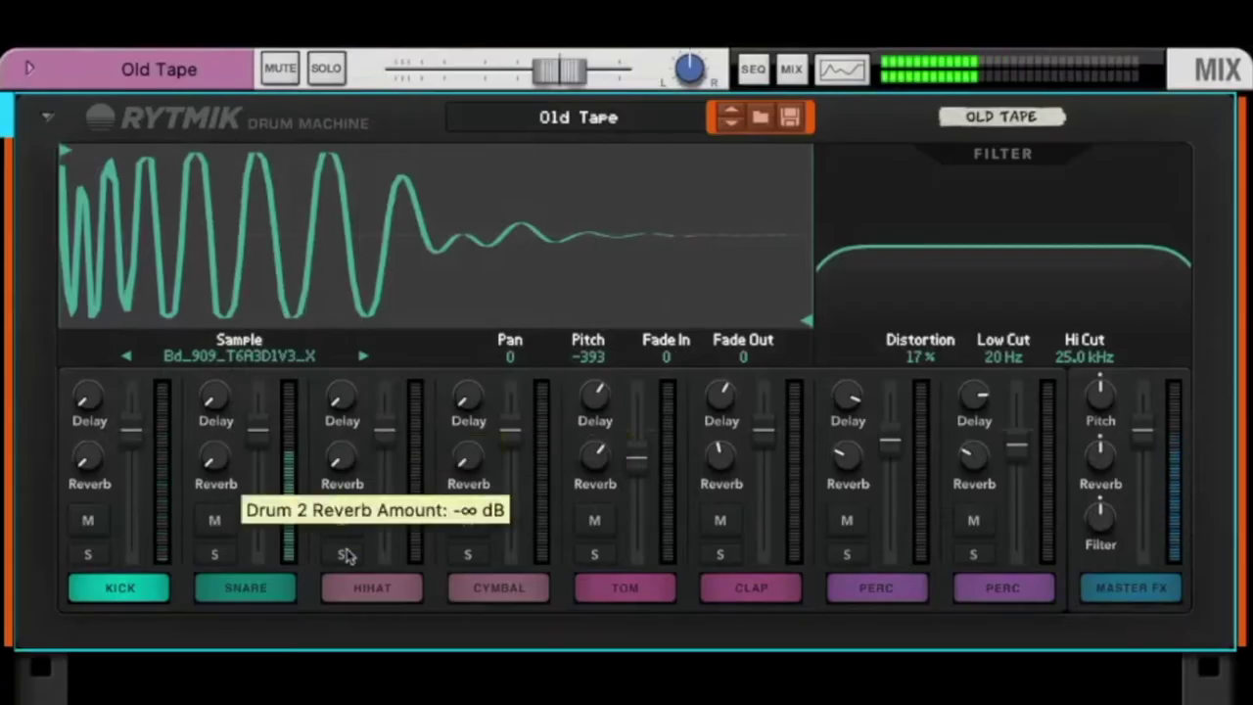
left_click(279, 594)
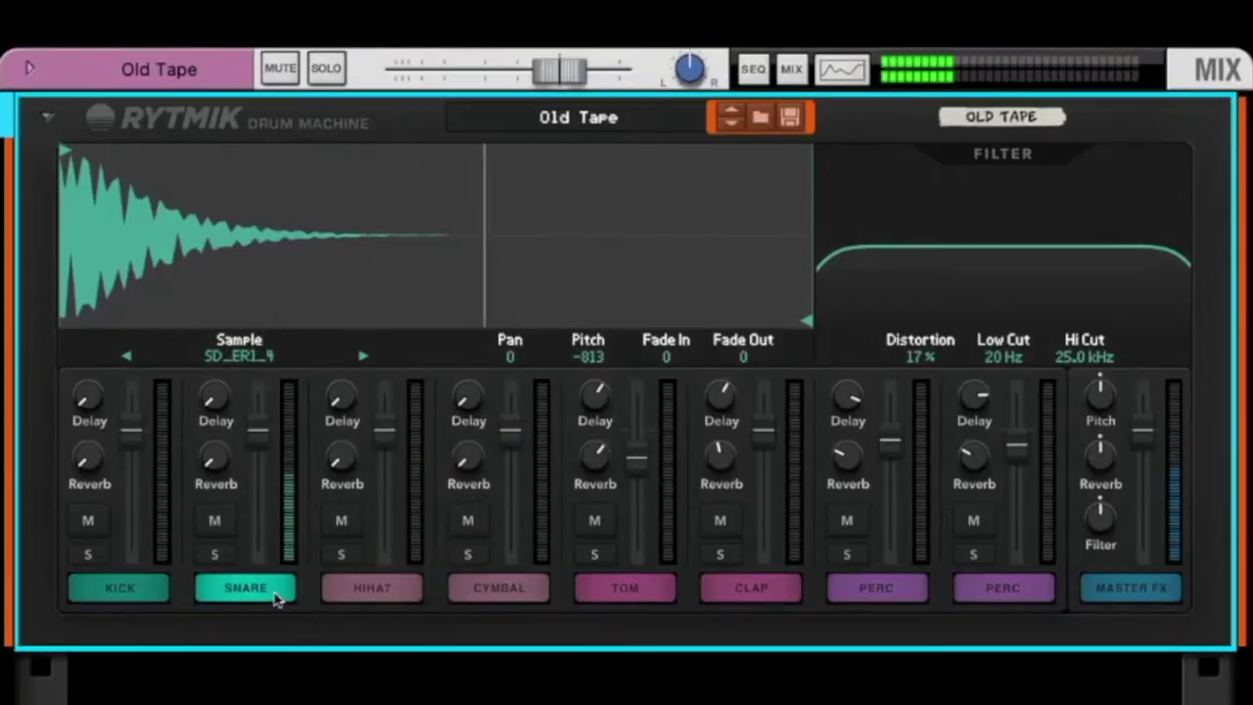
left_click(164, 595)
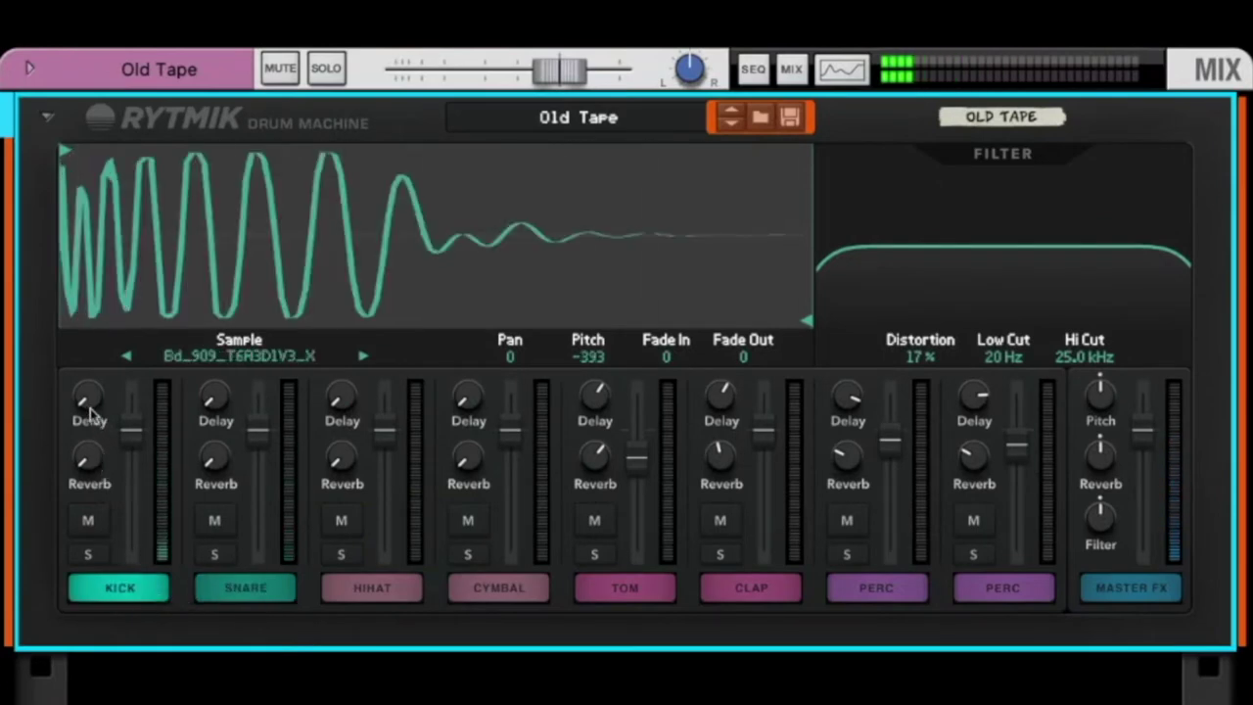
left_click_drag(88, 384, 106, 431)
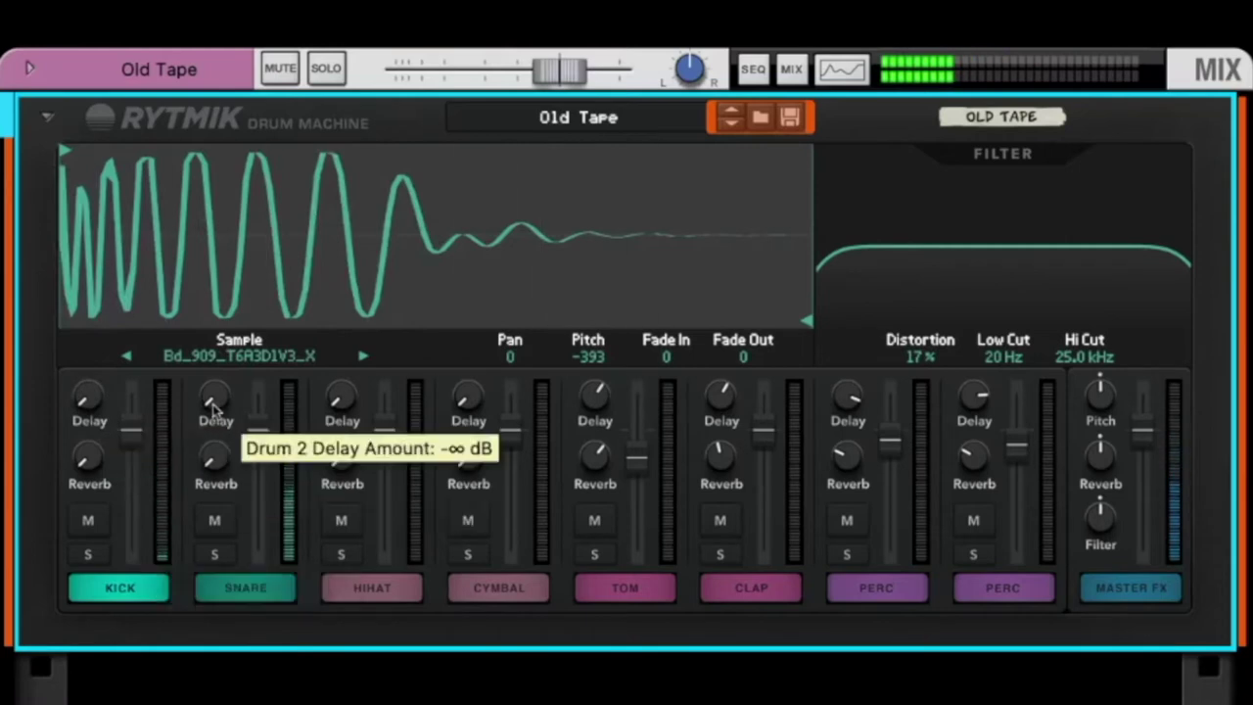
Turn up the snare's delay and reverb sends and raise its volume.
left_click_drag(214, 397, 259, 587)
left_click_drag(217, 451, 217, 388)
left_click_drag(267, 438, 265, 471)
Solo and unsolo, then mute and unmute the snare.
left_click(216, 554)
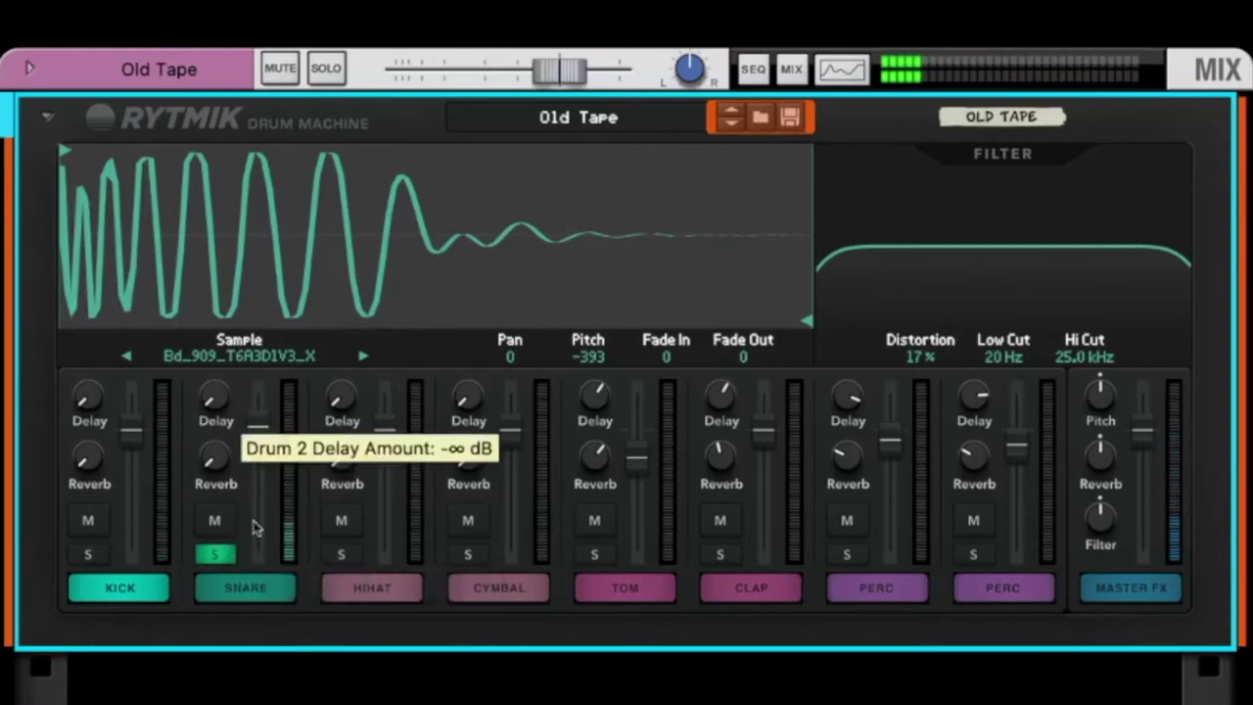
left_click(216, 555)
left_click(221, 526)
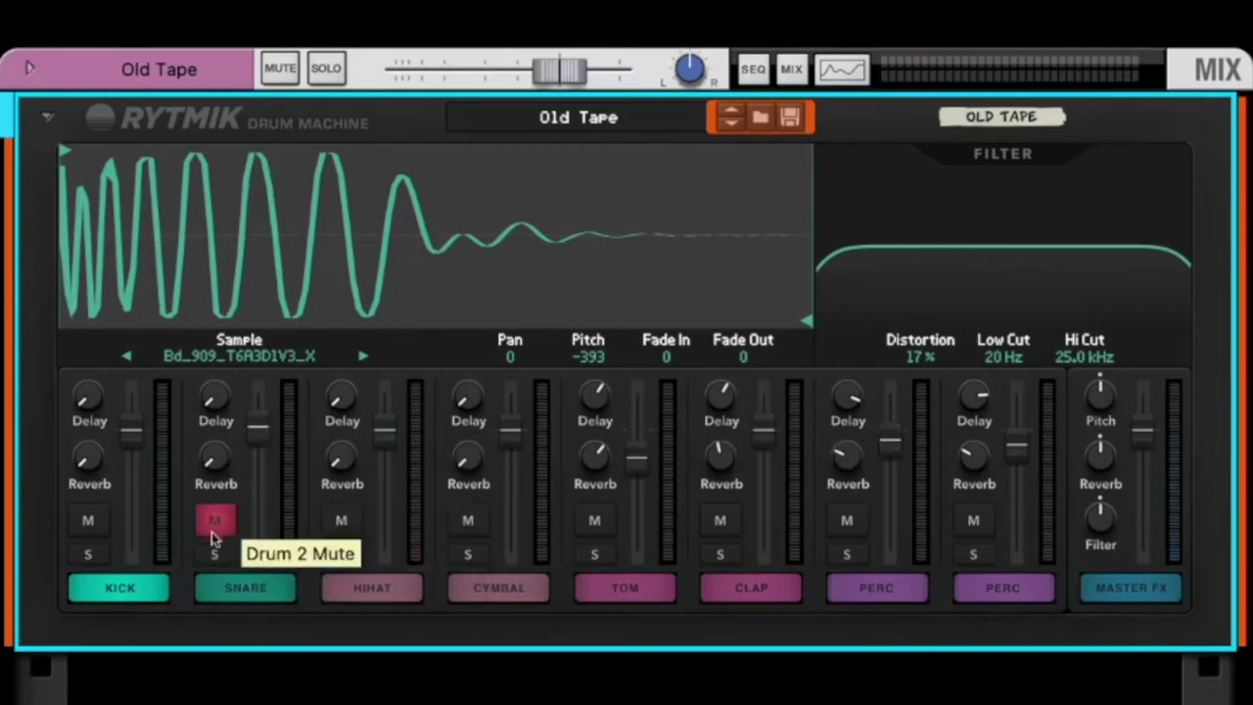
left_click(217, 523)
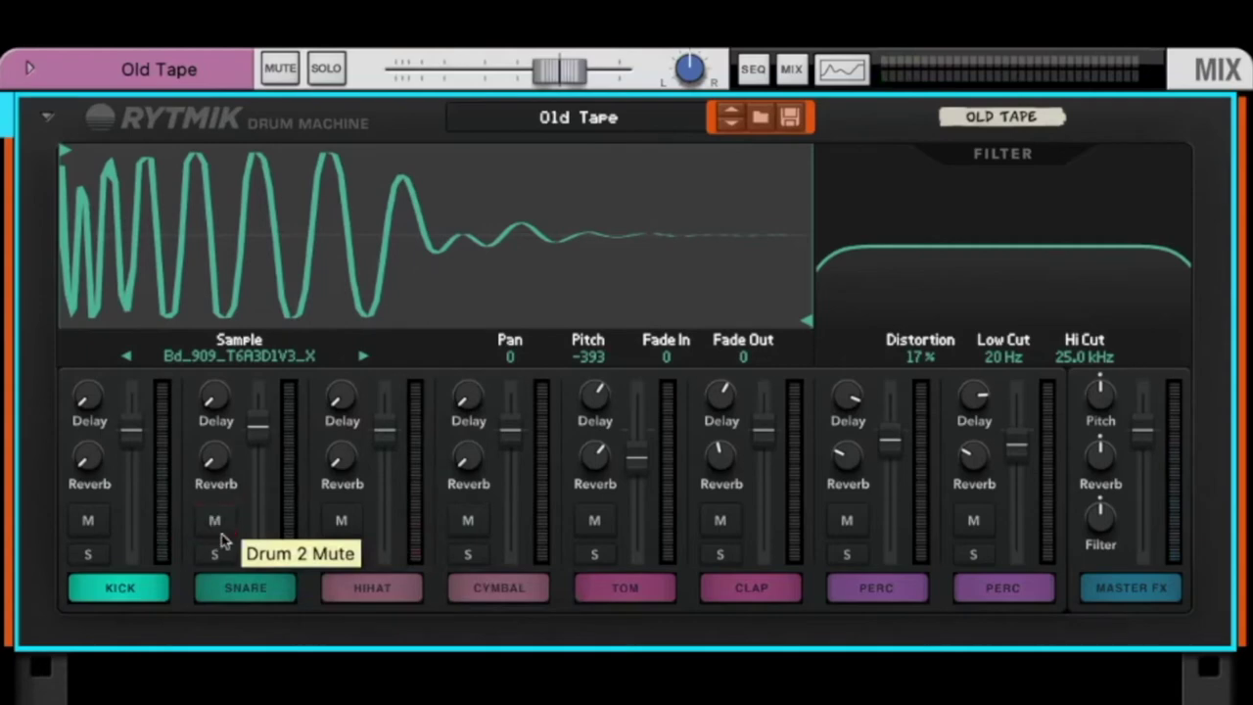
Switch the snare to the Snare_80810 sample and pan it to 17R.
left_click(245, 592)
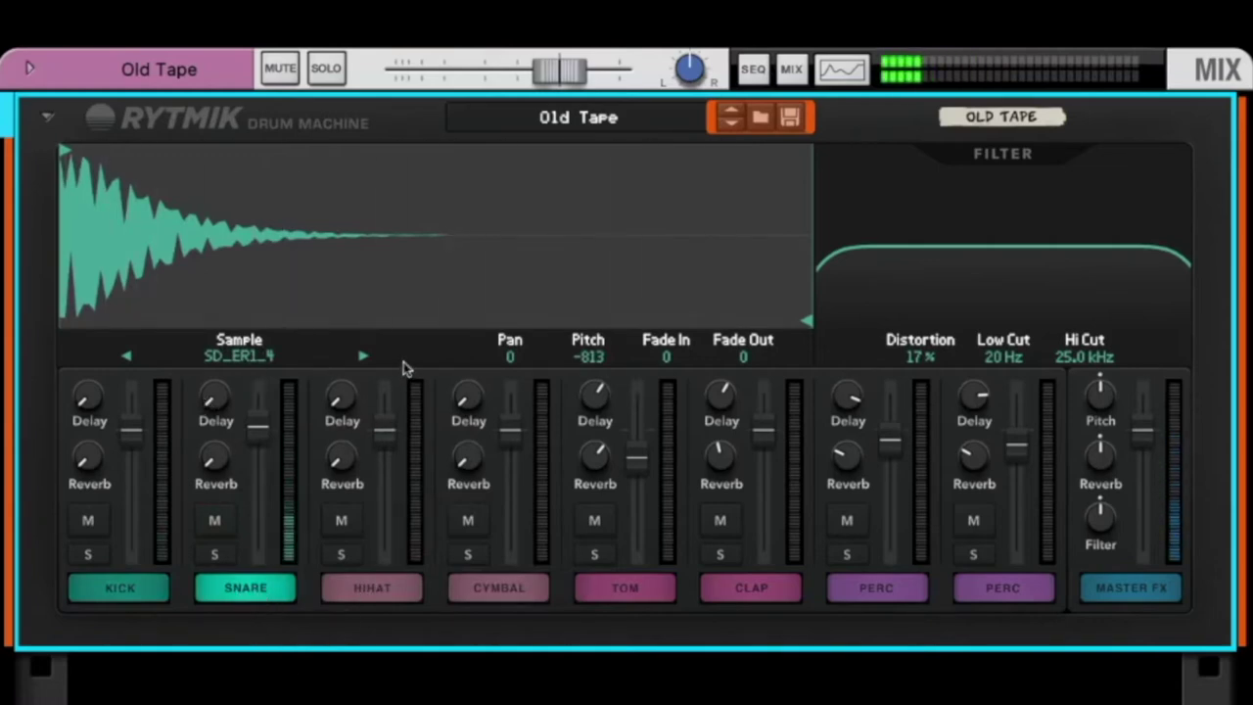
left_click(362, 358)
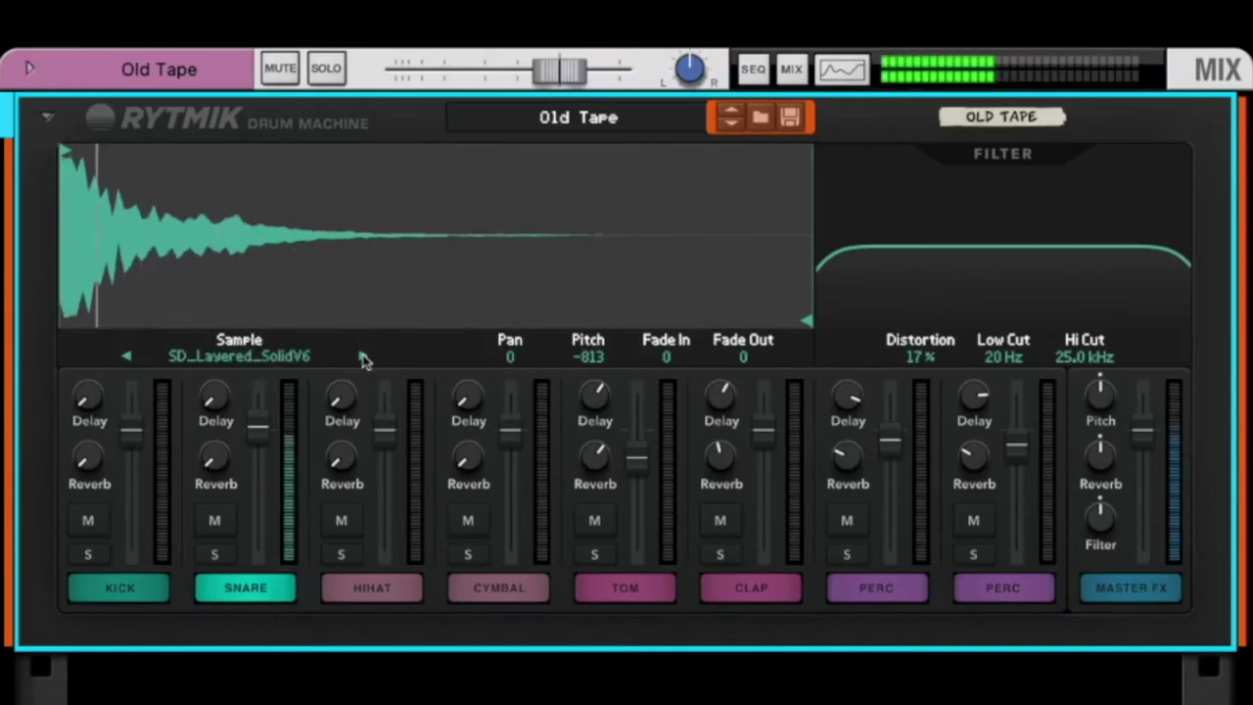
left_click(362, 358)
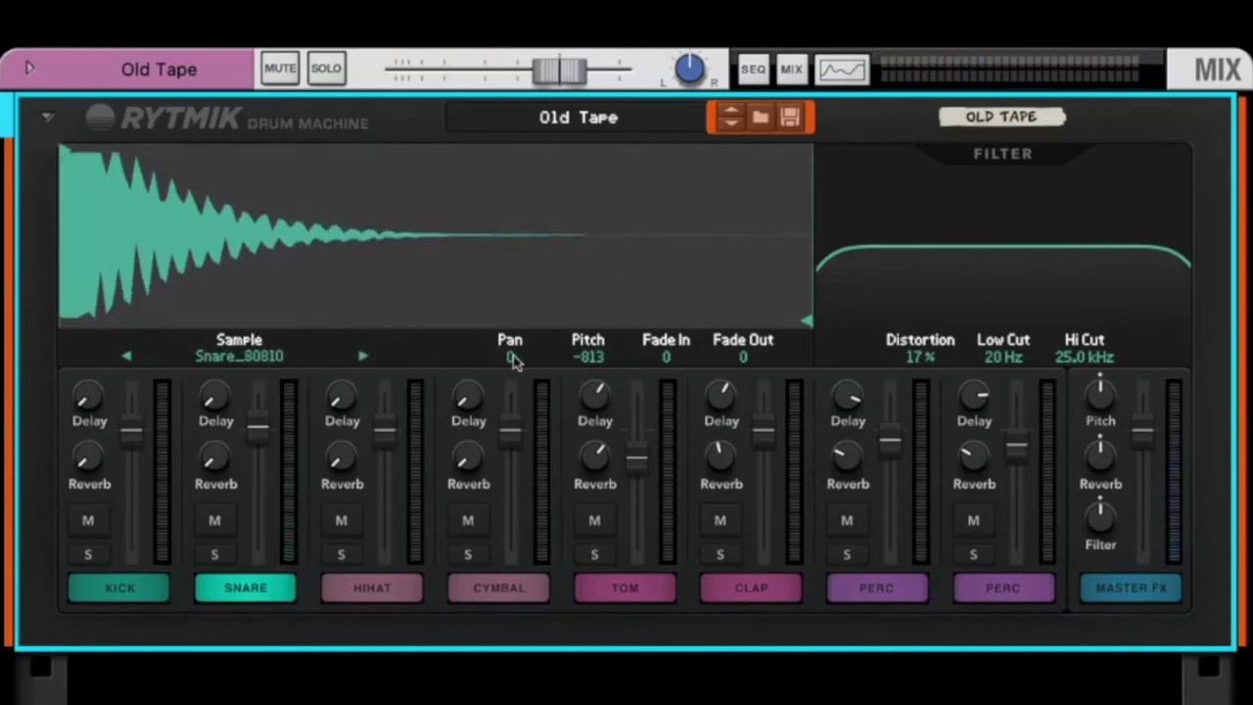
left_click_drag(513, 361, 476, 165)
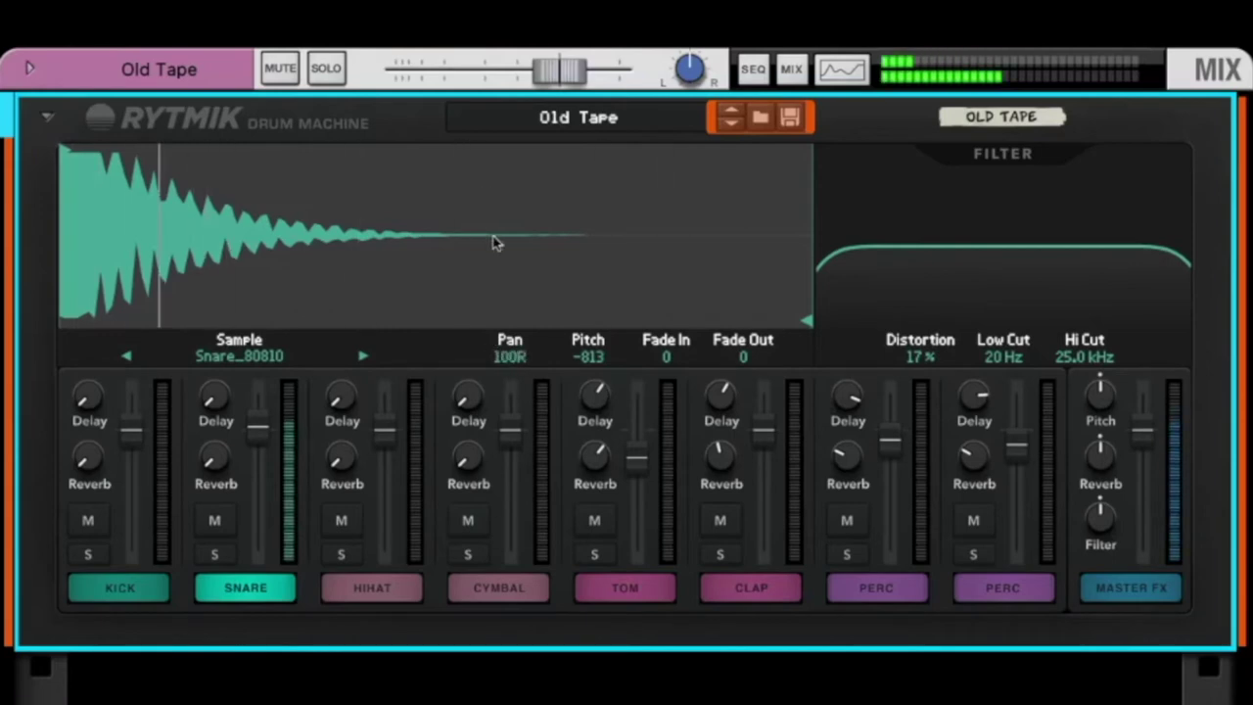
left_click_drag(505, 361, 508, 385)
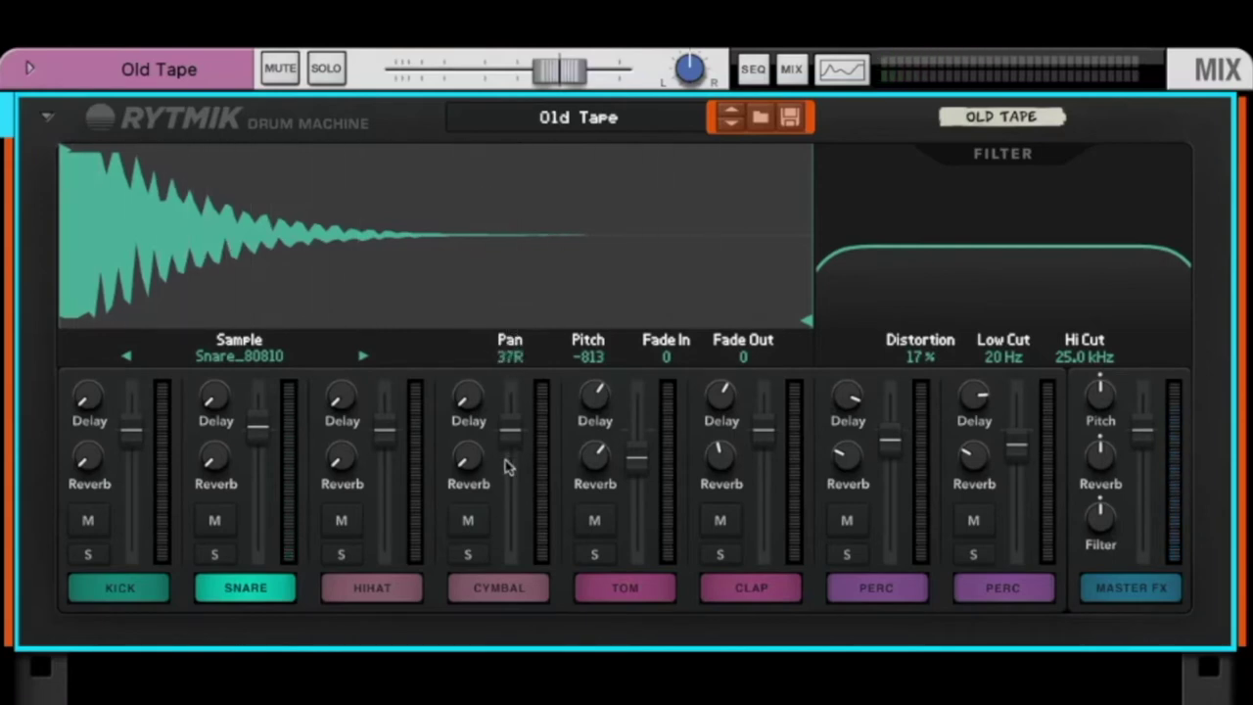
left_click_drag(507, 469, 506, 498)
Raise the snare pitch to 115, trim the sample start and add a fade-out of 29.
left_click_drag(584, 356, 587, 323)
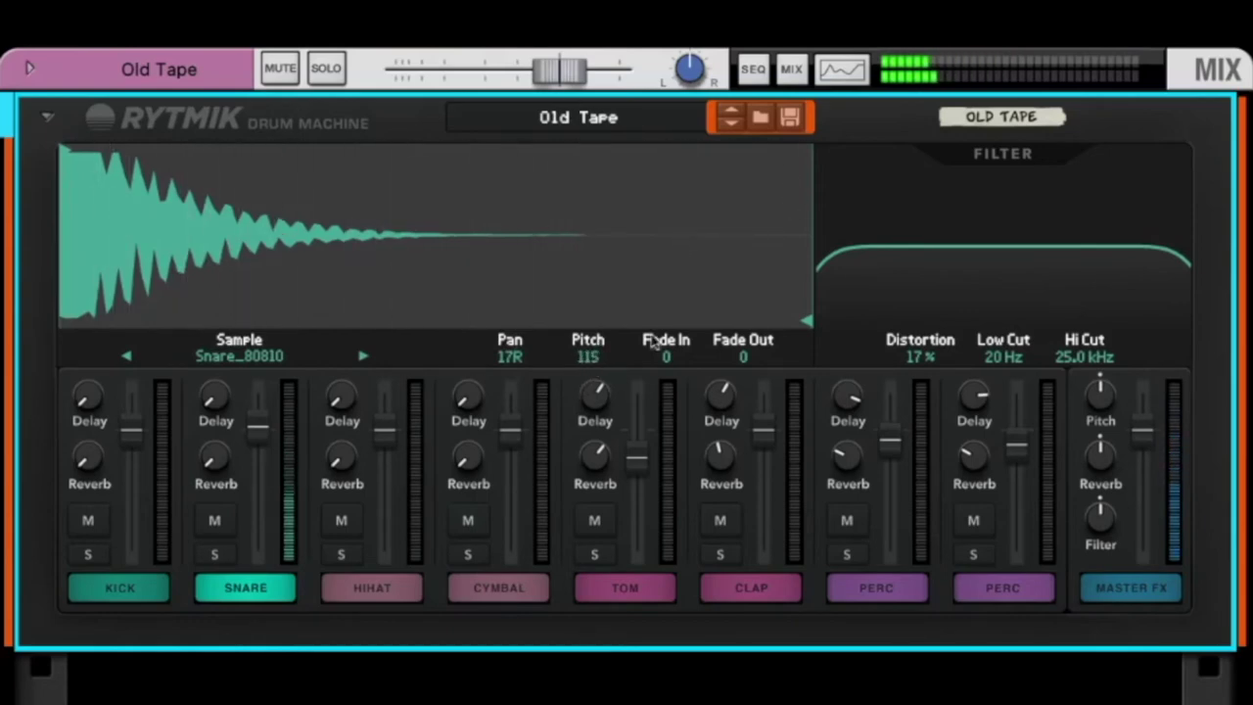
mouse_move(660, 355)
left_mouse_down()
mouse_move(652, 311)
mouse_move(672, 366)
left_mouse_up()
mouse_move(58, 149)
left_mouse_down()
mouse_move(176, 174)
mouse_move(279, 162)
mouse_move(187, 174)
mouse_move(49, 151)
left_mouse_up()
left_click_drag(738, 363, 741, 283)
Adjust the snare sample's end marker and fade-out length.
mouse_move(812, 323)
left_mouse_down()
mouse_move(182, 310)
mouse_move(221, 319)
left_mouse_up()
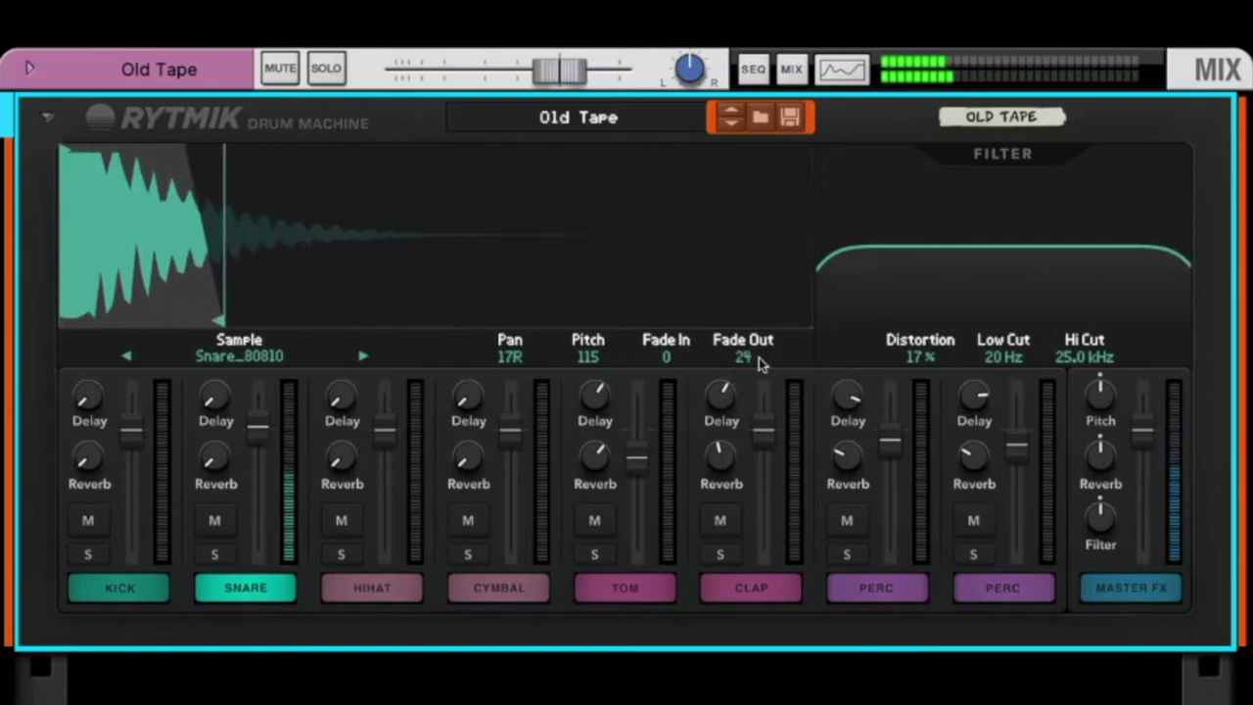
left_click_drag(756, 363, 714, 112)
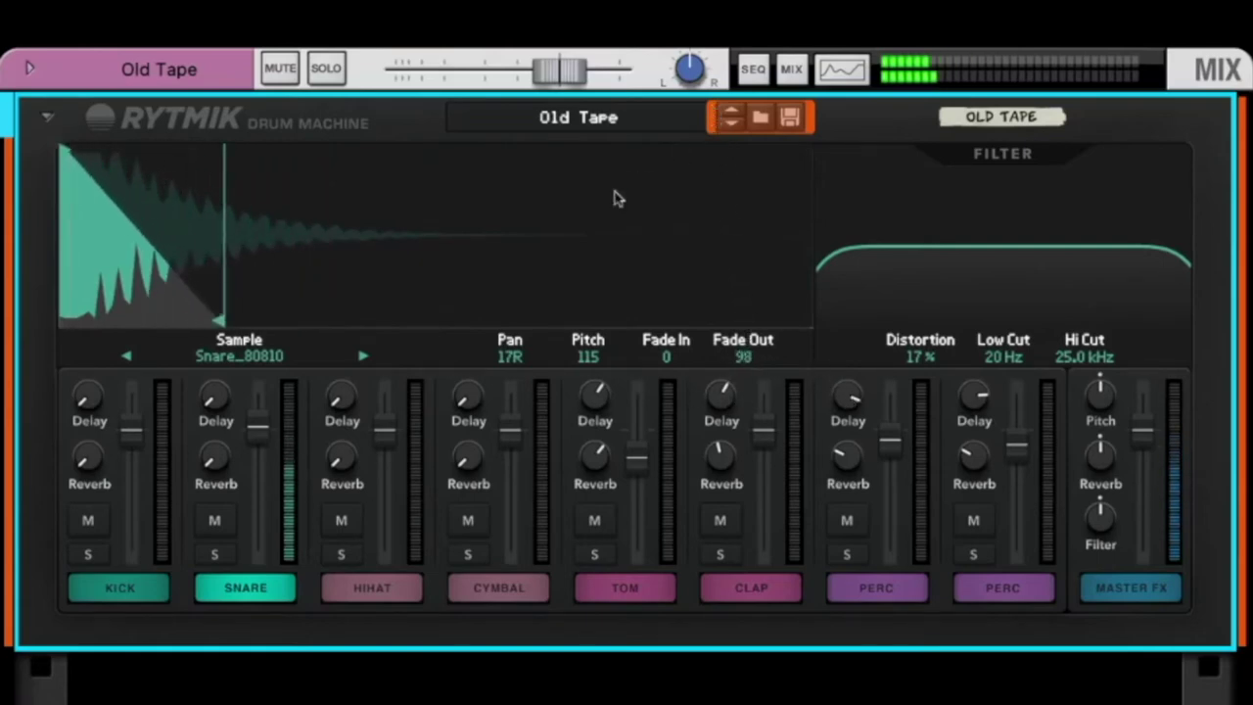
left_click_drag(221, 323, 662, 323)
mouse_move(783, 358)
left_mouse_down()
mouse_move(744, 361)
mouse_move(755, 593)
left_mouse_up()
Raise the snare's low cut to 592 Hz, then 1.12 kHz, comparing with the kick.
left_click_drag(1003, 362, 1009, 210)
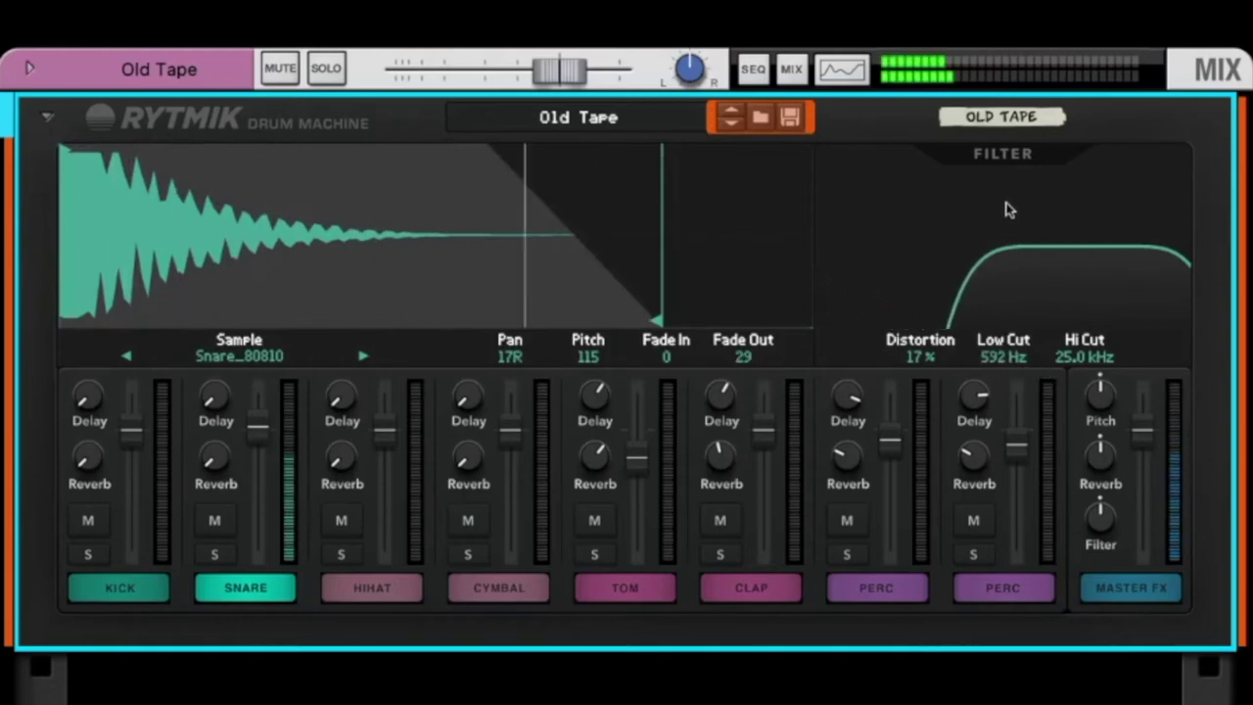
left_click_drag(1013, 365, 1008, 336)
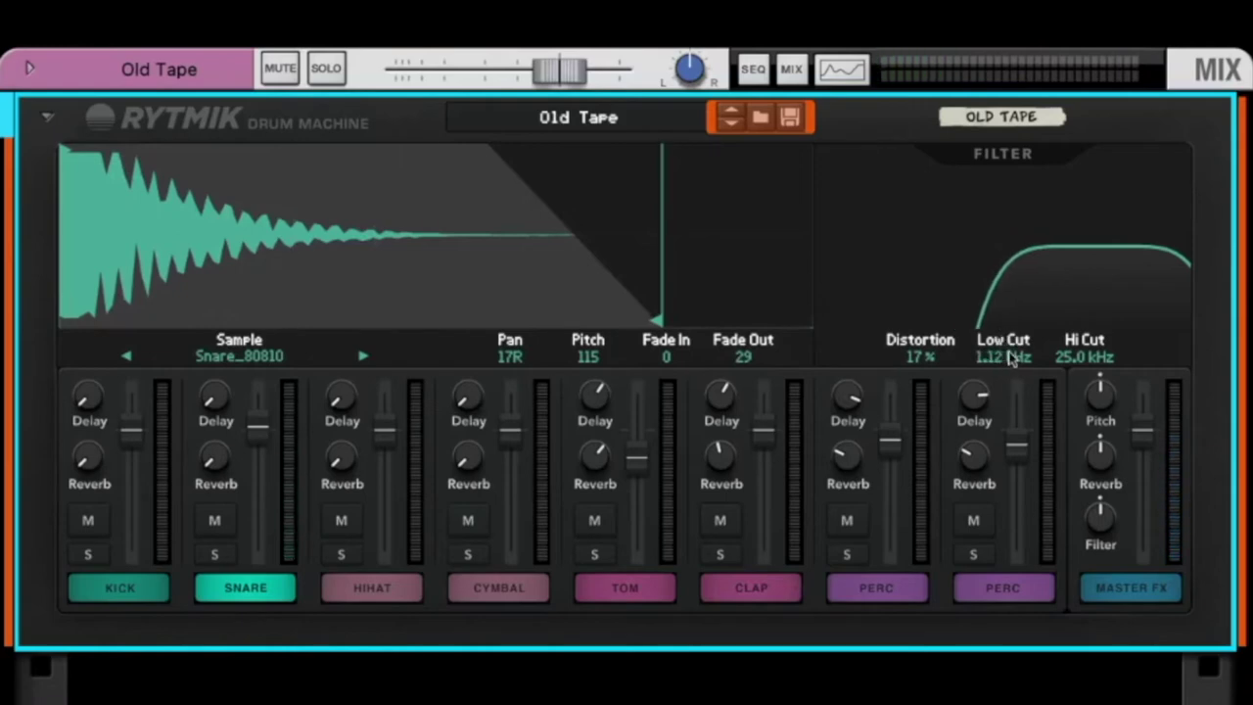
left_click(138, 596)
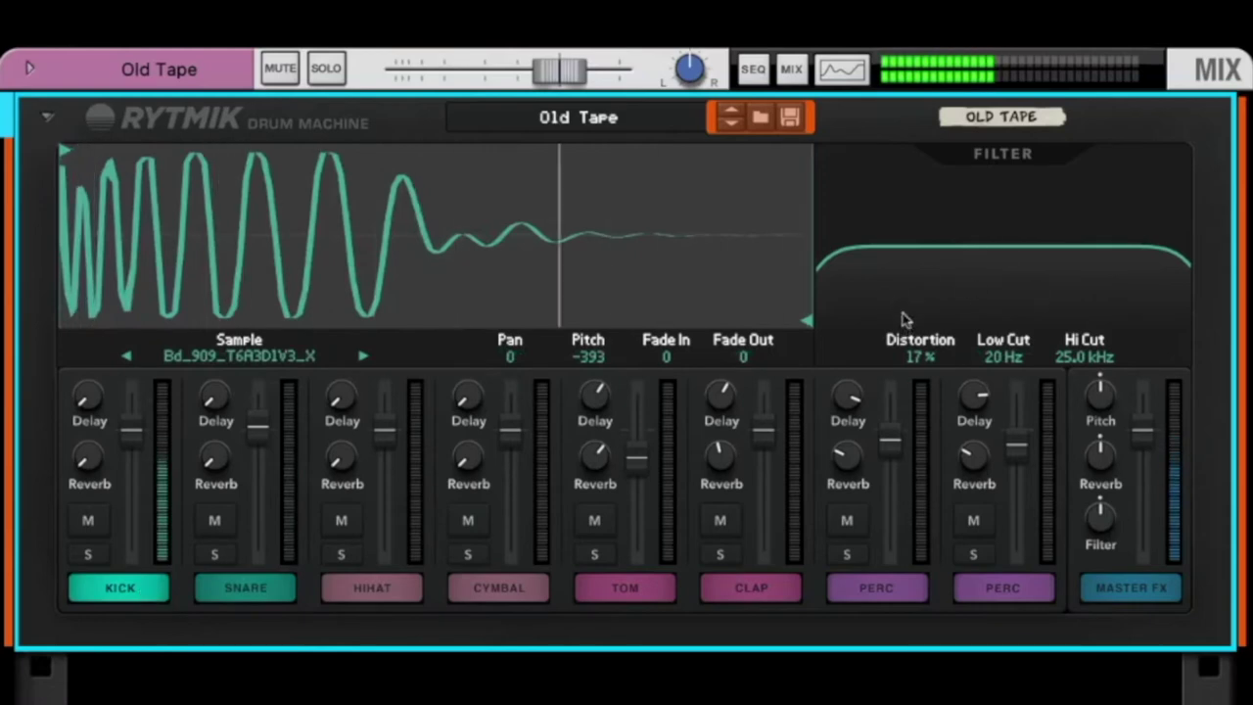
left_click(261, 593)
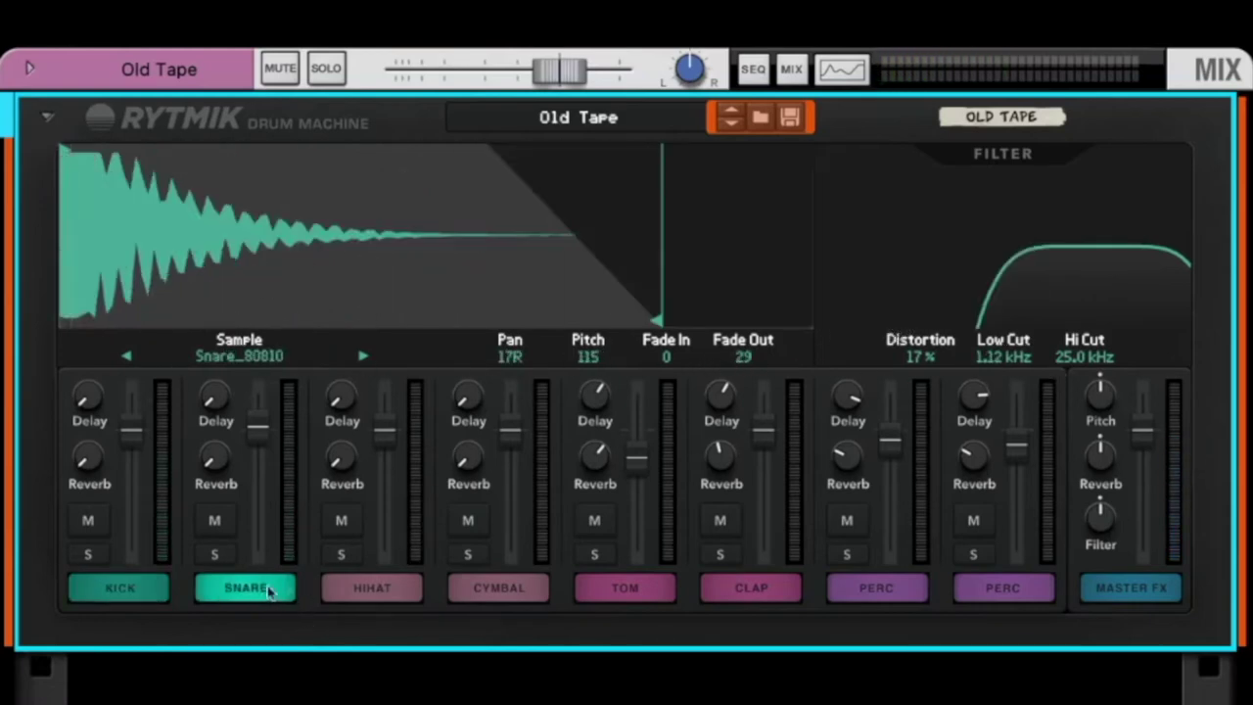
Return low cut to 20 Hz, set distortion 21 %, master pitch 0 and master filter up.
left_click_drag(979, 358, 1158, 485)
left_click_drag(1071, 359, 1091, 246)
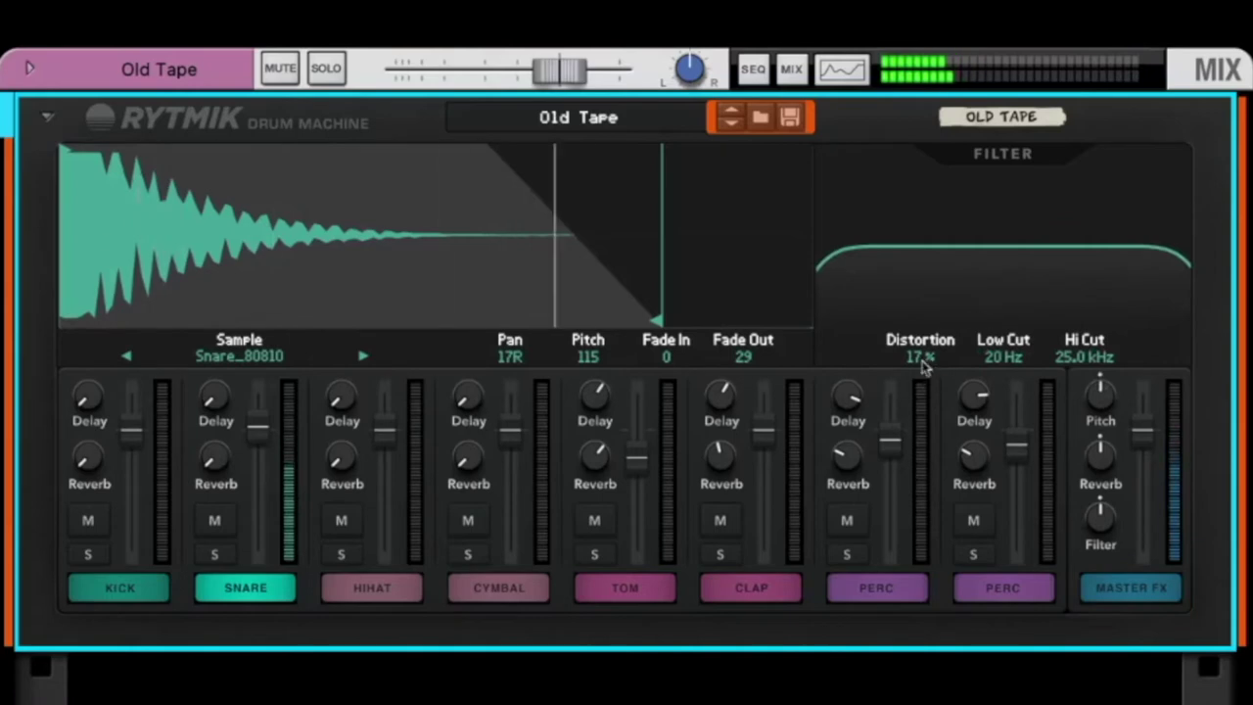
mouse_move(923, 363)
left_mouse_down()
mouse_move(910, 218)
mouse_move(910, 370)
left_mouse_up()
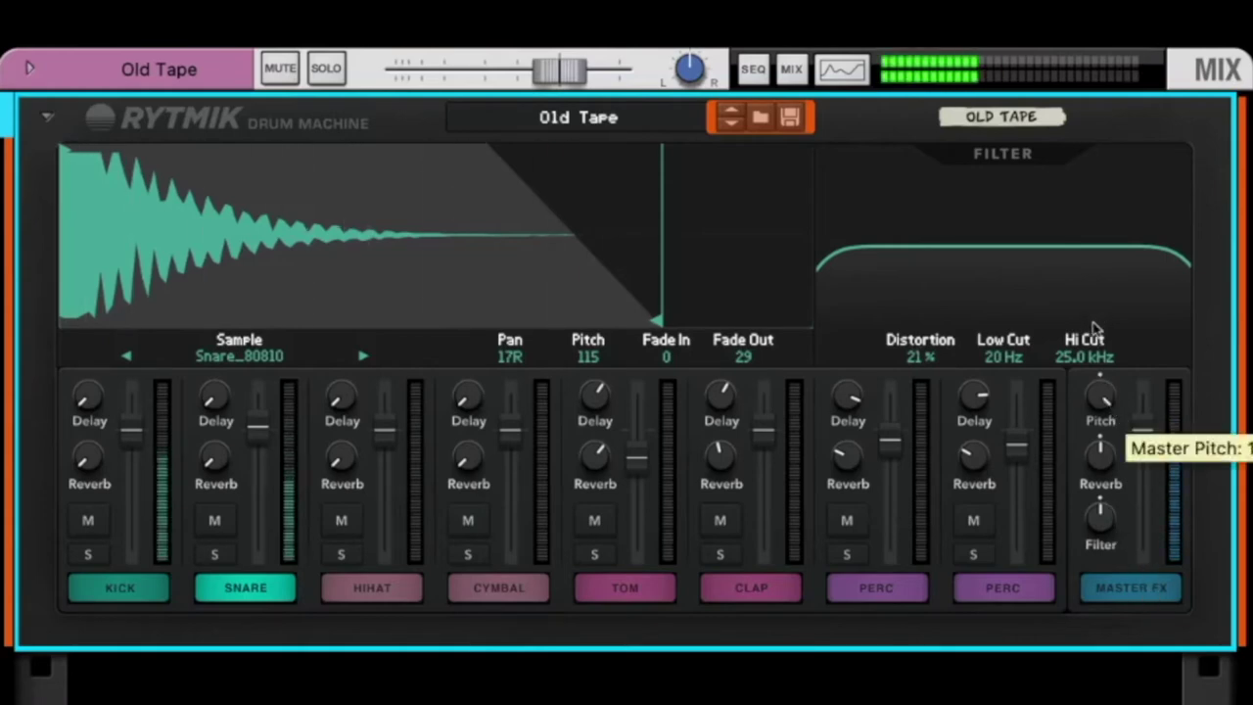
left_click_drag(1094, 339, 1102, 439)
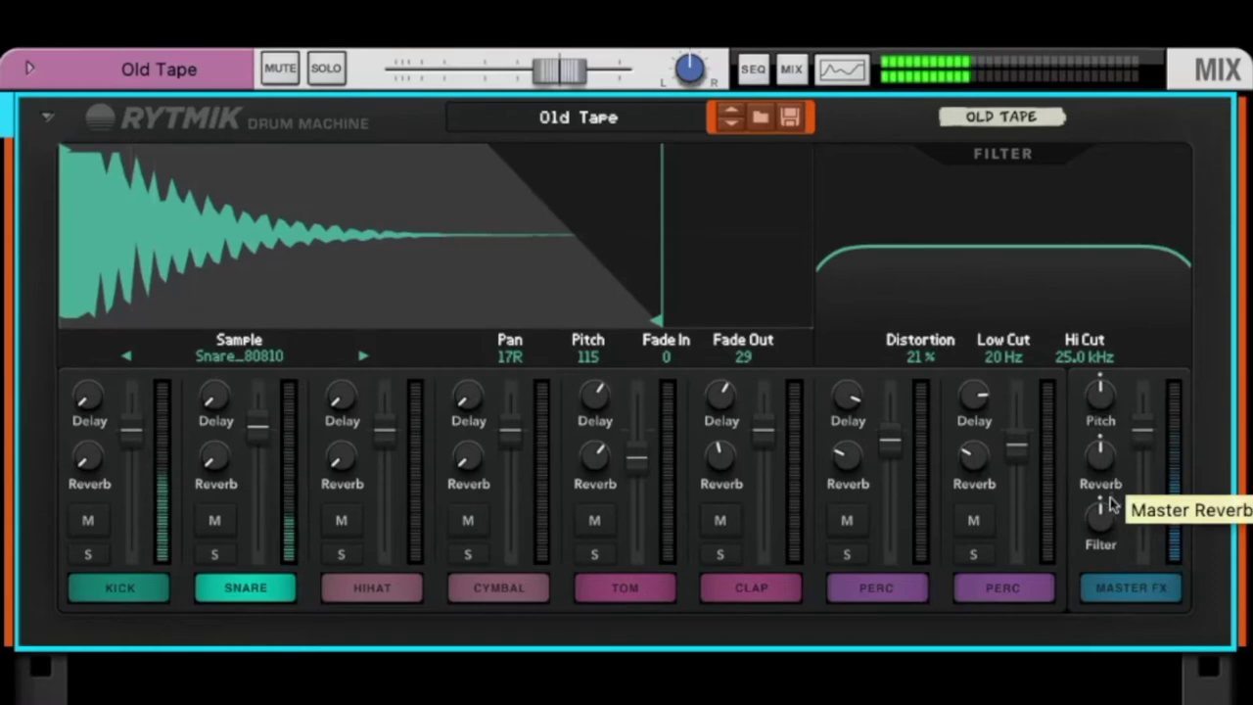
left_click_drag(1110, 509, 1122, 537)
Raise the snare's reverb send, adjust the reverb decay, and set the reverb mode to Room.
left_click(1127, 588)
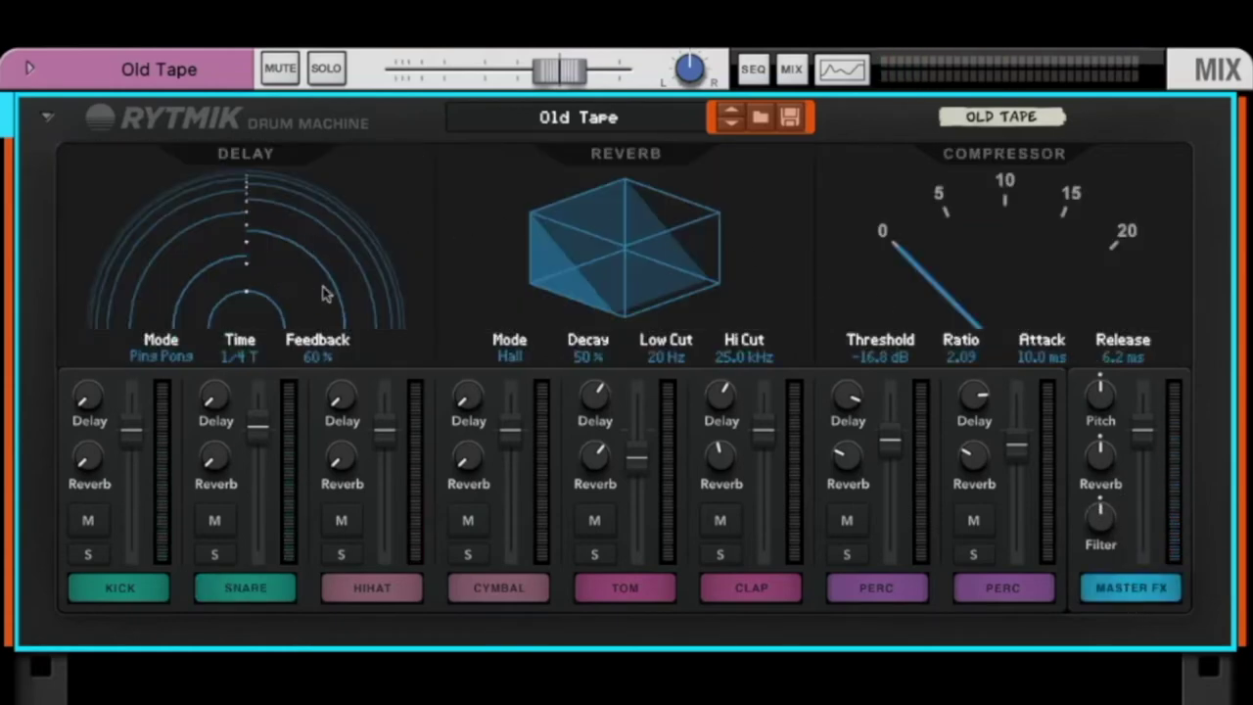
left_click_drag(204, 453, 206, 460)
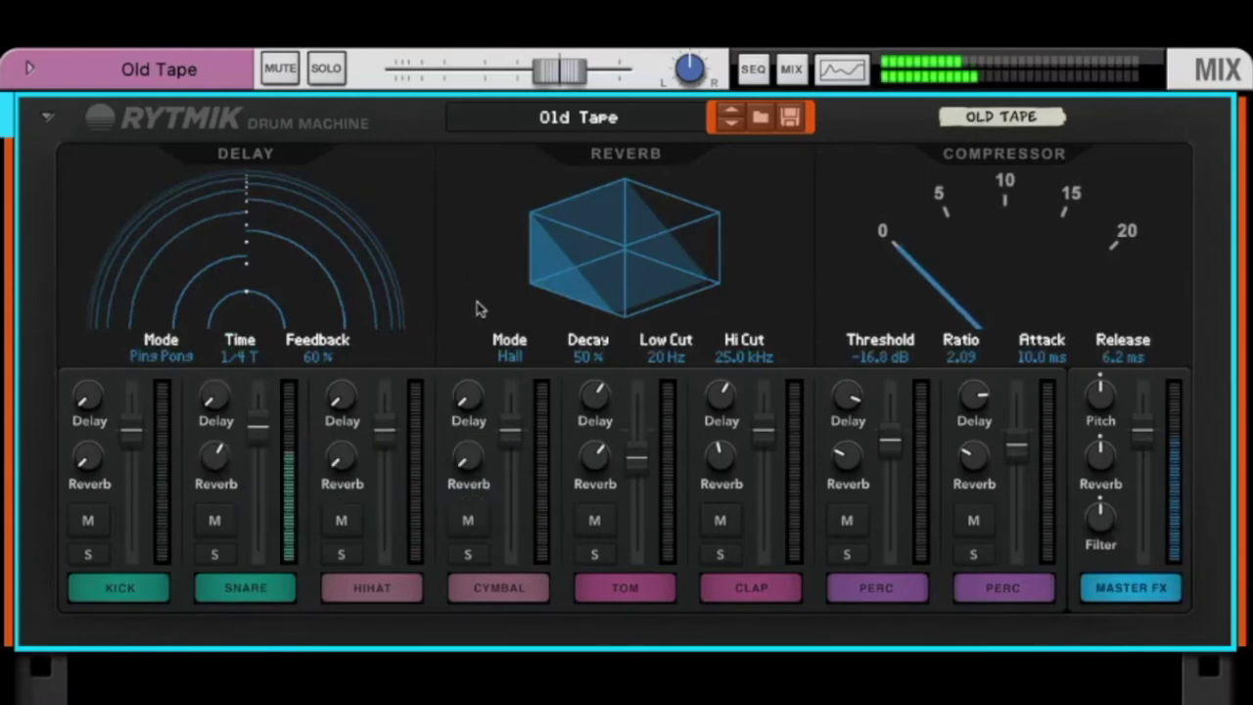
left_click_drag(585, 288, 507, 365)
left_click(508, 364)
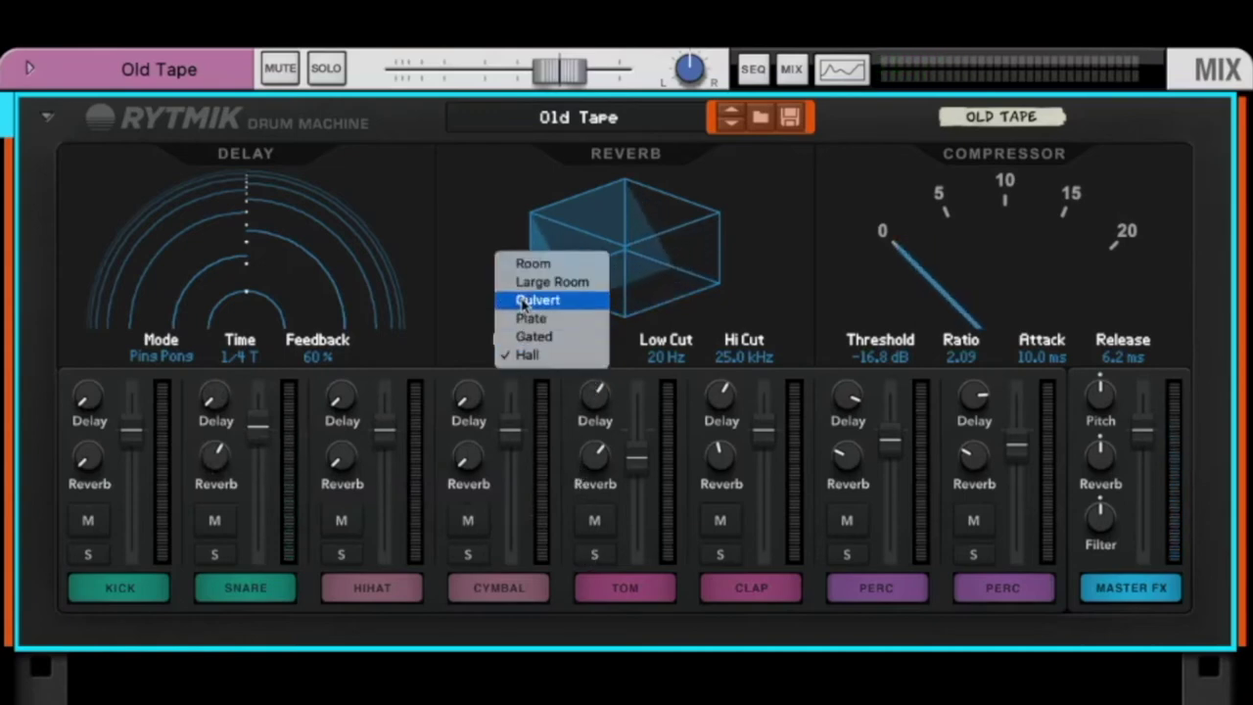
left_click(524, 300)
left_click(511, 358)
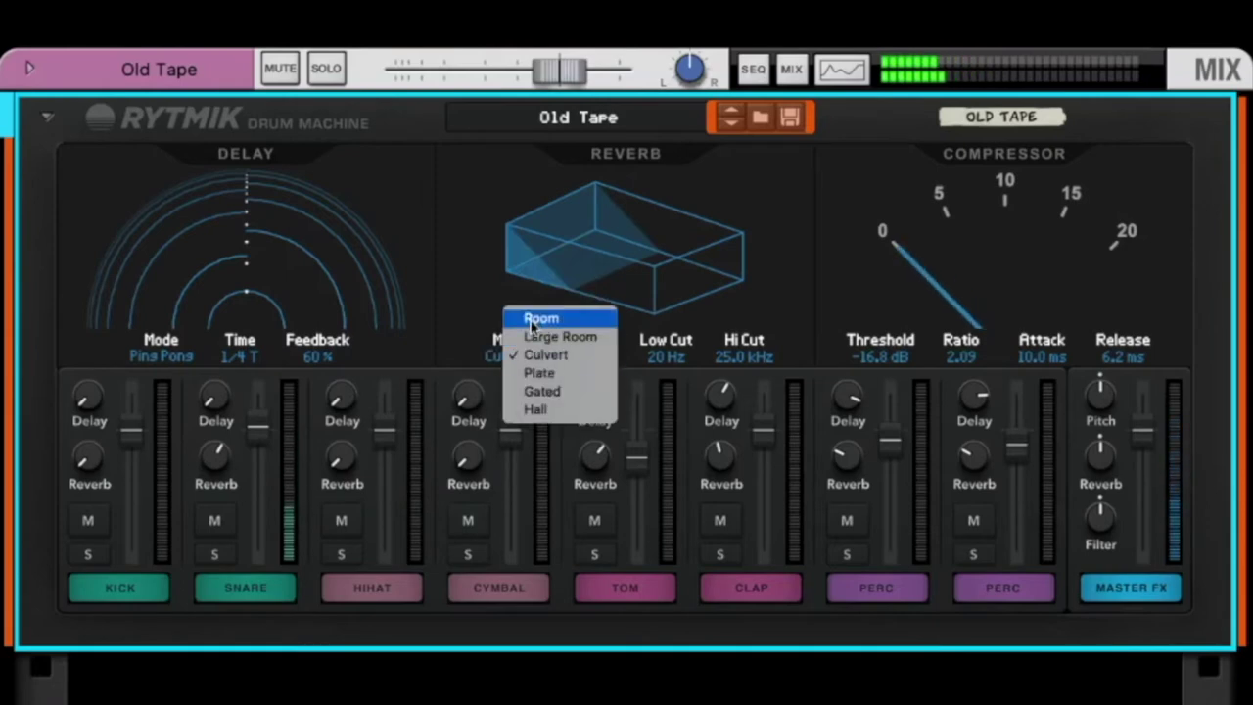
left_click(568, 317)
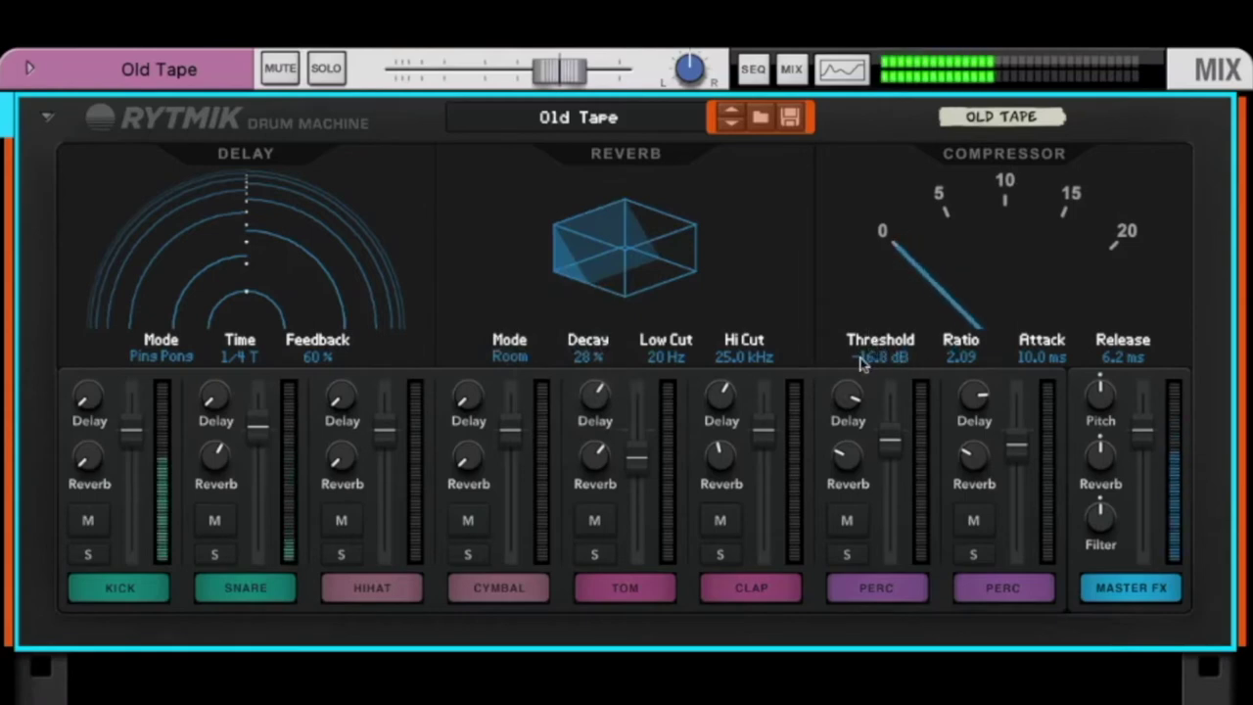
Lower the compressor threshold to about -20 dB, raise the snare delay send to 12 dB, delay time 1/8.
left_click_drag(916, 360, 867, 256)
left_click_drag(863, 175, 878, 425)
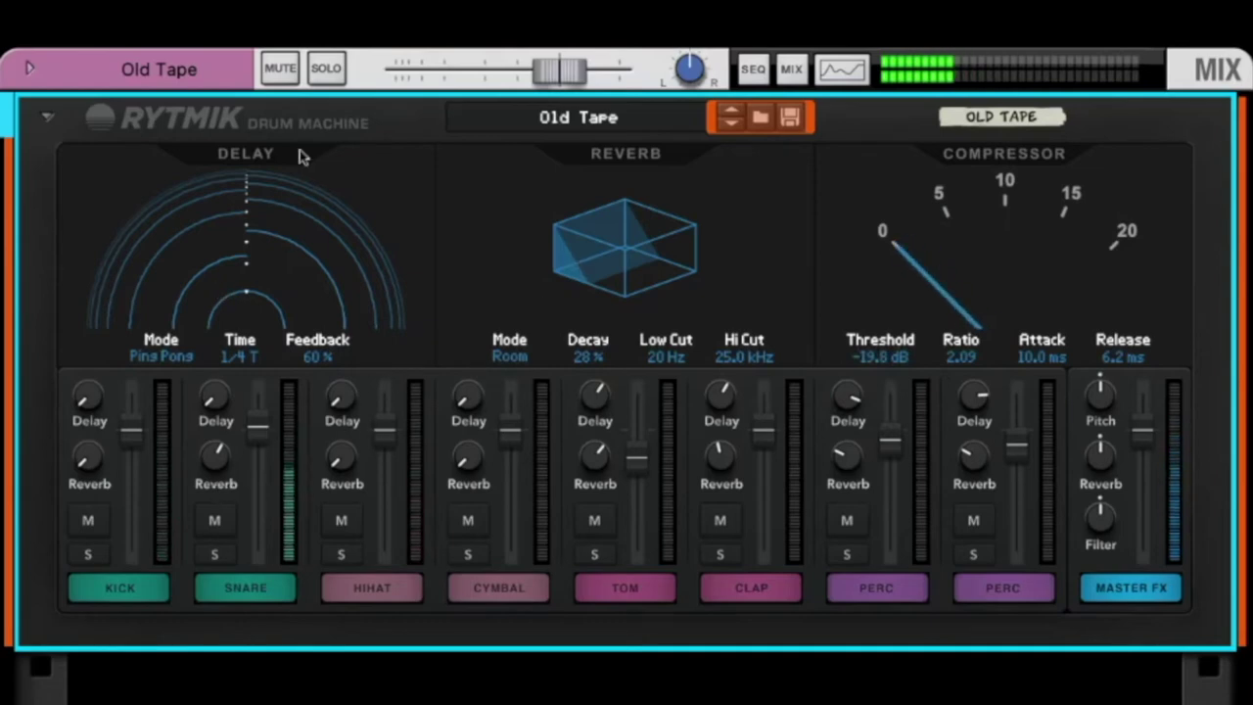
left_click_drag(217, 397, 226, 305)
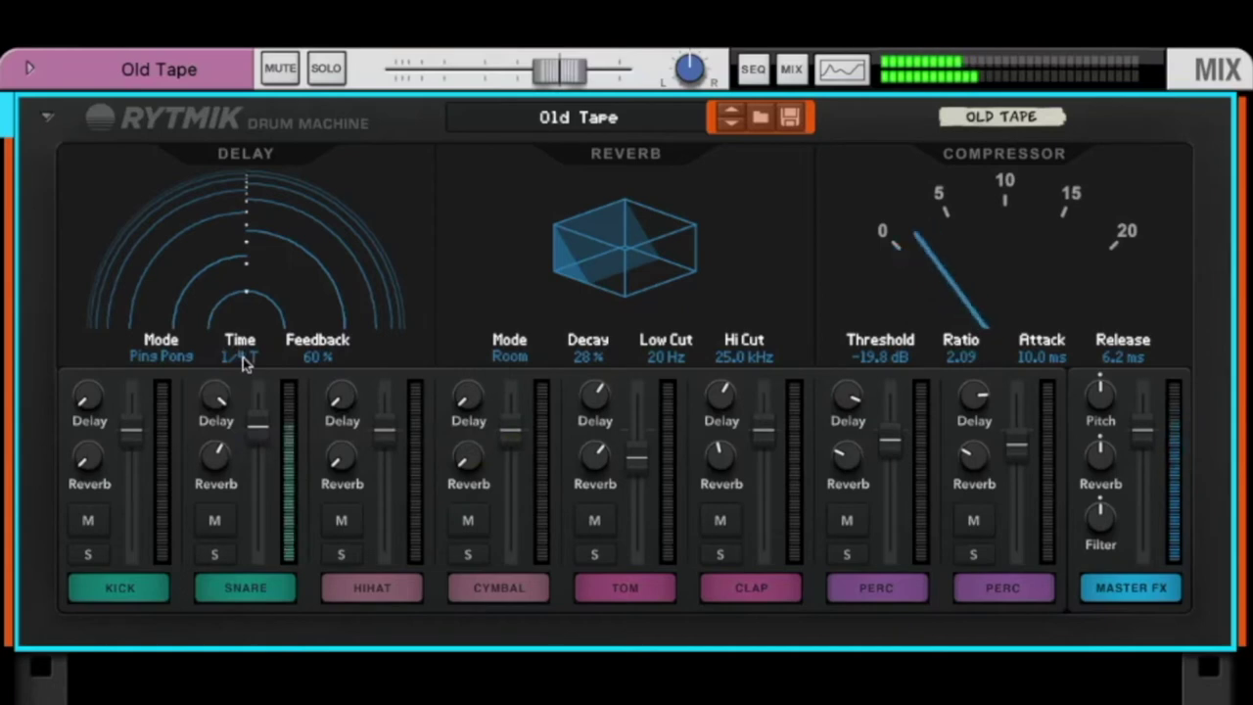
left_click_drag(243, 357, 247, 377)
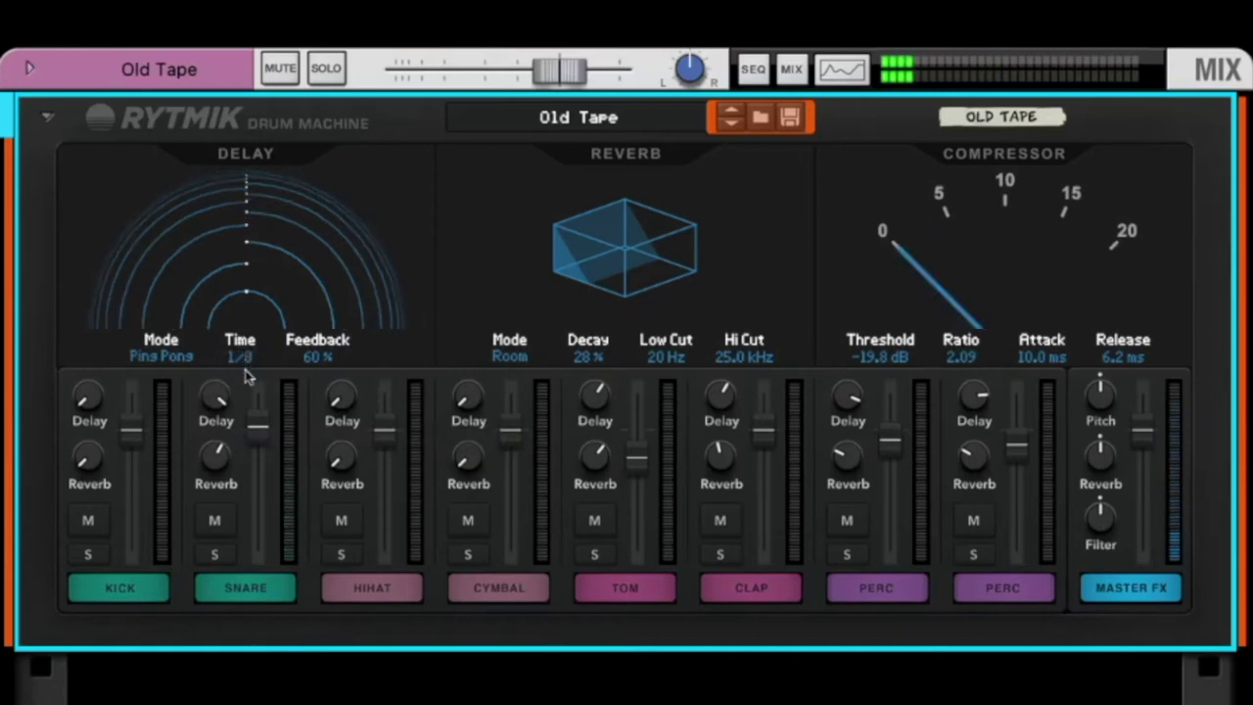
Step through the Rytmik kits Pretty ugly, Rearview and Sample Hop to the Sandbox kit.
left_click(731, 125)
left_click(738, 125)
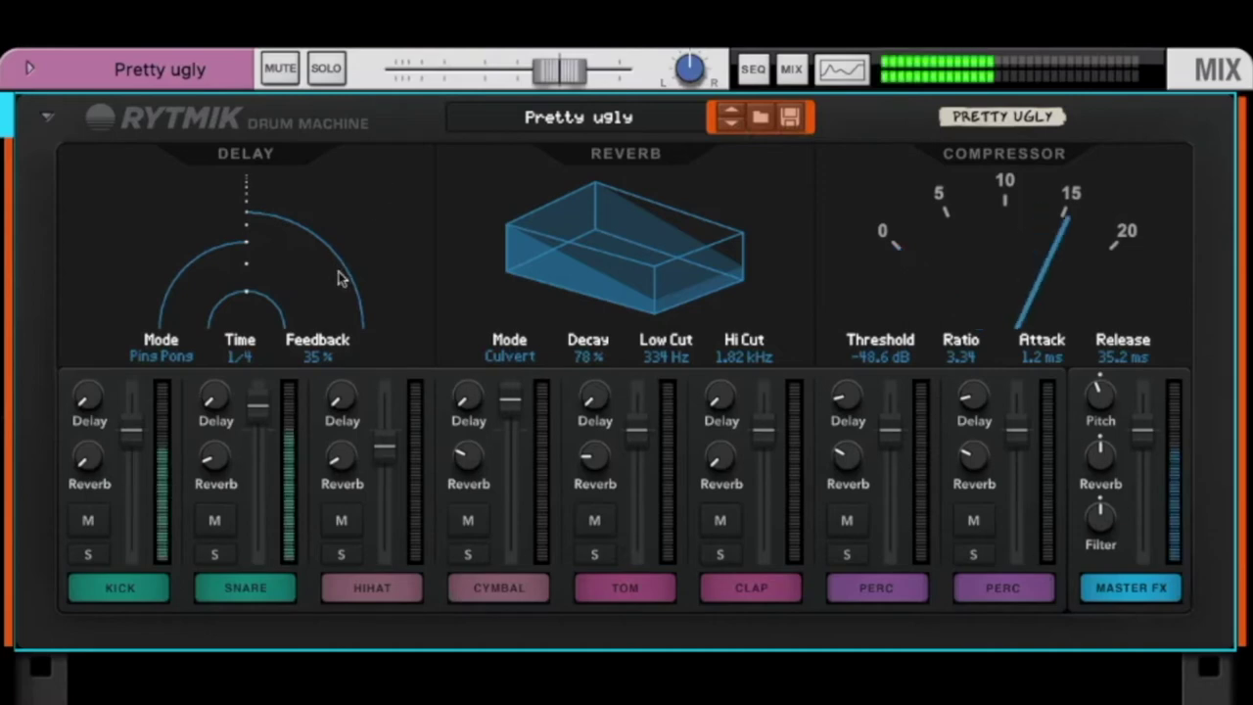
left_click(733, 128)
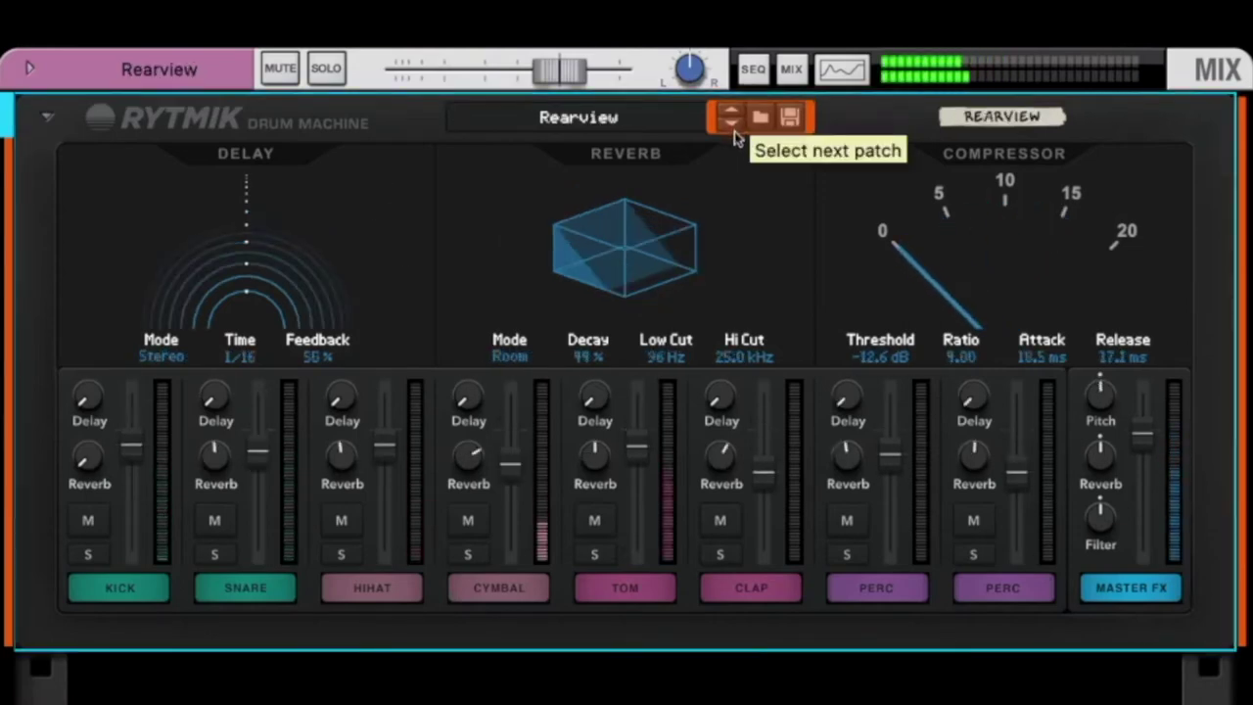
left_click(734, 129)
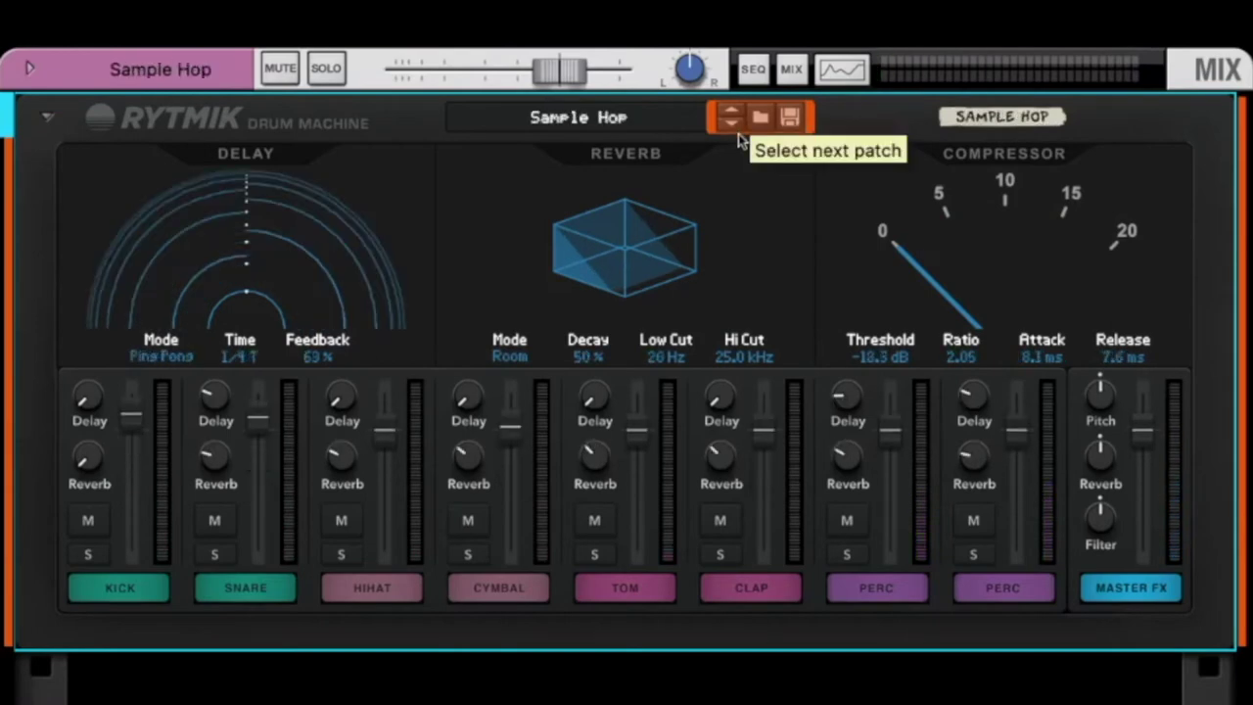
left_click(739, 123)
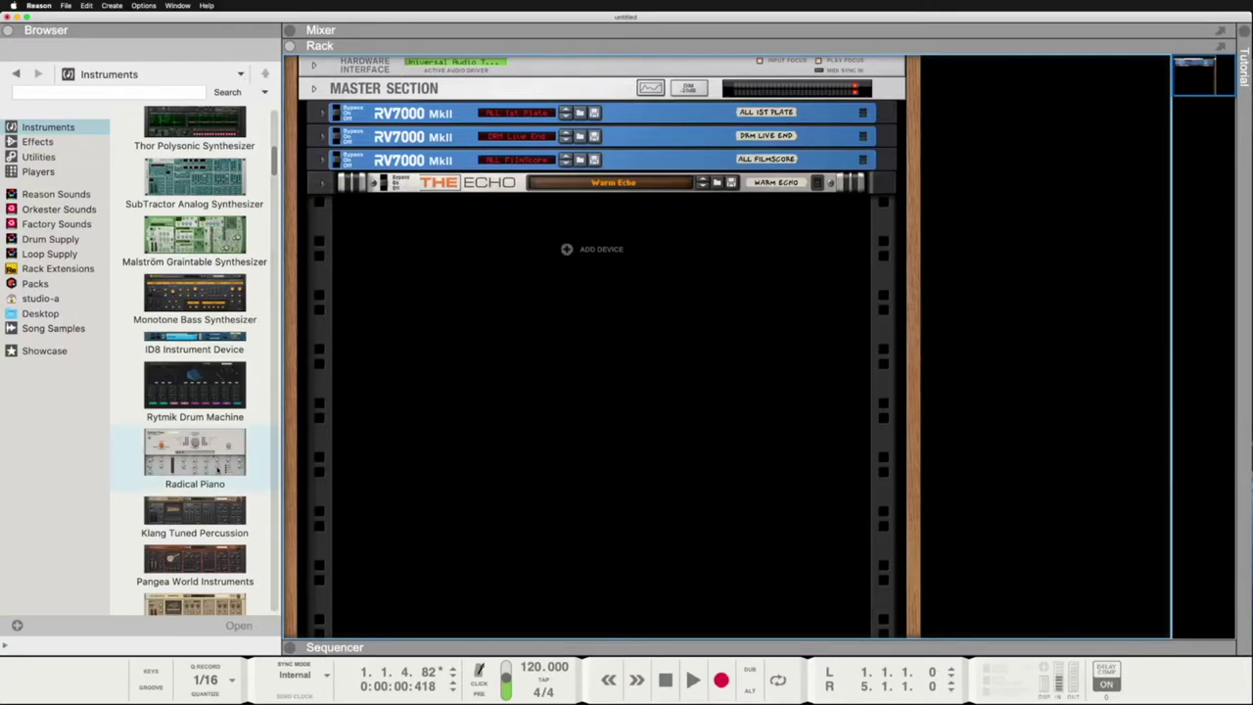
Create a Radical Piano in the rack from the Instruments browser, loaded with American Pop Piano.
double_click(217, 470)
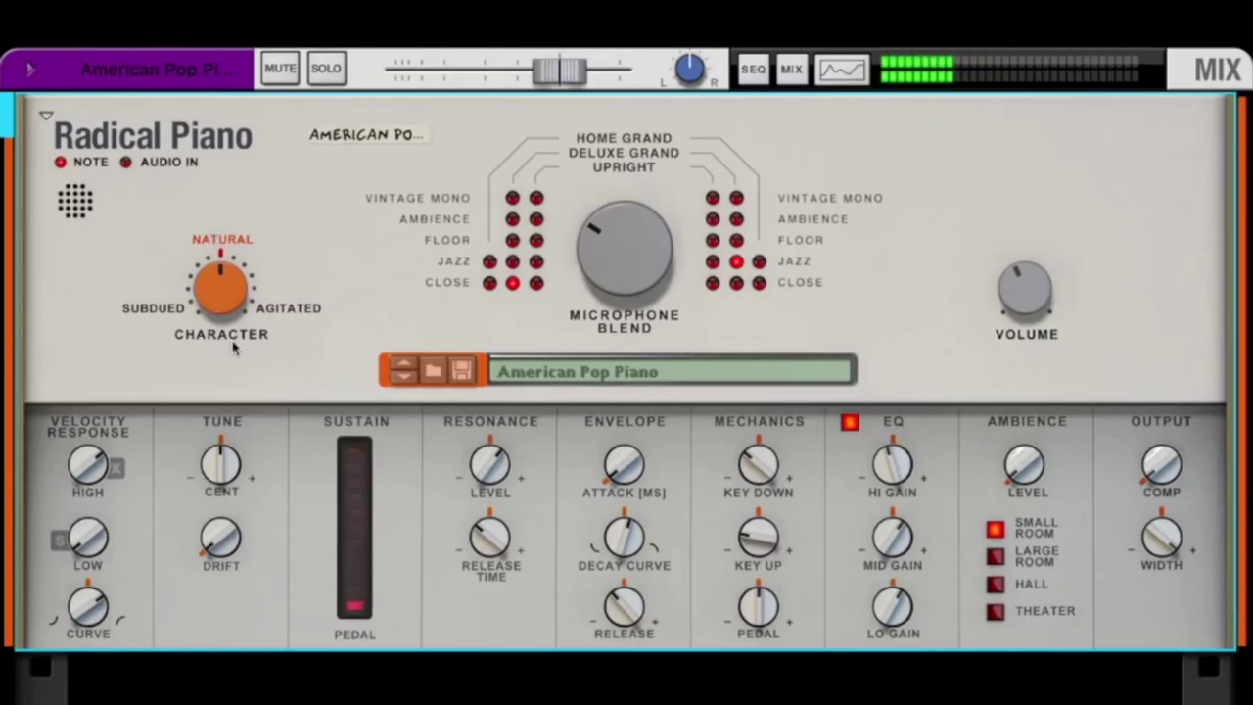
left_click_drag(235, 254, 225, 272)
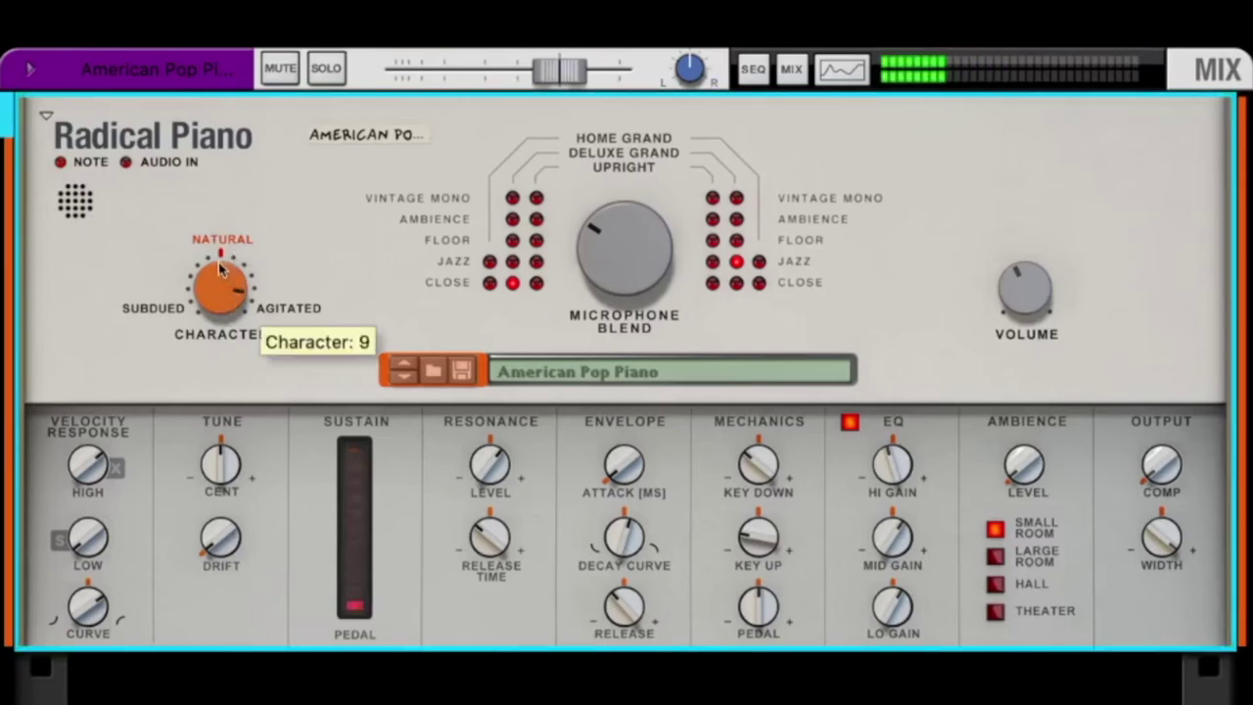
left_click_drag(221, 257, 221, 354)
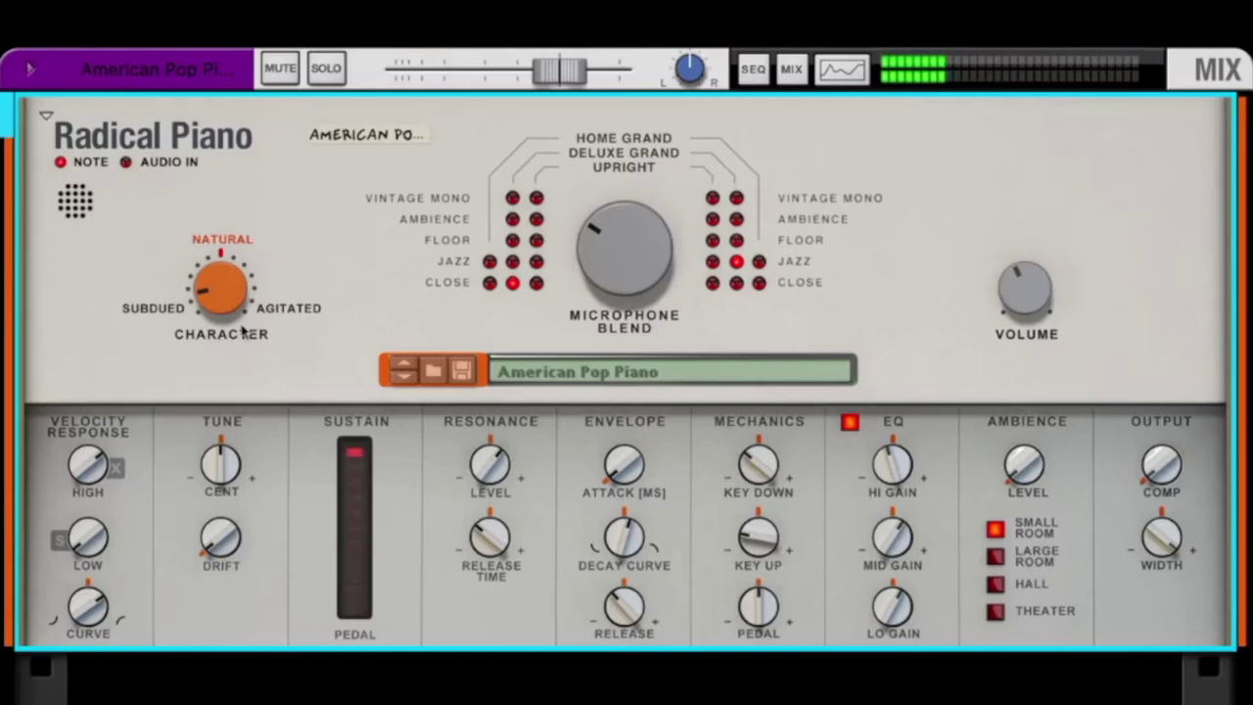
left_click_drag(234, 309, 239, 269)
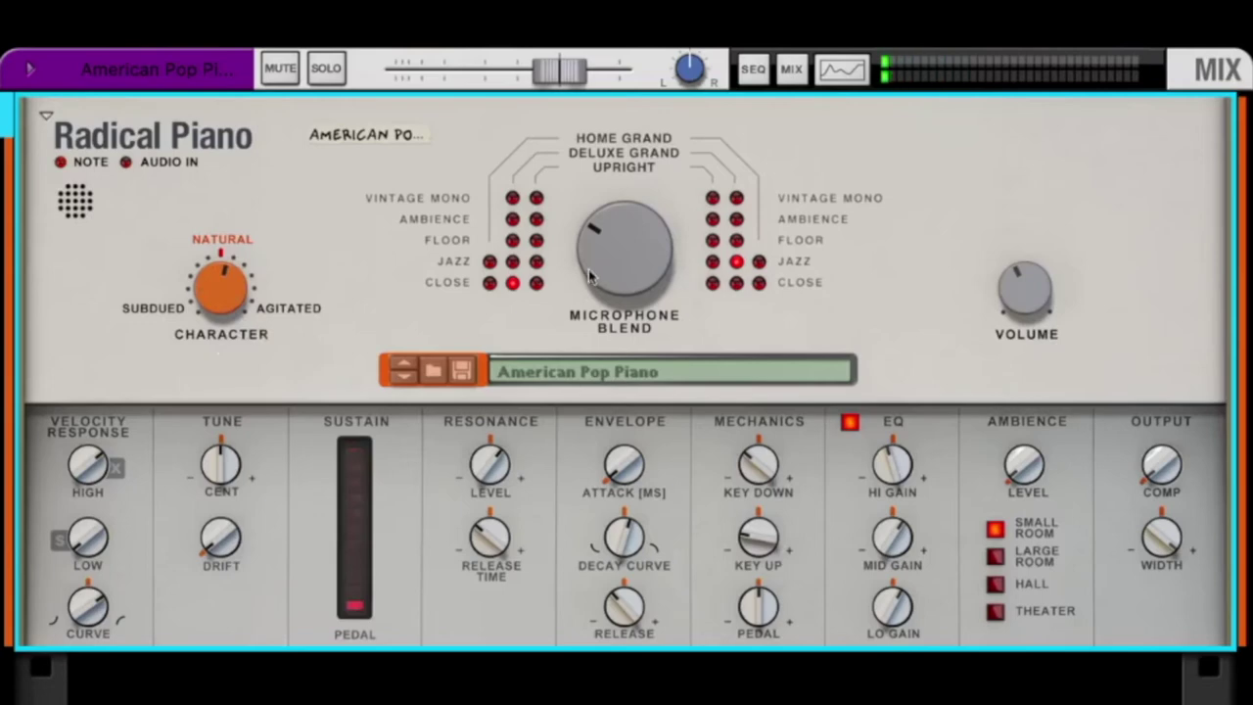
Sweep the microphone blend from -100% to 100% and audition Mic 1 types, ending on Close.
left_click_drag(617, 288, 607, 333)
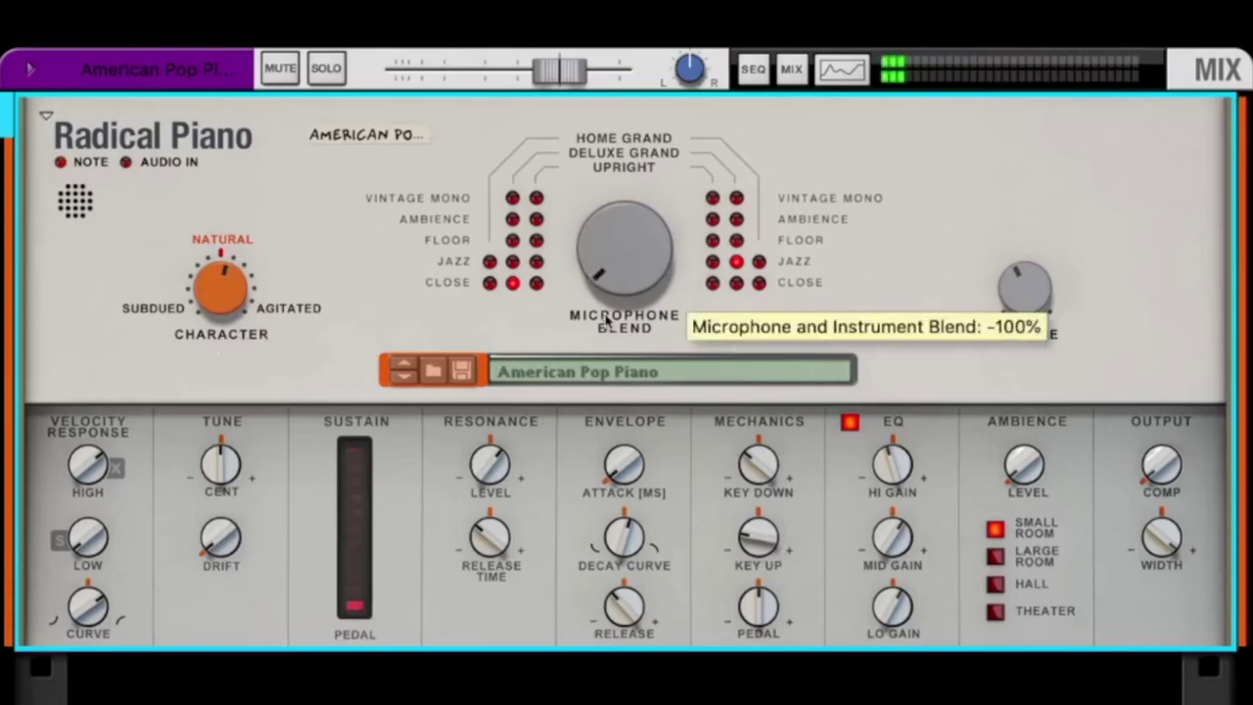
mouse_move(612, 331)
left_mouse_down()
mouse_move(607, 131)
mouse_move(648, 331)
mouse_move(602, 352)
left_mouse_up()
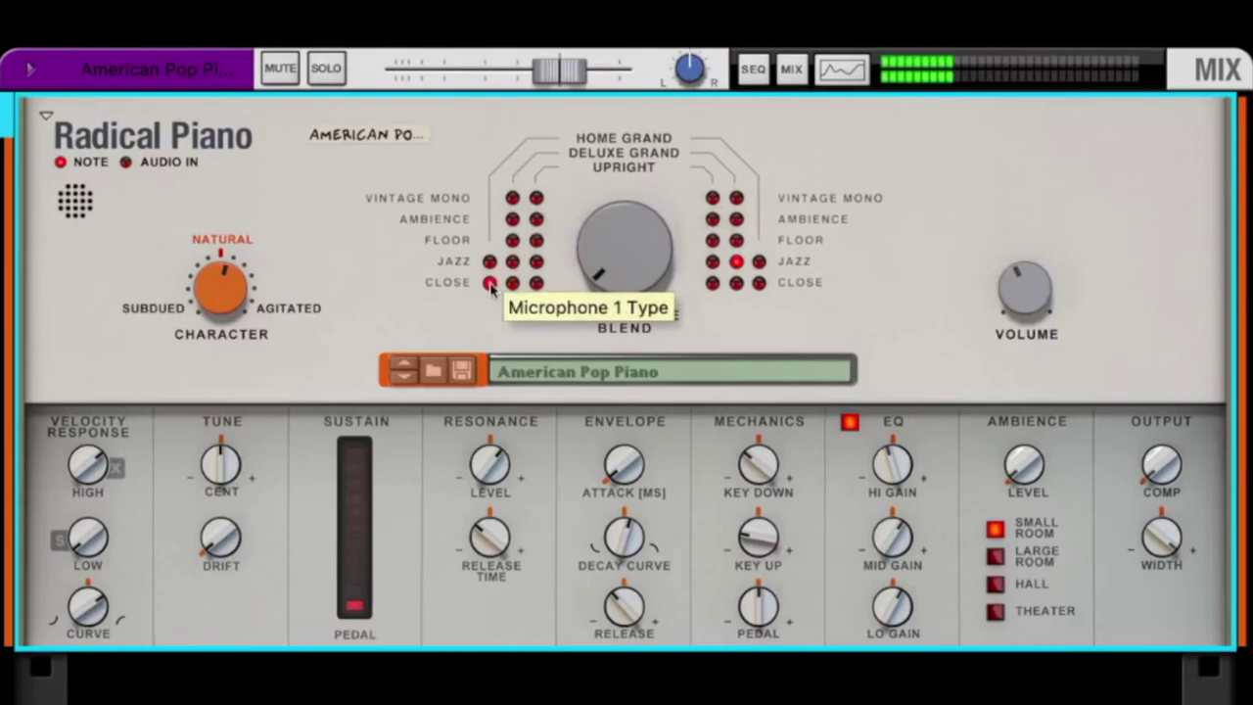
left_click(537, 262)
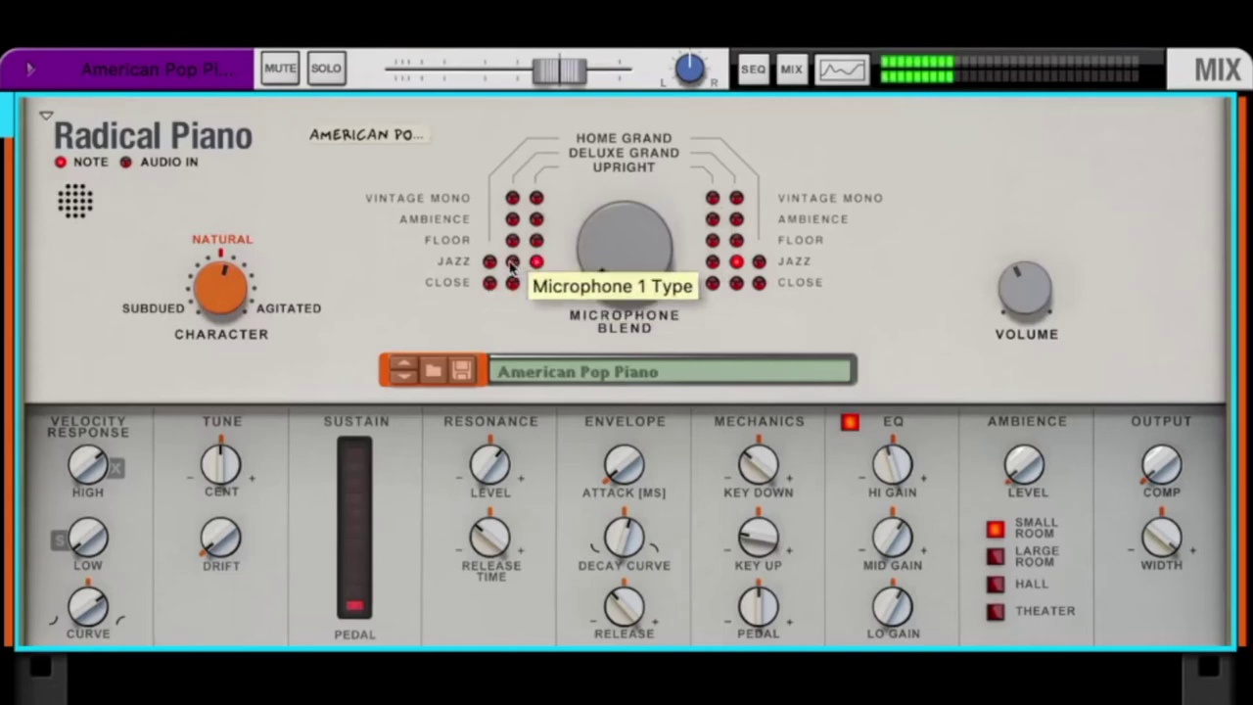
left_click(513, 263)
left_click(535, 219)
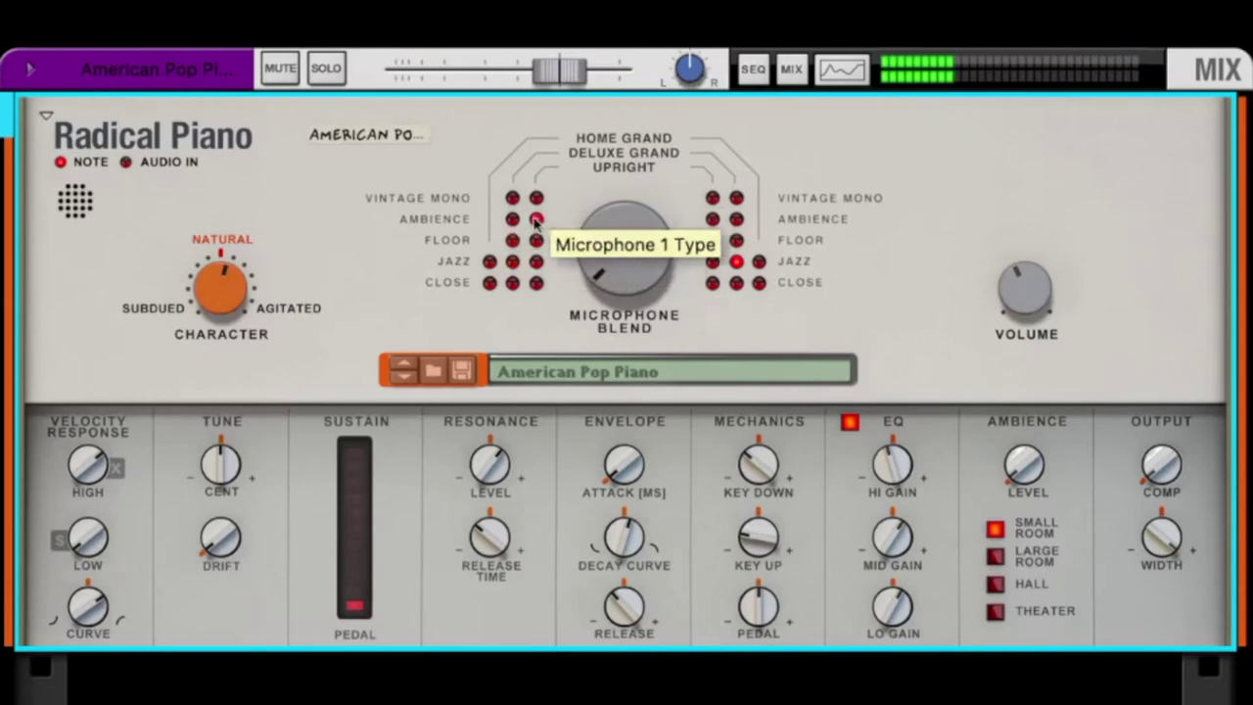
left_click(536, 200)
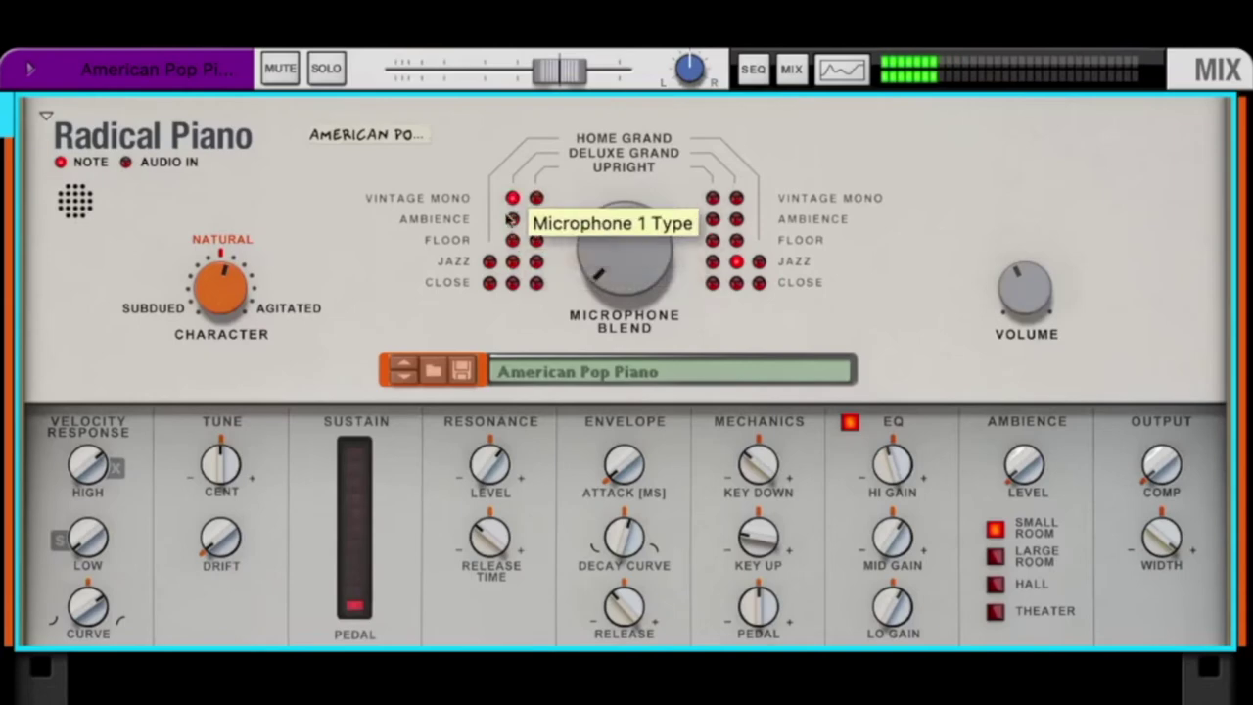
left_click(512, 282)
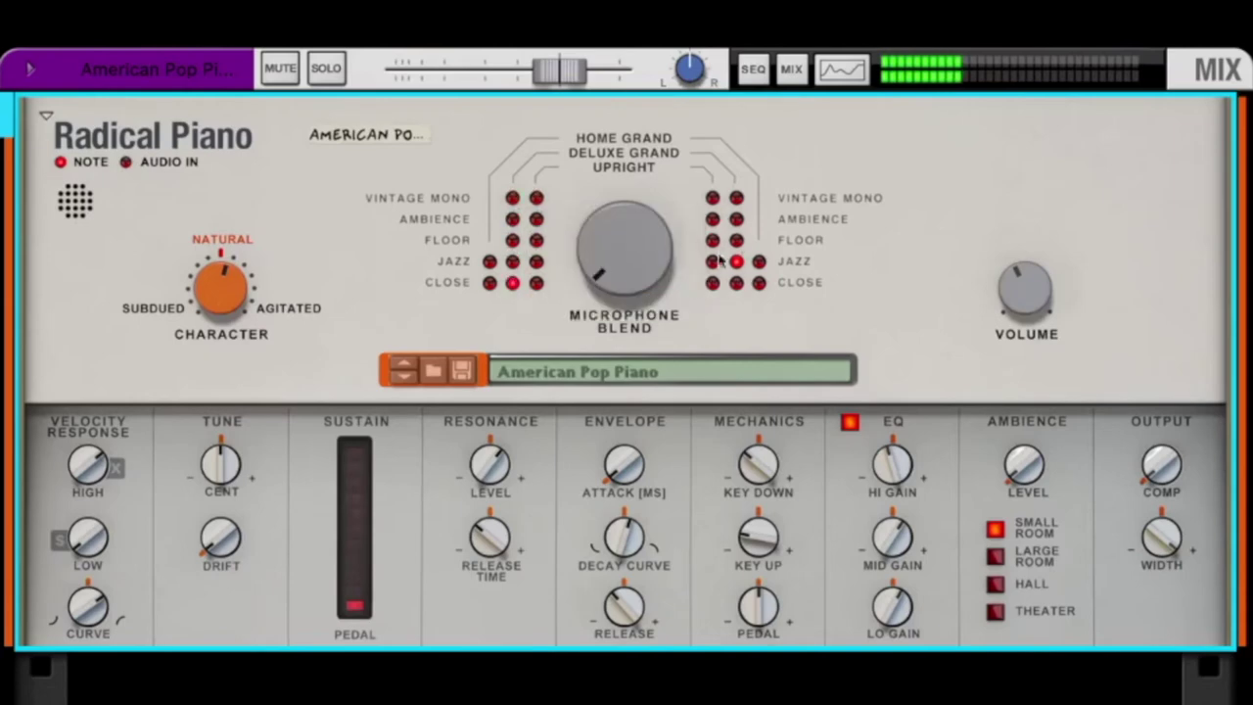
Set Mic 2 to Ambience, the microphone blend to 47% and the piano volume to 63%.
left_click(737, 220)
left_click_drag(636, 286, 636, 186)
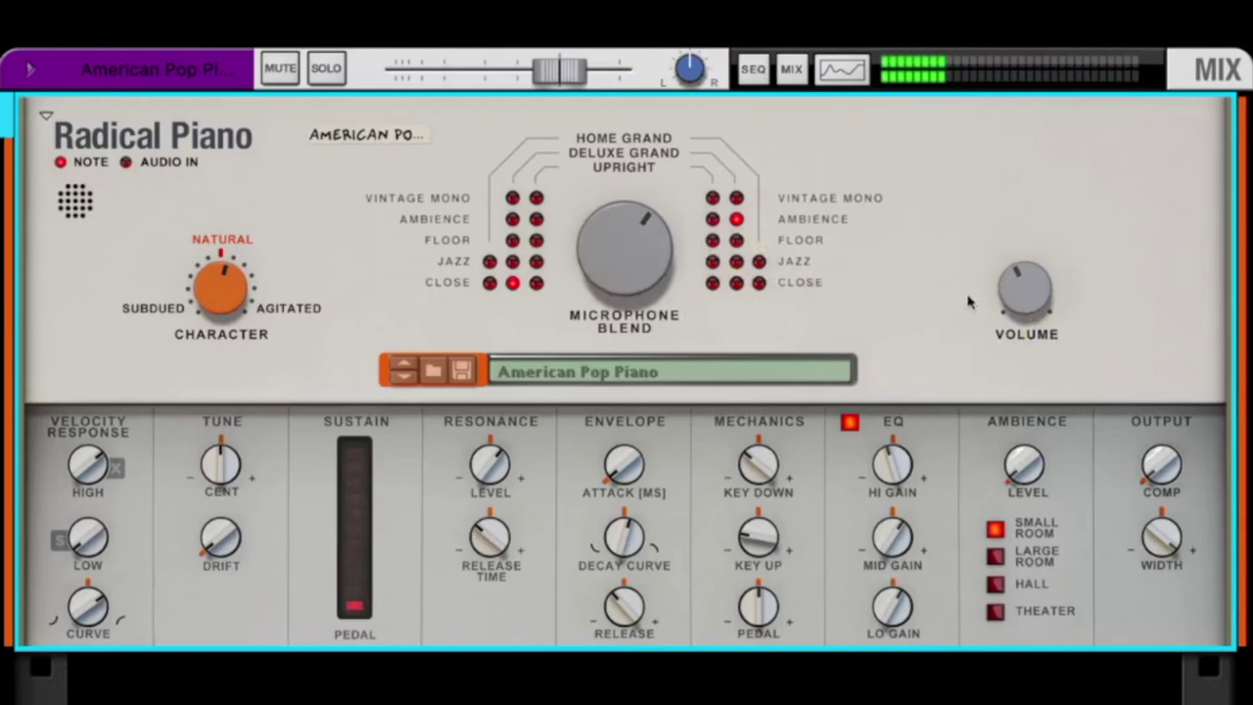
left_click_drag(1006, 294, 1006, 264)
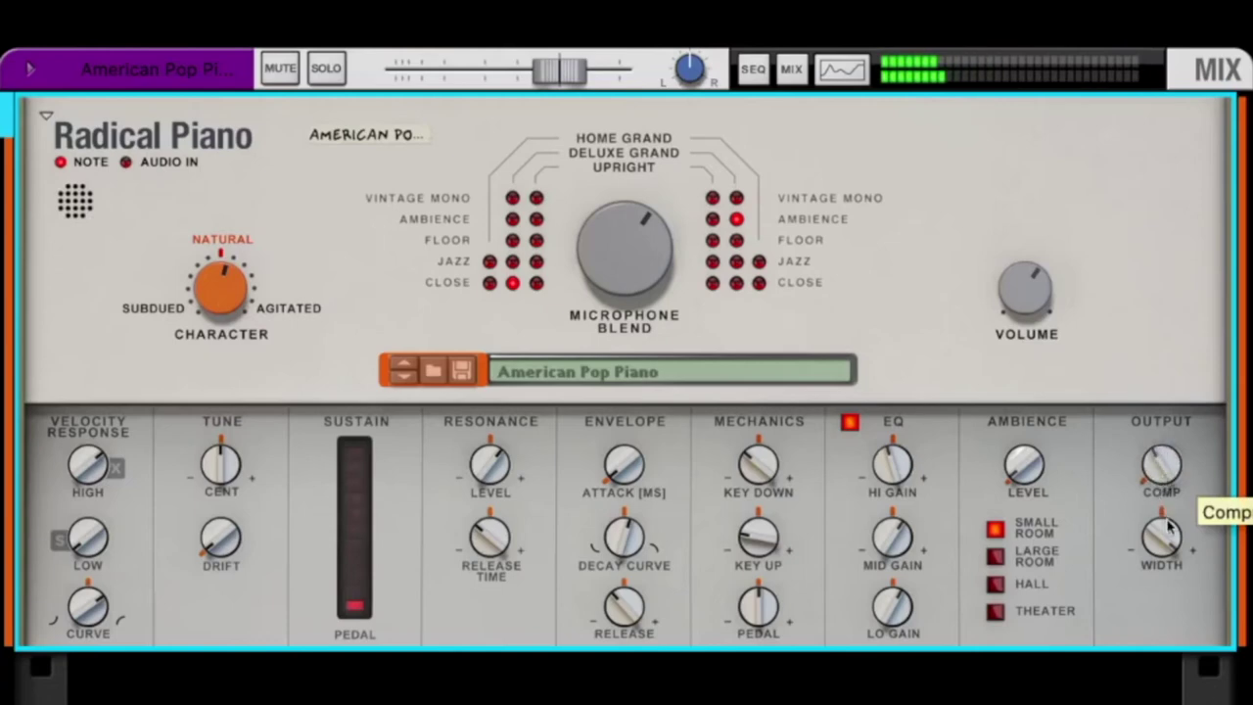
Set the ambience to Small Room at 28%, boost high EQ to 9.0 dB, cut mid and low gains.
left_click_drag(1026, 468, 1033, 414)
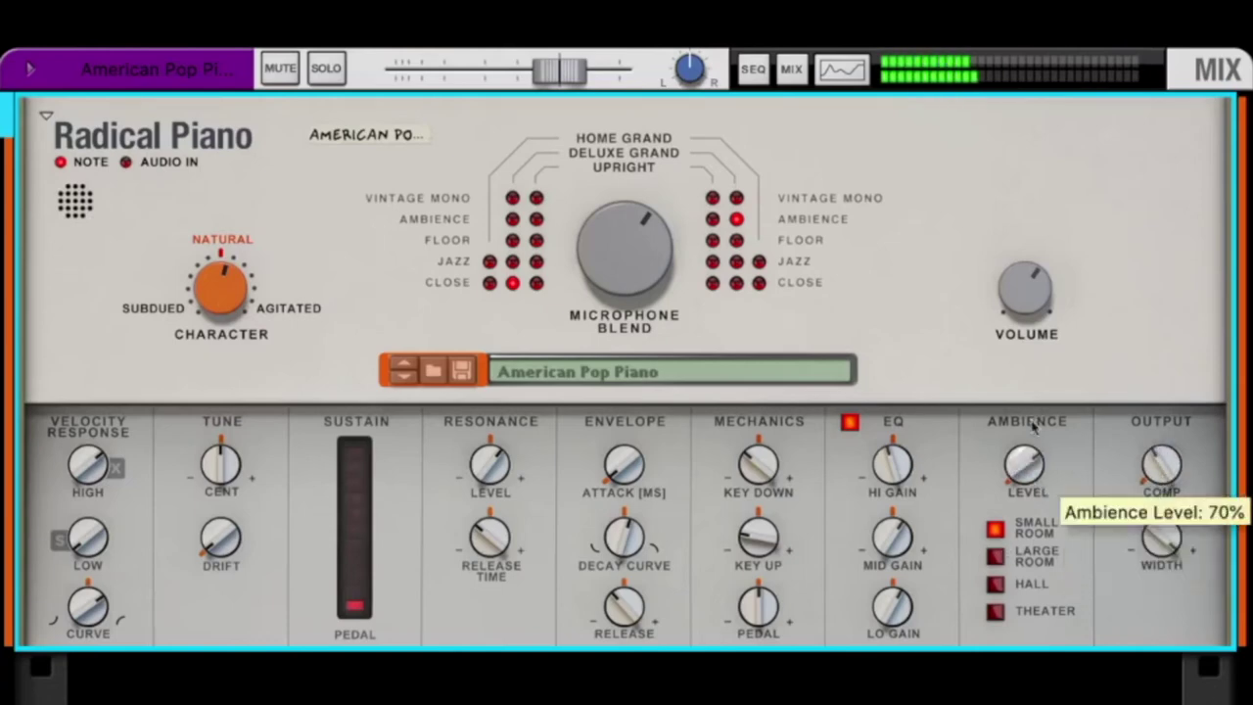
left_click(997, 585)
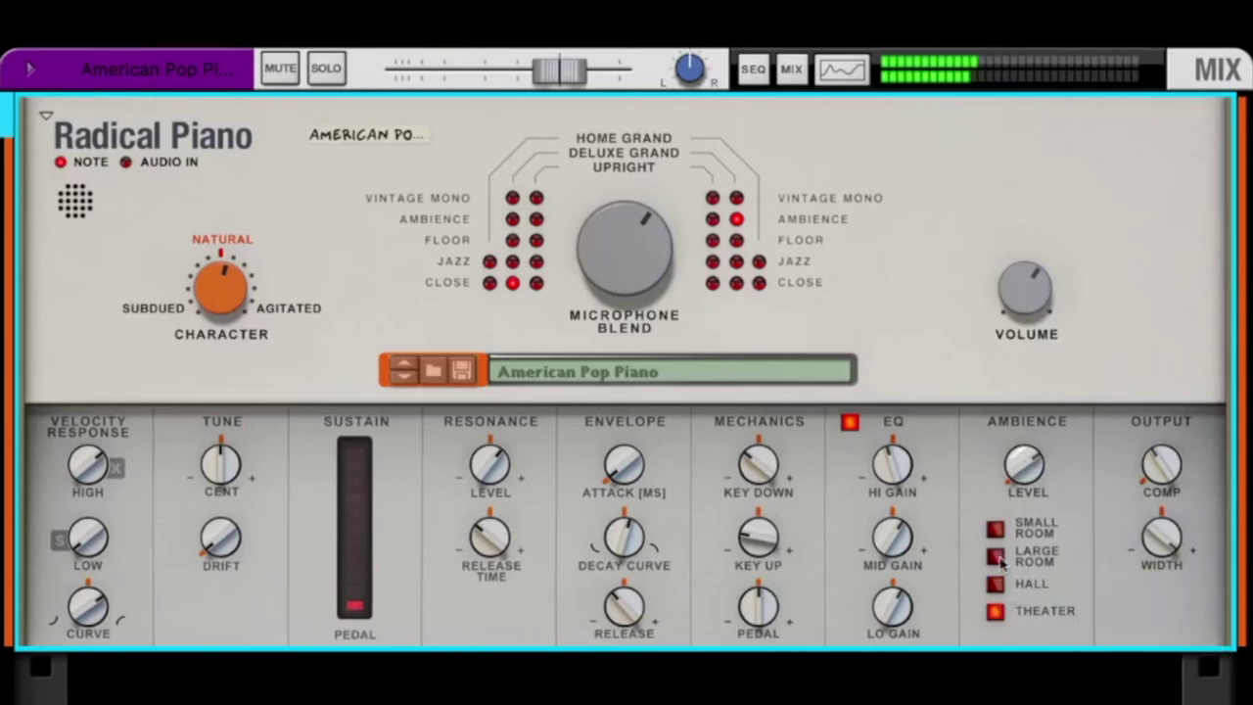
left_click(996, 529)
left_click_drag(1017, 485, 1022, 516)
left_click_drag(892, 466, 893, 431)
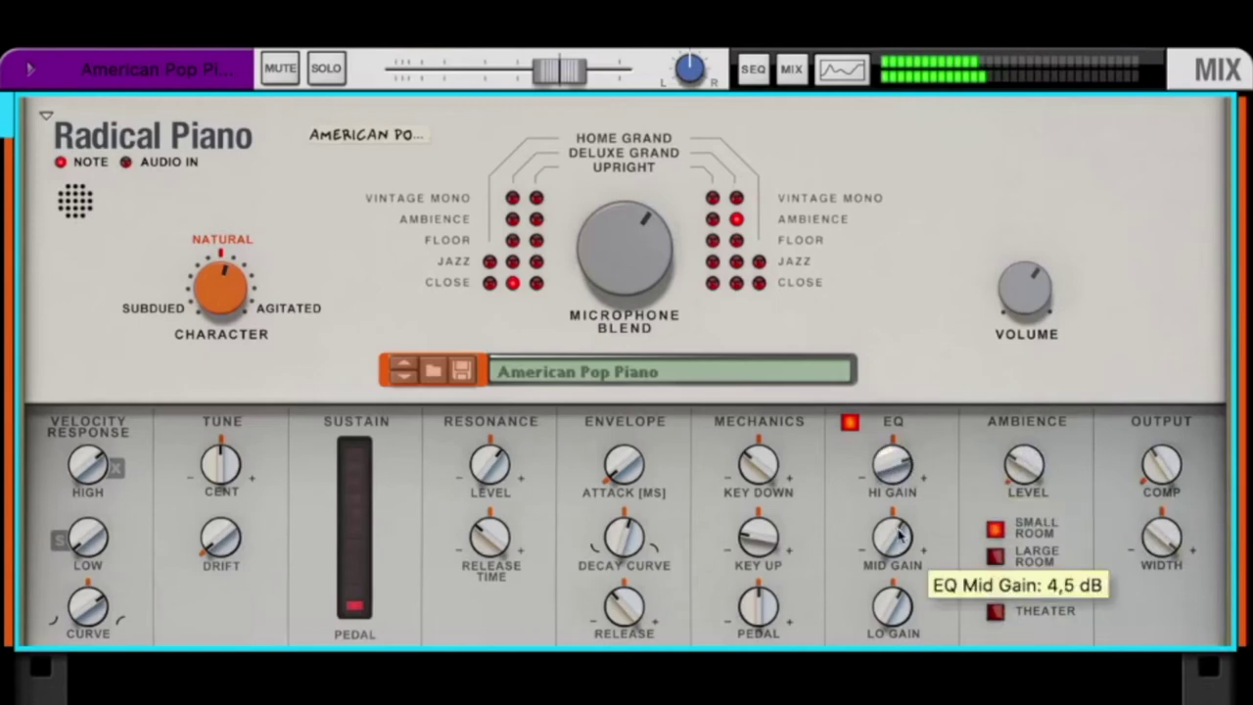
left_click_drag(899, 532, 897, 604)
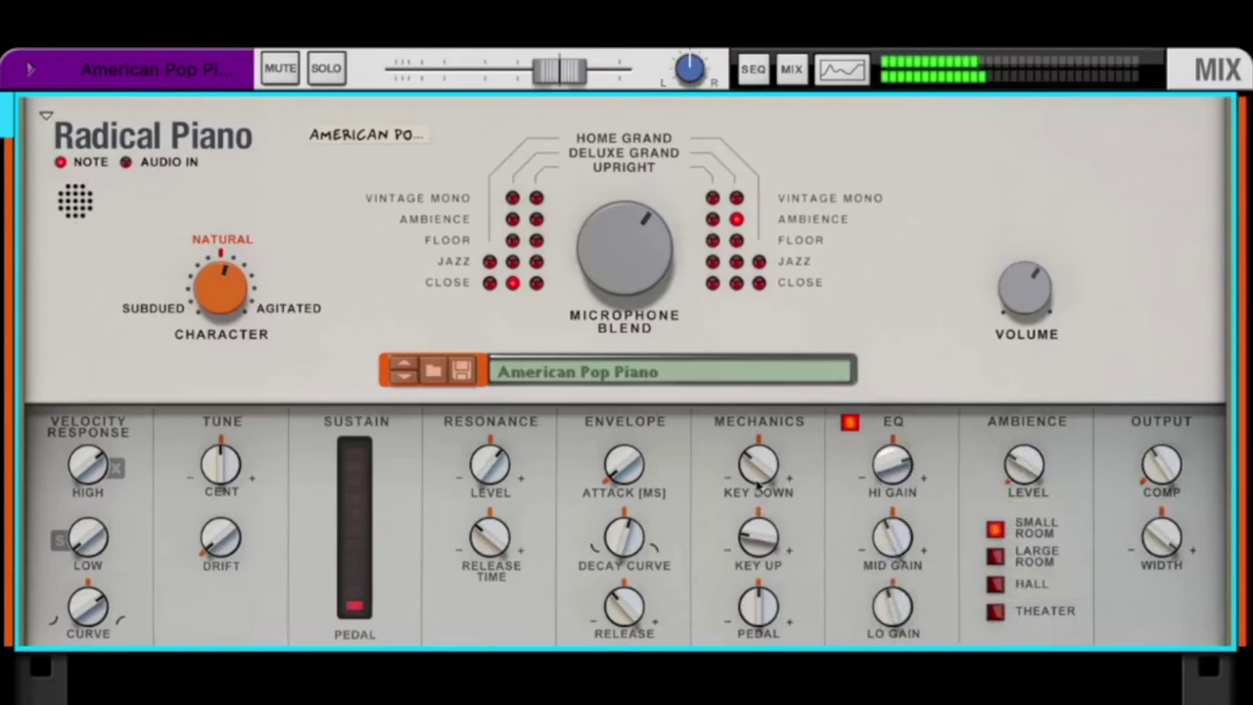
Adjust key-down mechanics and noise, set attack to 12 ms and the envelope decay curve to 31%.
mouse_move(759, 484)
left_mouse_down()
mouse_move(769, 446)
mouse_move(779, 498)
left_mouse_up()
left_click_drag(649, 486, 627, 511)
left_click_drag(623, 537, 605, 413)
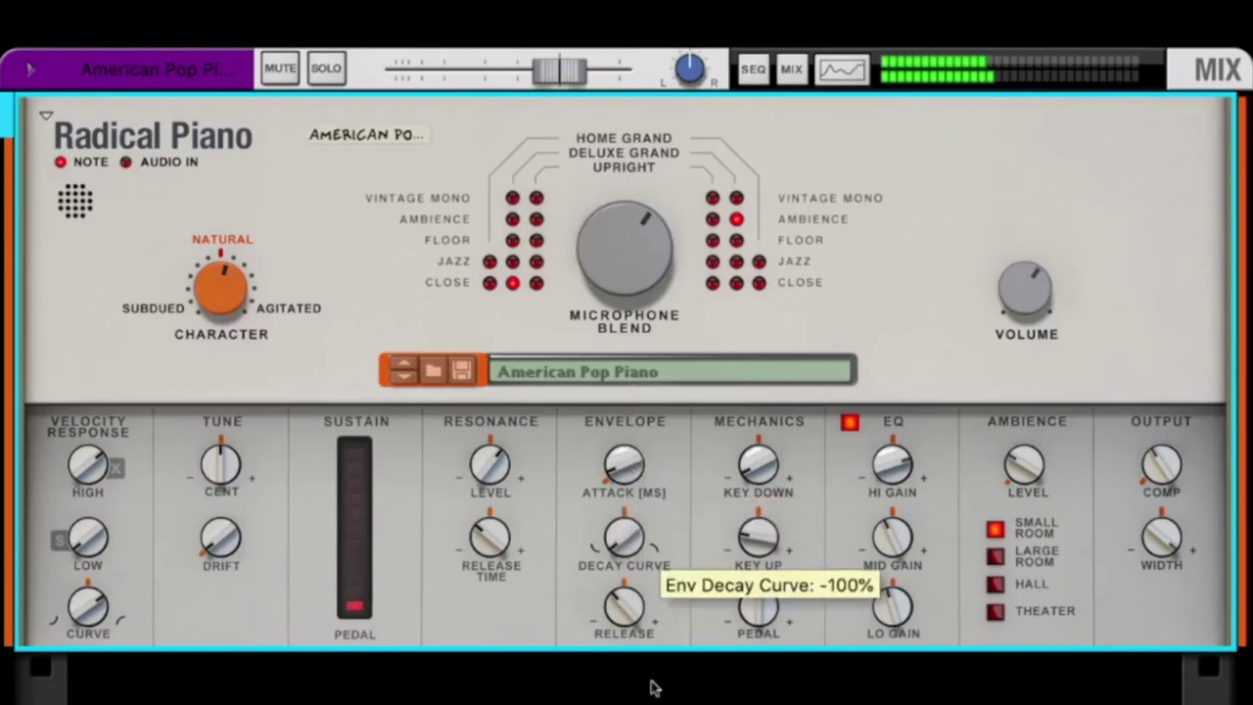
left_click_drag(653, 688, 480, 475)
Adjust the sustain pedal level and set the velocity response curve to 78%.
left_click_drag(366, 526, 358, 562)
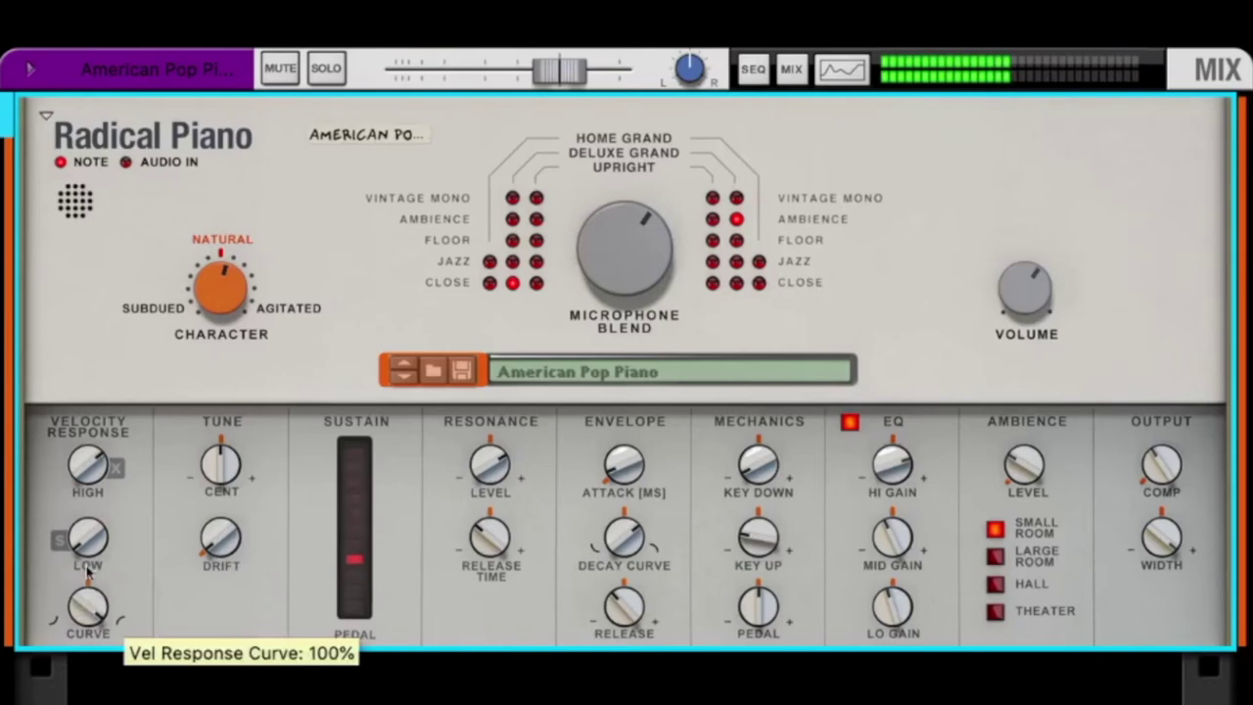
left_click_drag(88, 607, 104, 556)
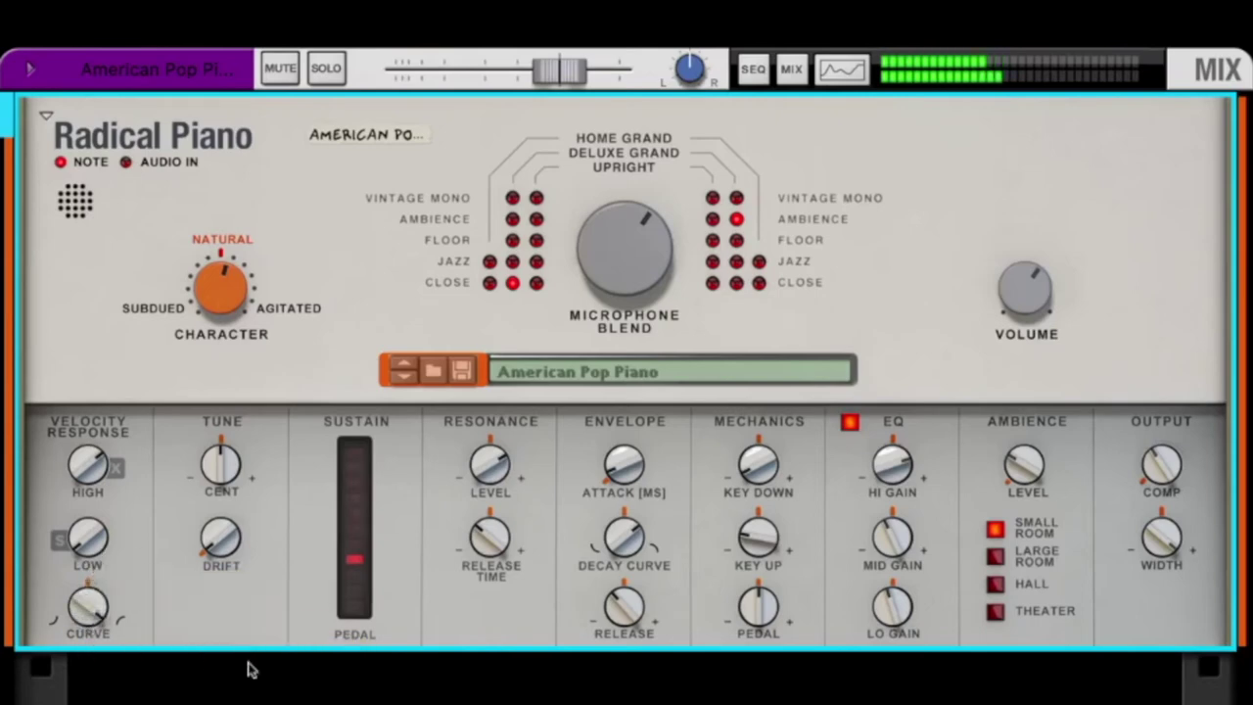
left_click_drag(88, 599, 90, 615)
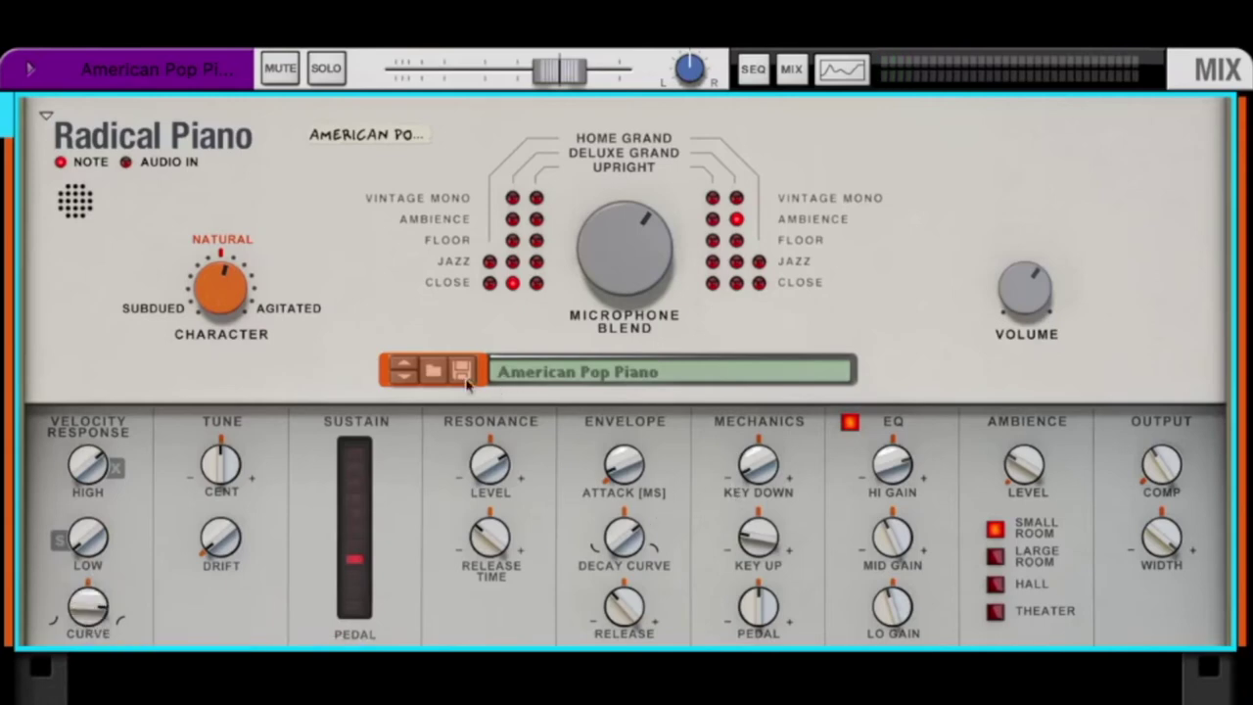
Advance the Radical Piano two patches, past Atlantic Records Stereo Upright to the gospel piano.
left_click(405, 381)
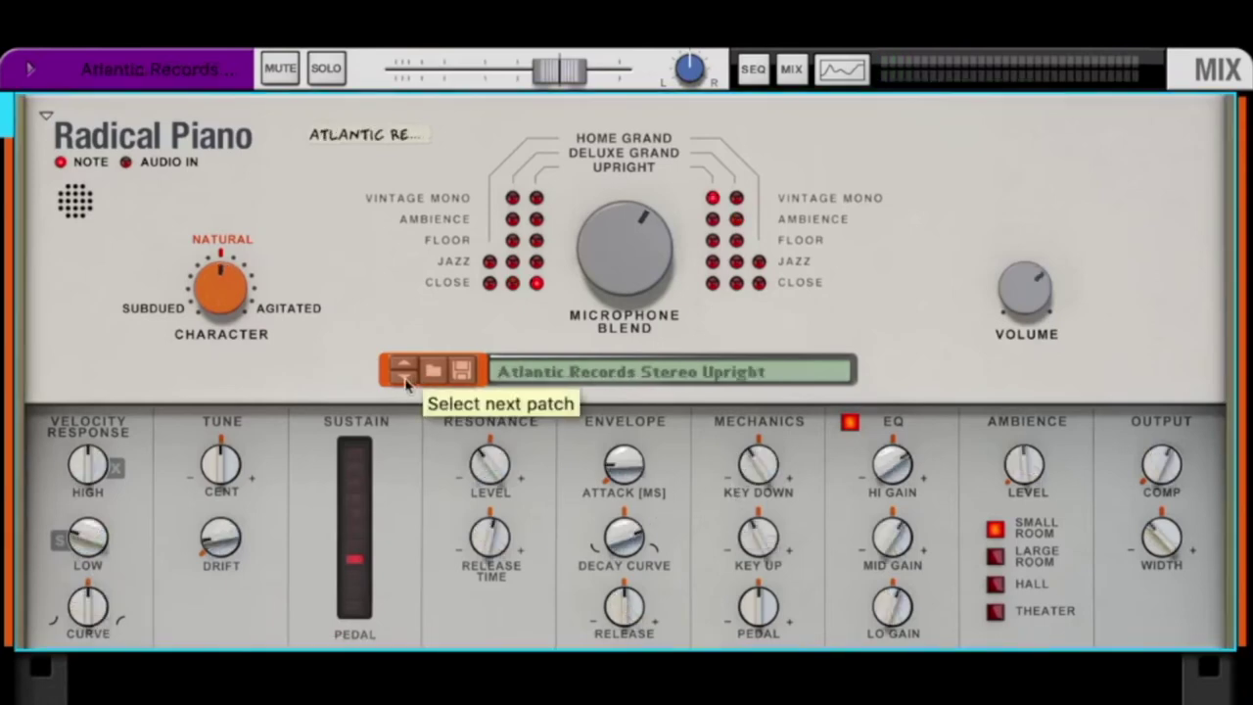
left_click(405, 381)
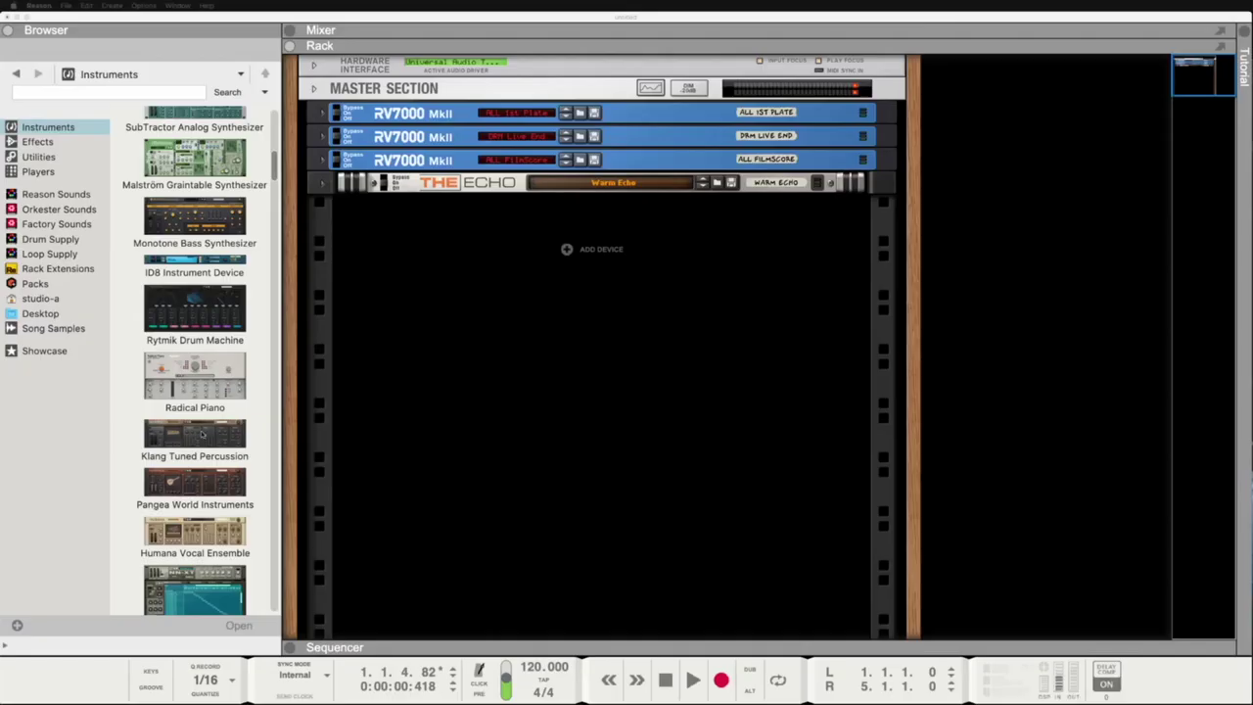
Drag Klang Tuned Percussion into the rack below The Echo, loading Circle Bells Natural.
left_click_drag(201, 432, 490, 402)
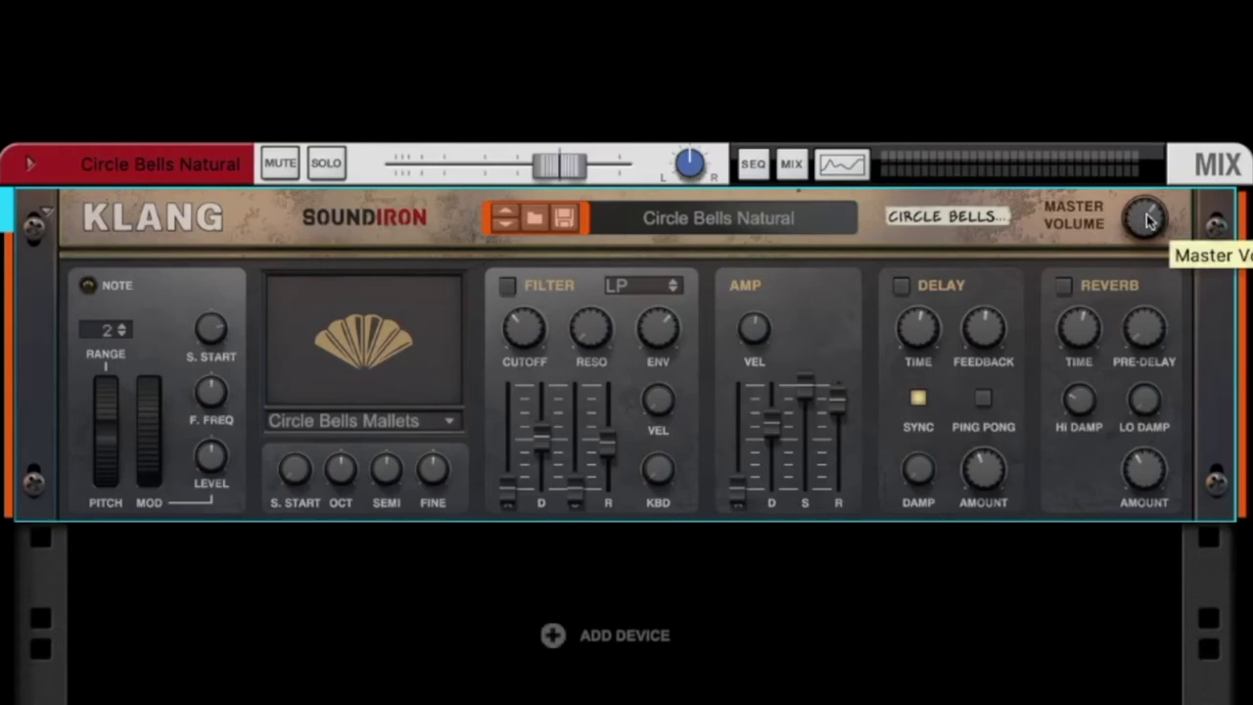
Select Klang and audition the Kalimba Natural, Music Box Dream and Noah Bells Ambience patches.
left_click(1149, 221)
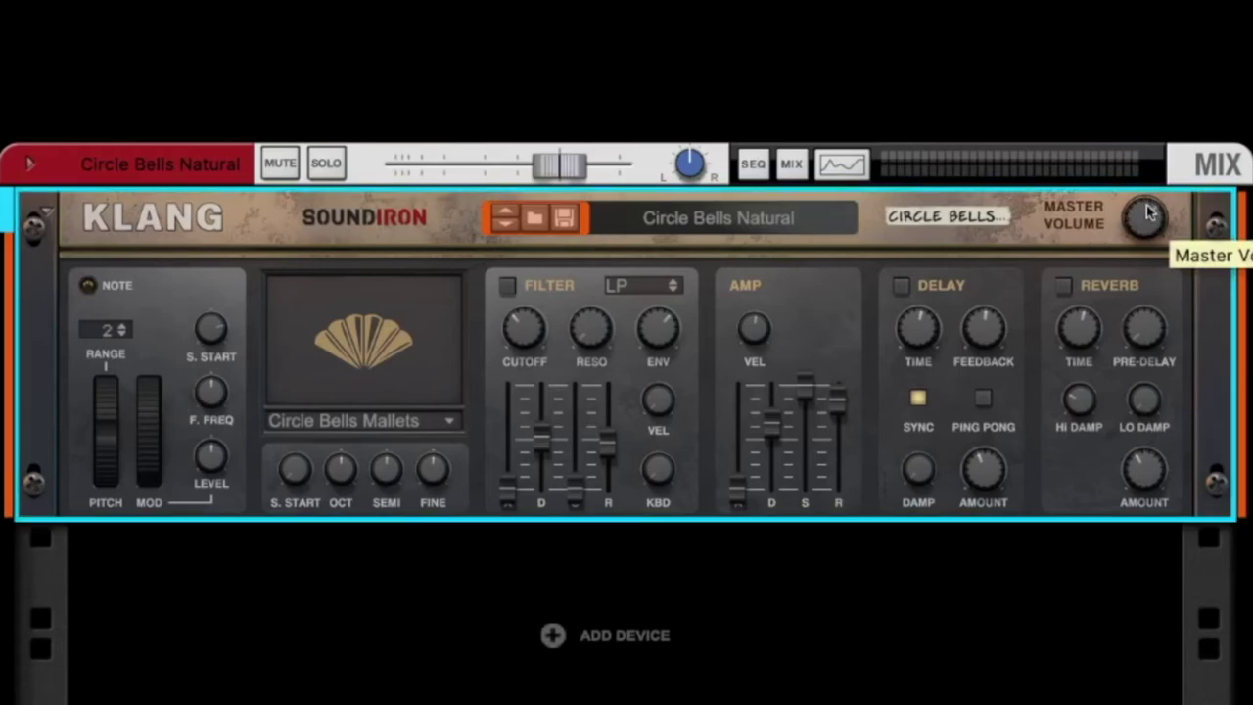
left_click(720, 227)
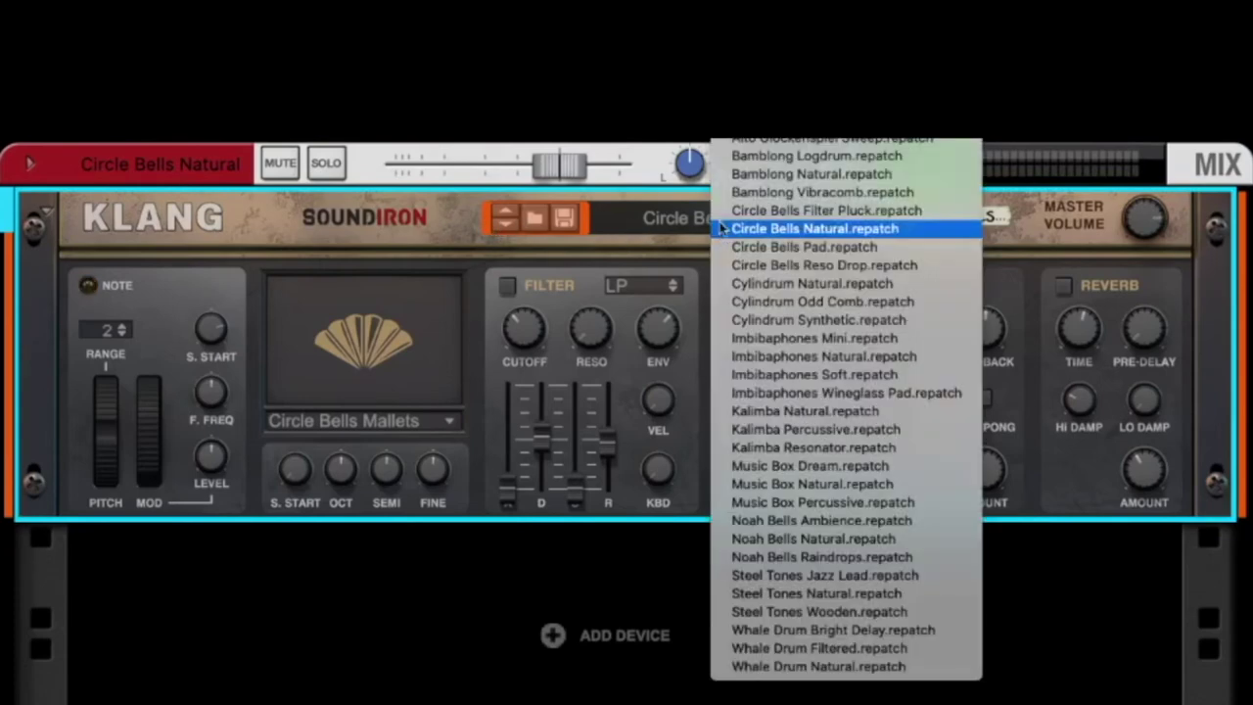
left_click(856, 412)
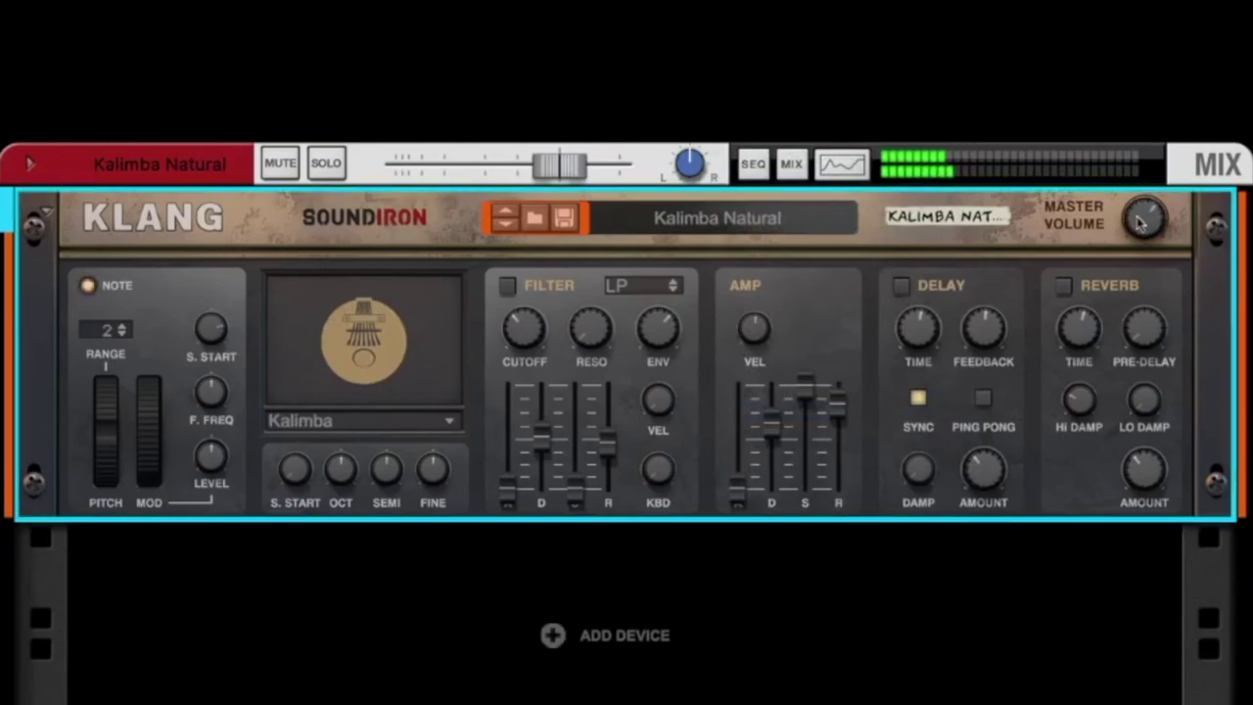
left_click(774, 217)
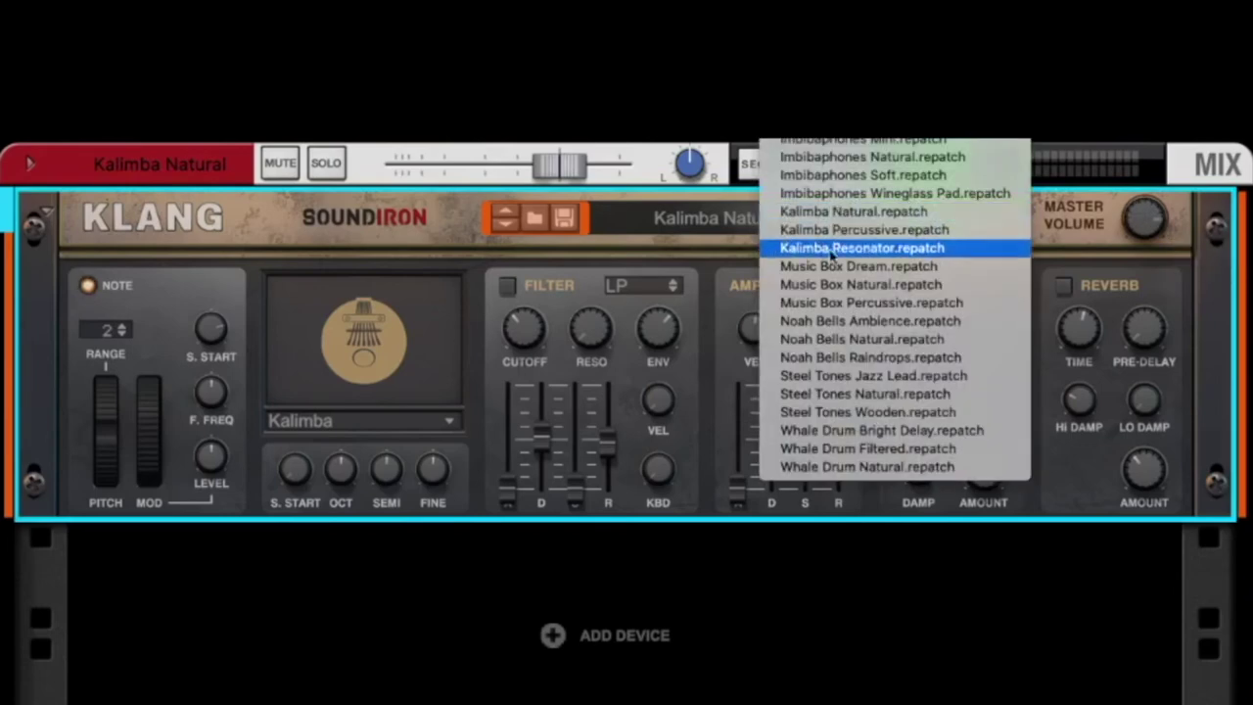
left_click(841, 265)
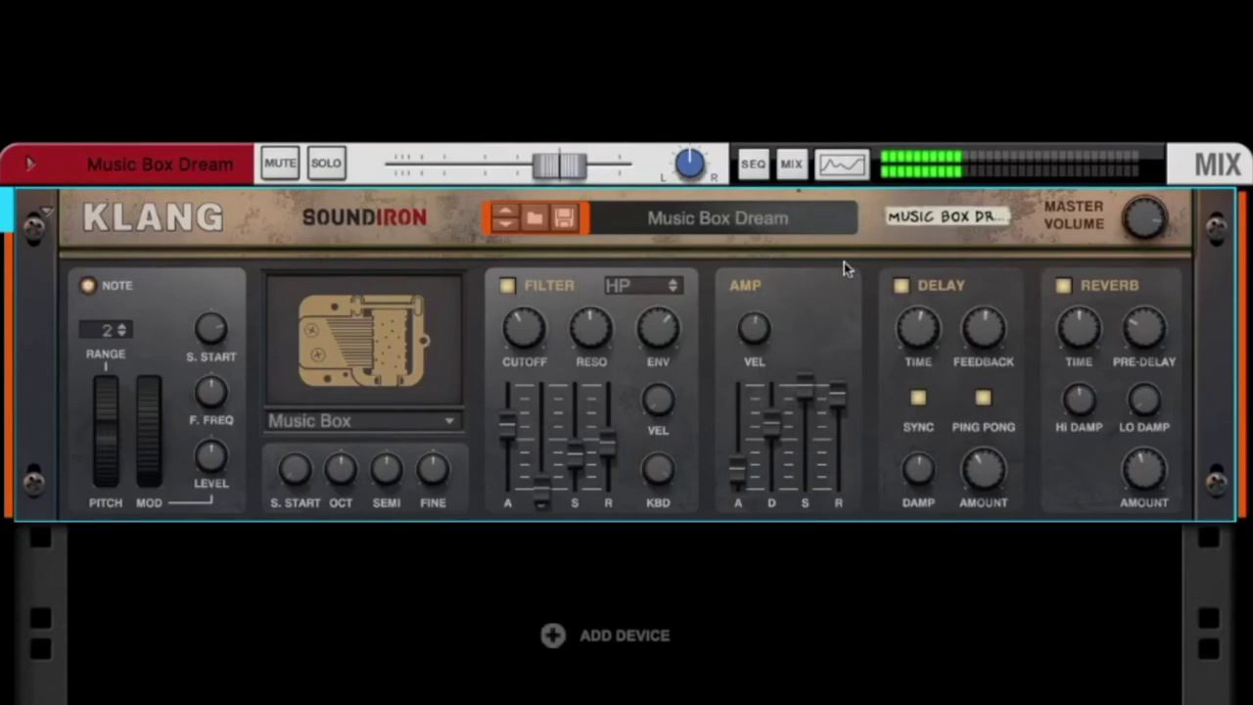
left_click(648, 224)
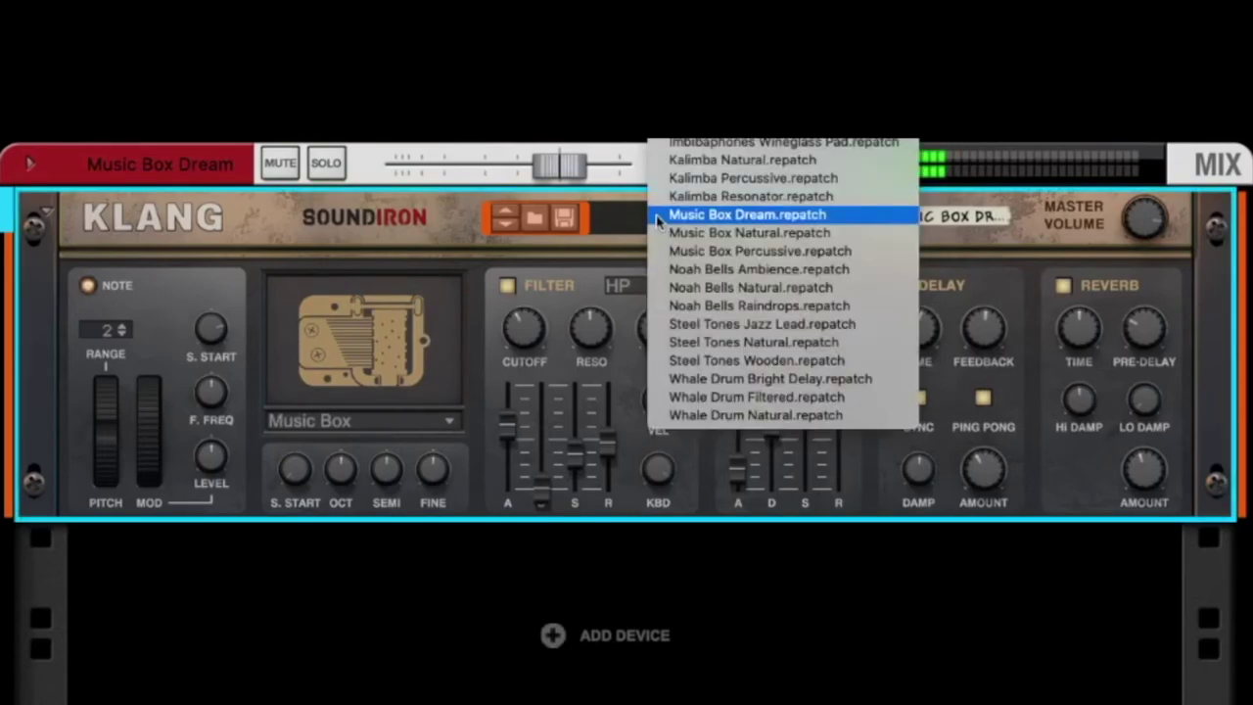
left_click(771, 271)
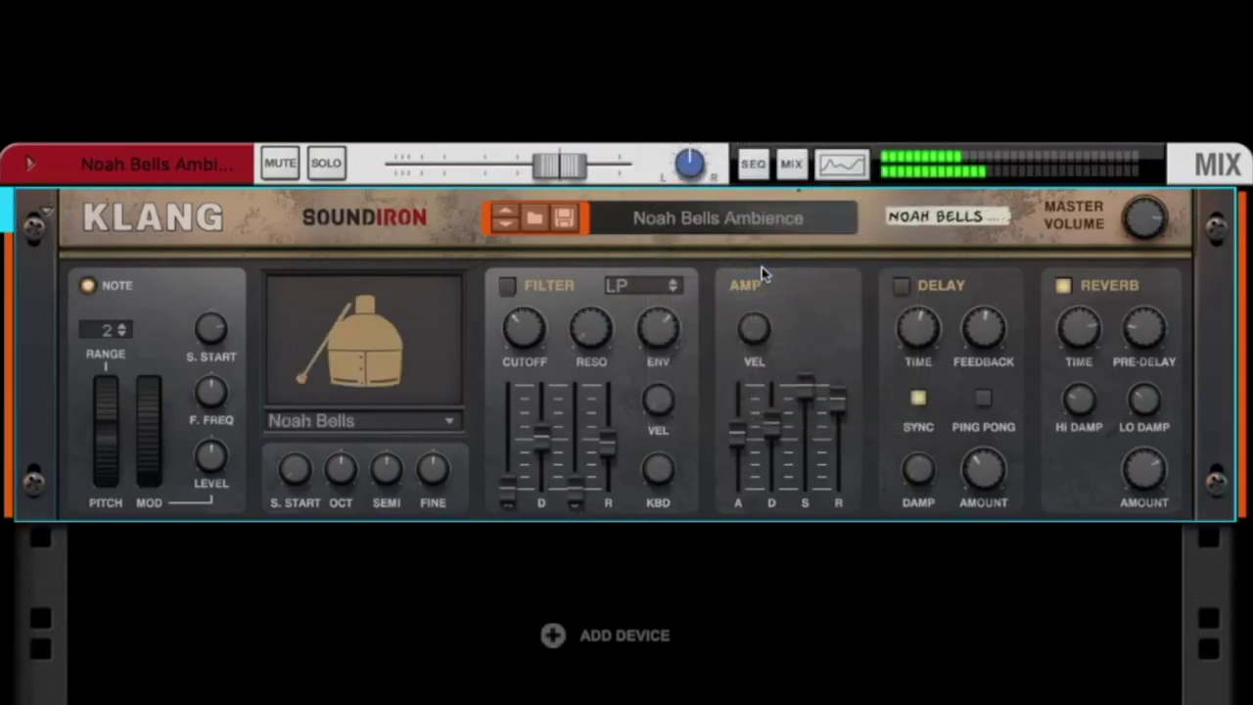
Audition Steel Tones Jazz Lead and Whale Drum Bright Delay, then load Alto Glockenspiel Natural.
left_click(753, 235)
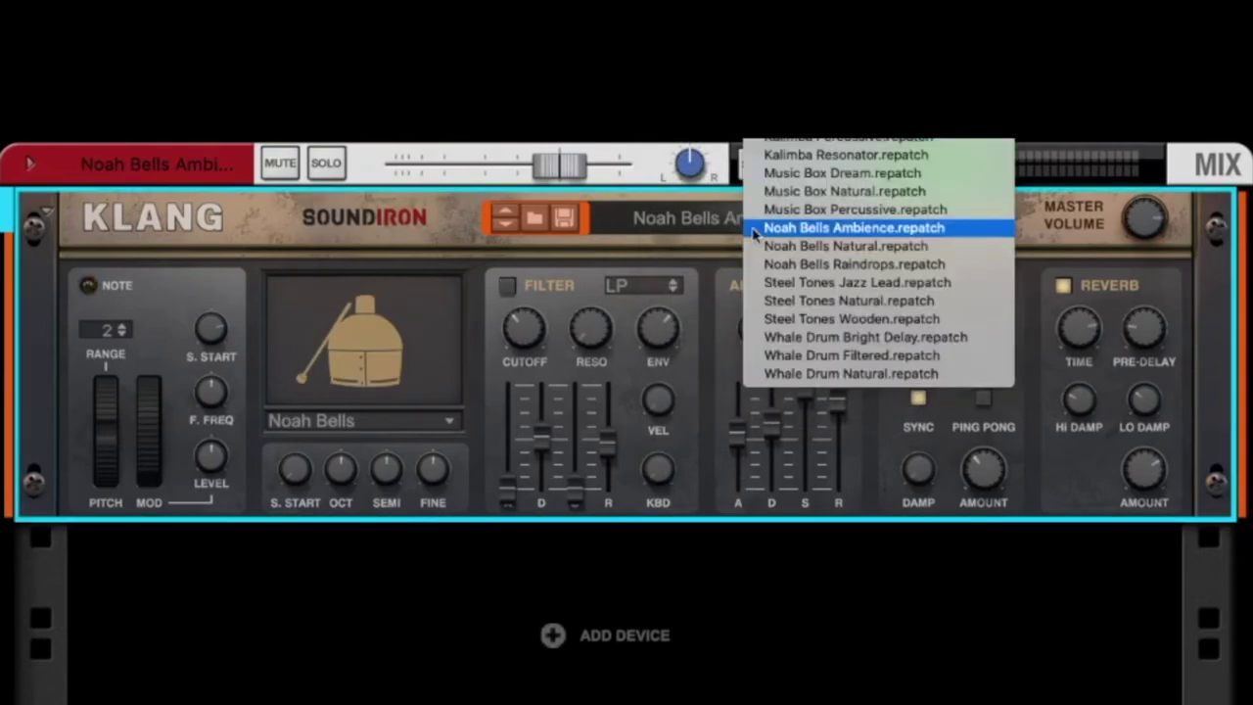
left_click(798, 286)
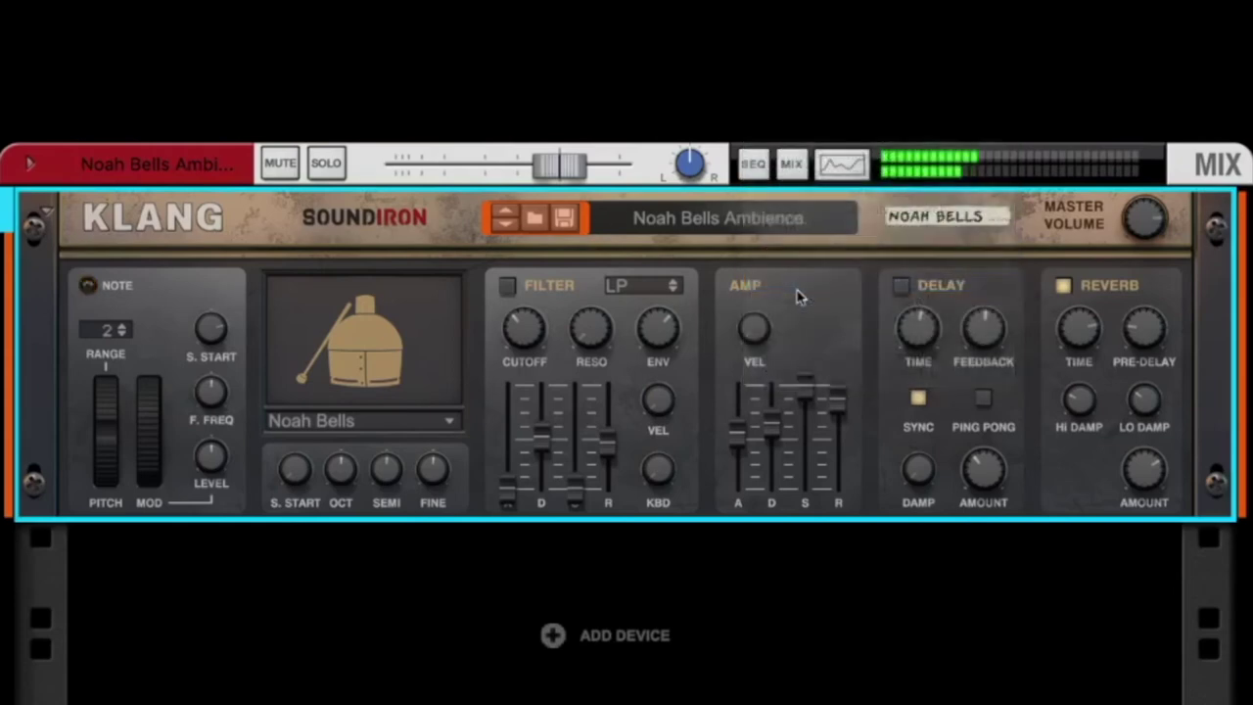
left_click(754, 217)
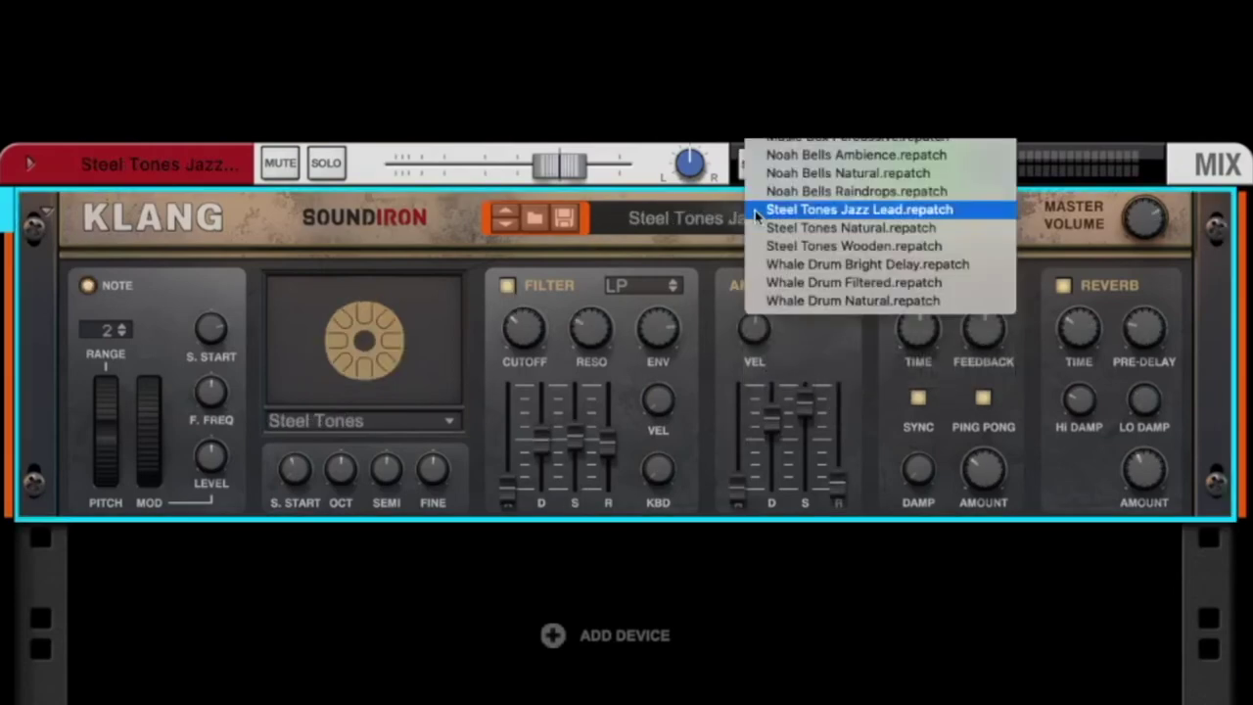
left_click(807, 270)
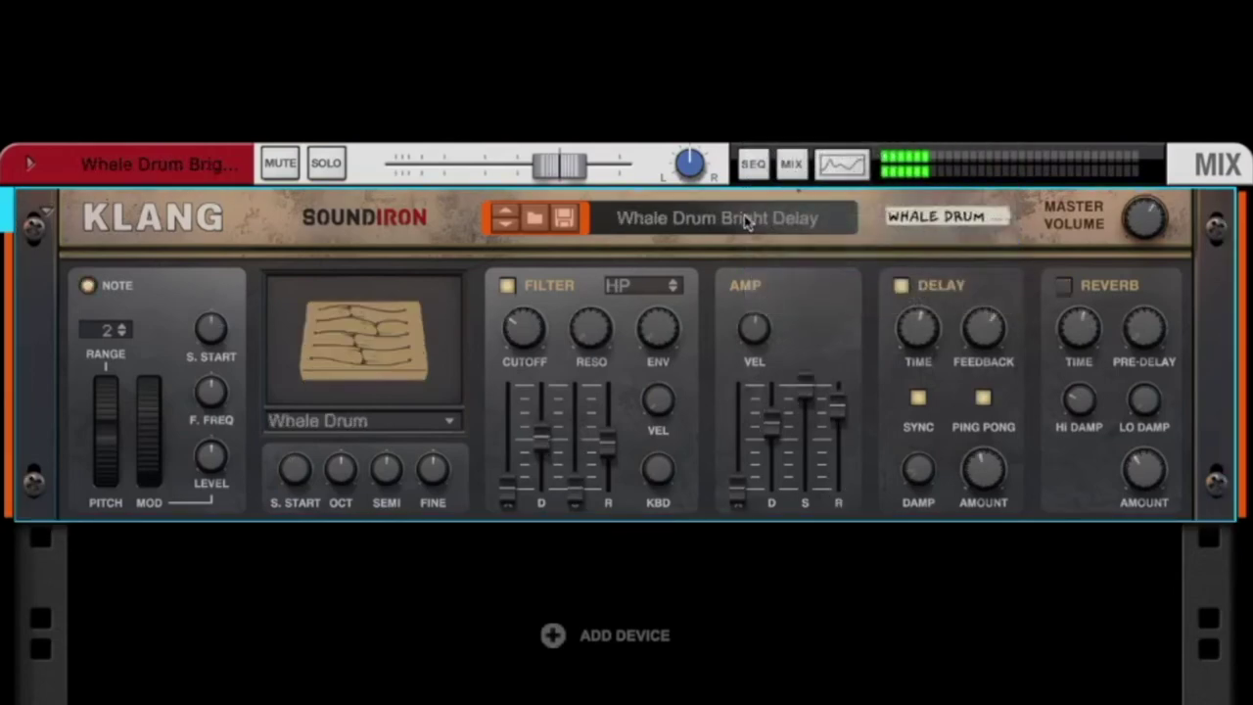
left_click(747, 220)
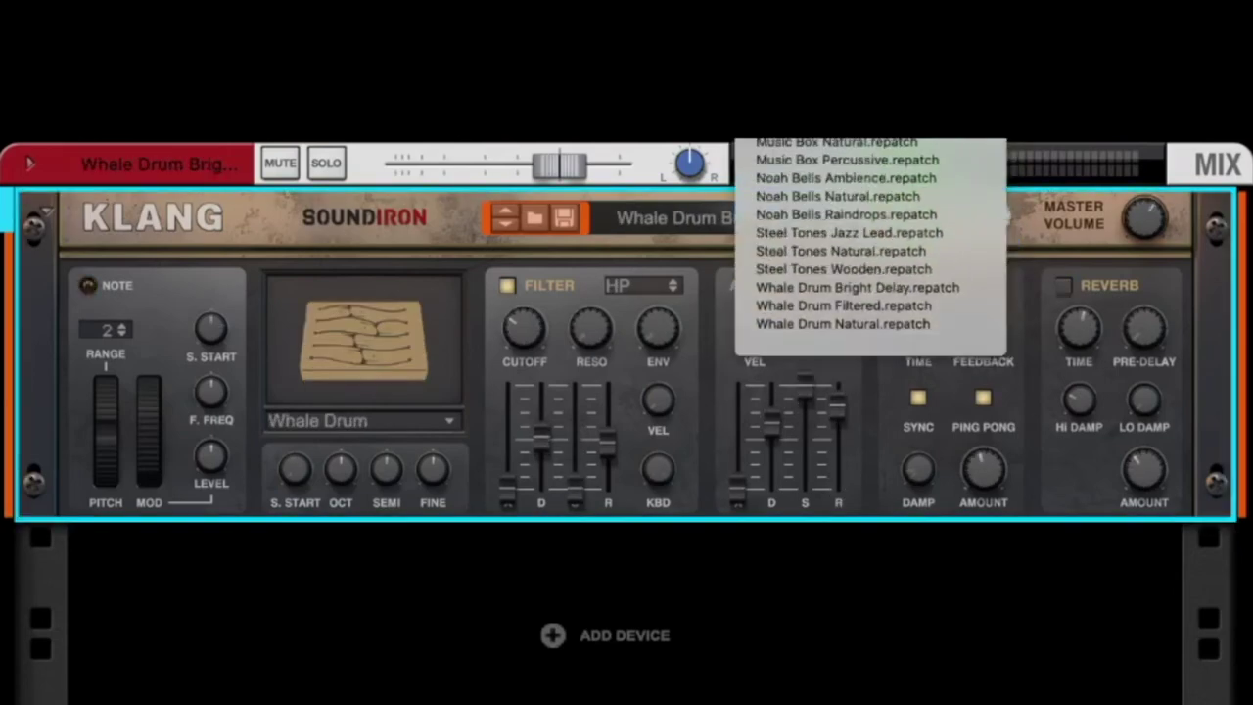
scroll(871, 244, "up", 1)
left_click(833, 186)
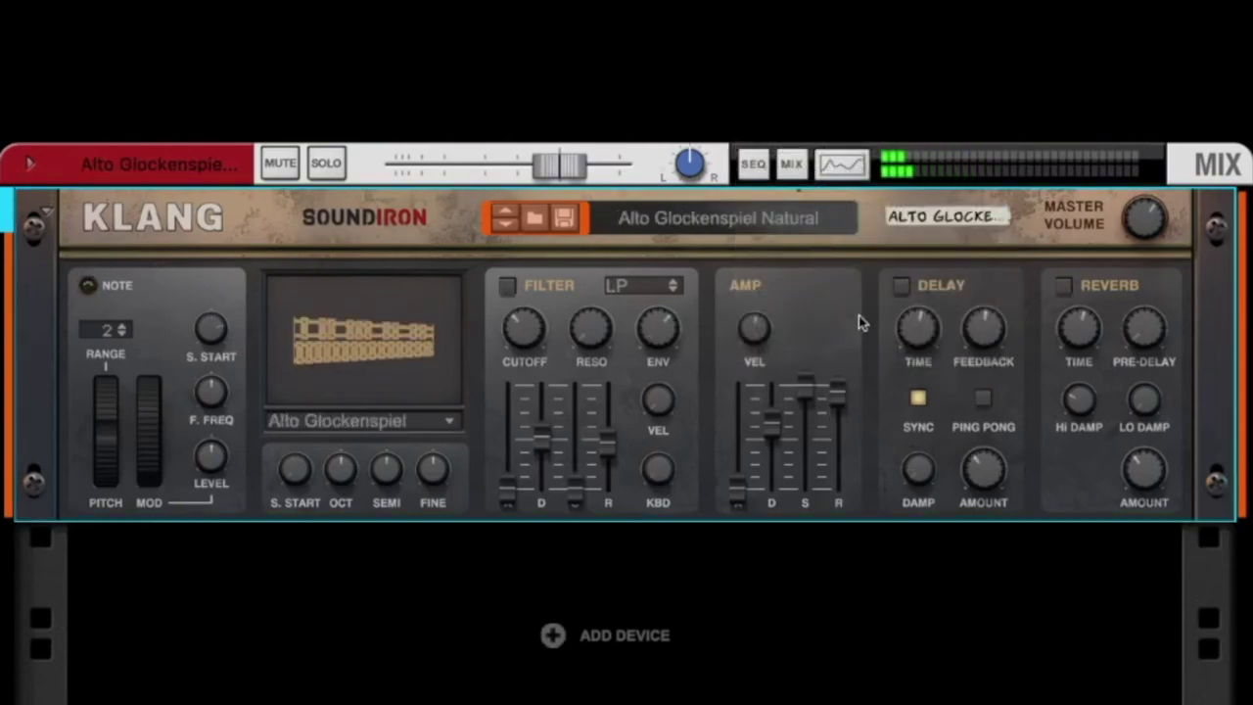
Switch Klang's instrument sample to Kalimba and turn on the filter, sweeping its cutoff.
left_click(382, 419)
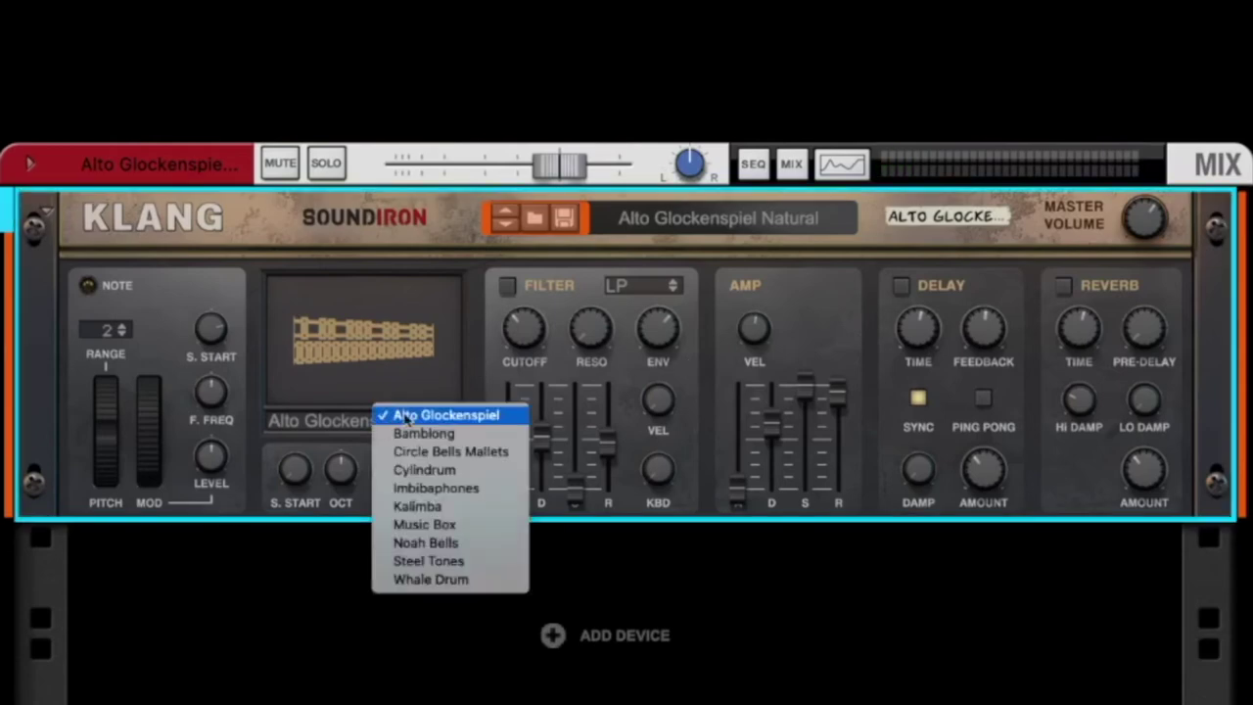
left_click(421, 506)
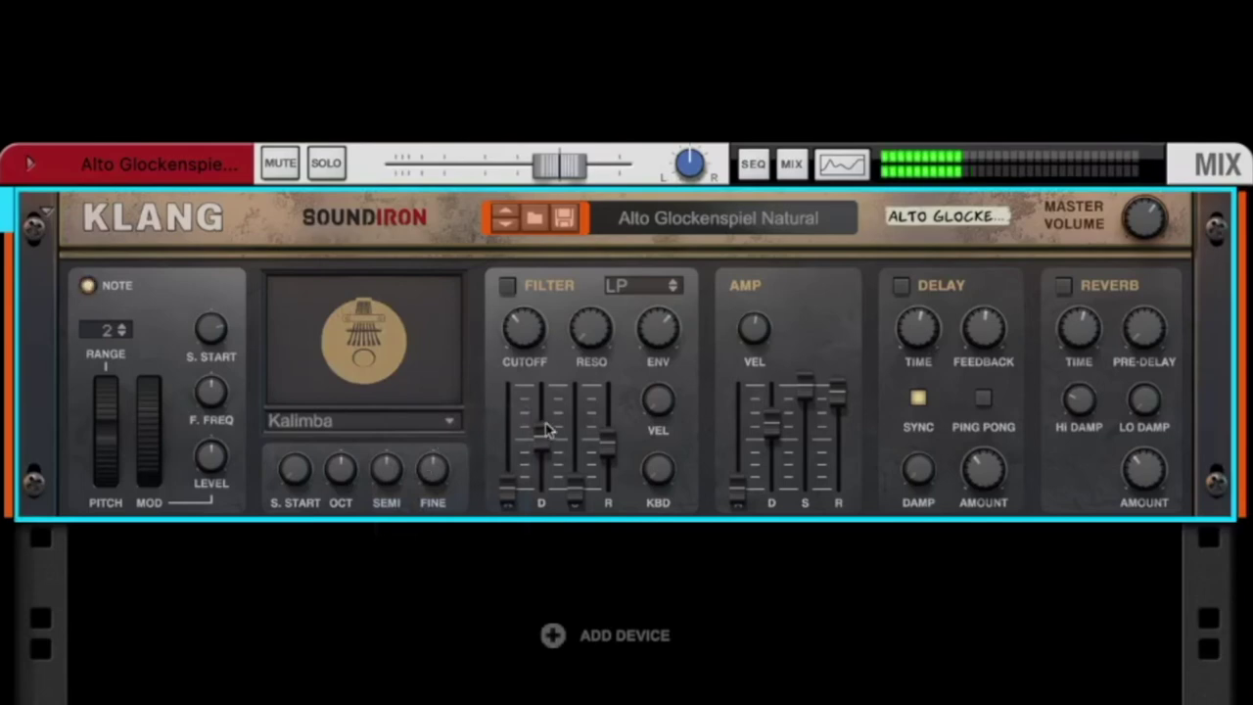
left_click(507, 285)
mouse_move(523, 329)
left_mouse_down()
mouse_move(524, 364)
mouse_move(536, 245)
mouse_move(534, 353)
mouse_move(523, 312)
left_mouse_up()
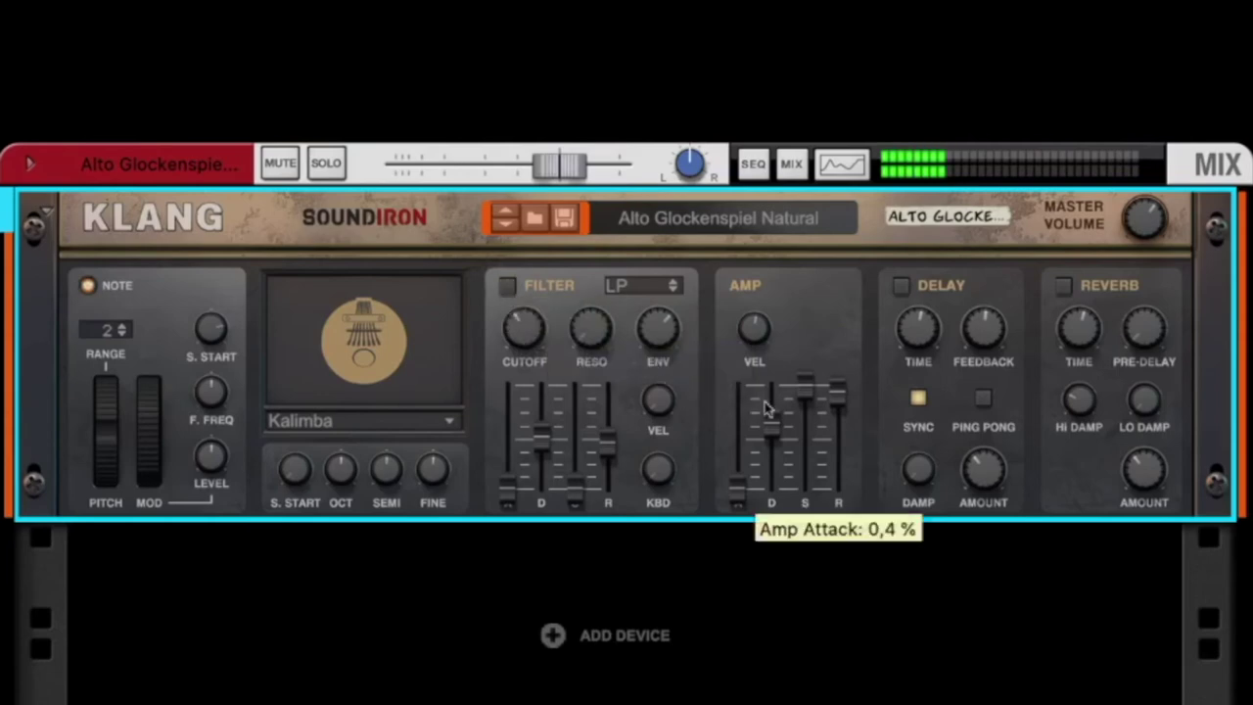
Reshape the amp envelope, with release near 29.2% and sustain pushed up to about 96.8%.
left_click_drag(833, 397, 831, 467)
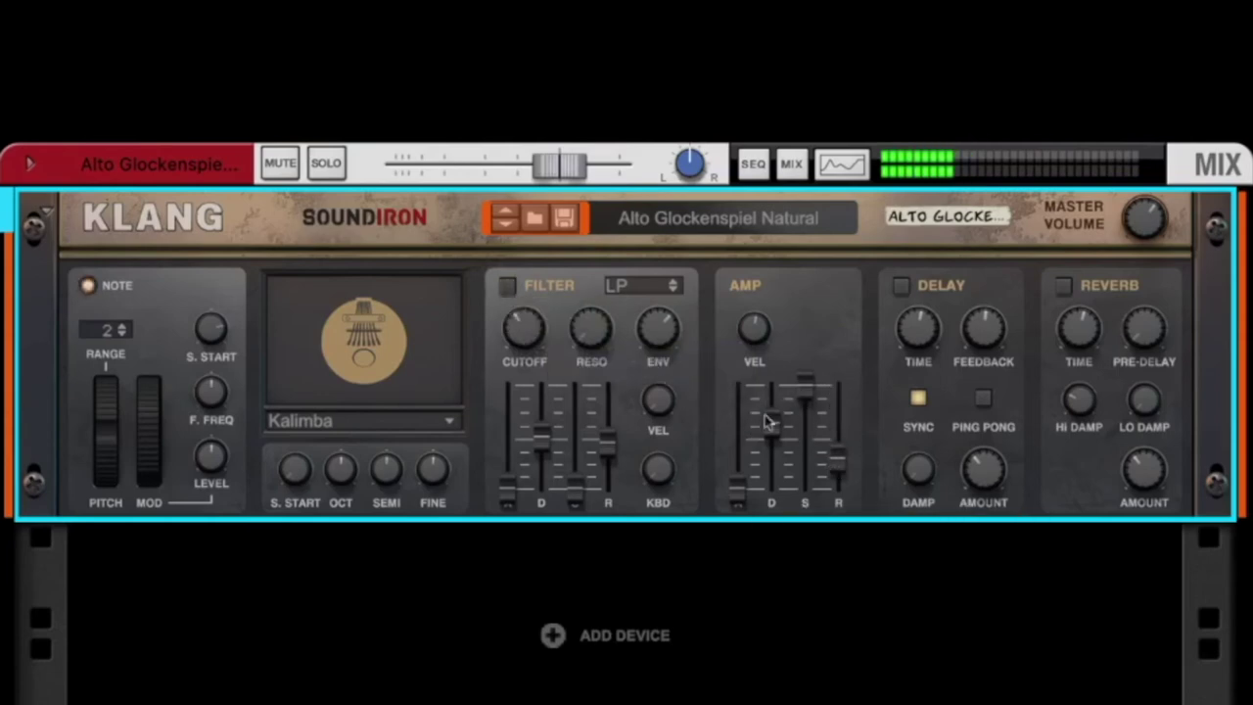
left_click_drag(816, 392, 810, 512)
mouse_move(764, 420)
left_mouse_down()
mouse_move(773, 462)
mouse_move(774, 428)
left_mouse_up()
left_click_drag(805, 486, 819, 386)
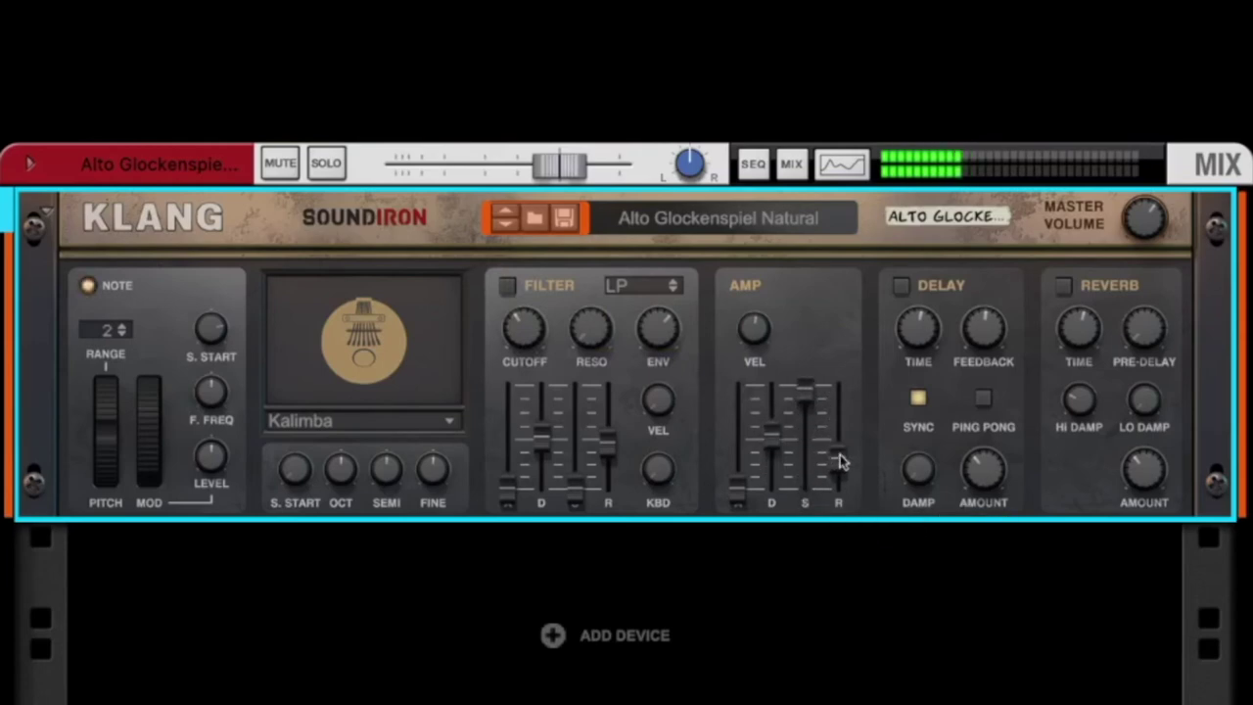
left_click_drag(838, 457, 841, 412)
Enable reverb with a longer time, and enable delay with its amount raised to 47.7%.
left_click(1063, 285)
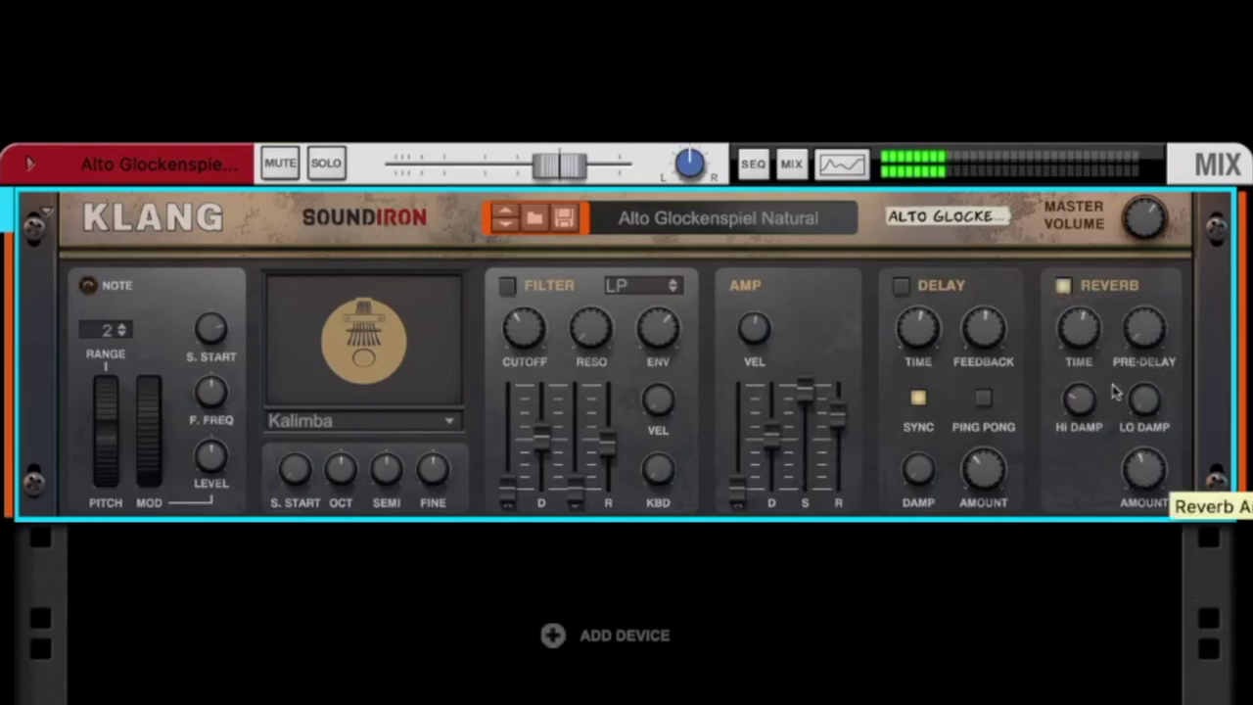
left_click_drag(1086, 330, 1086, 309)
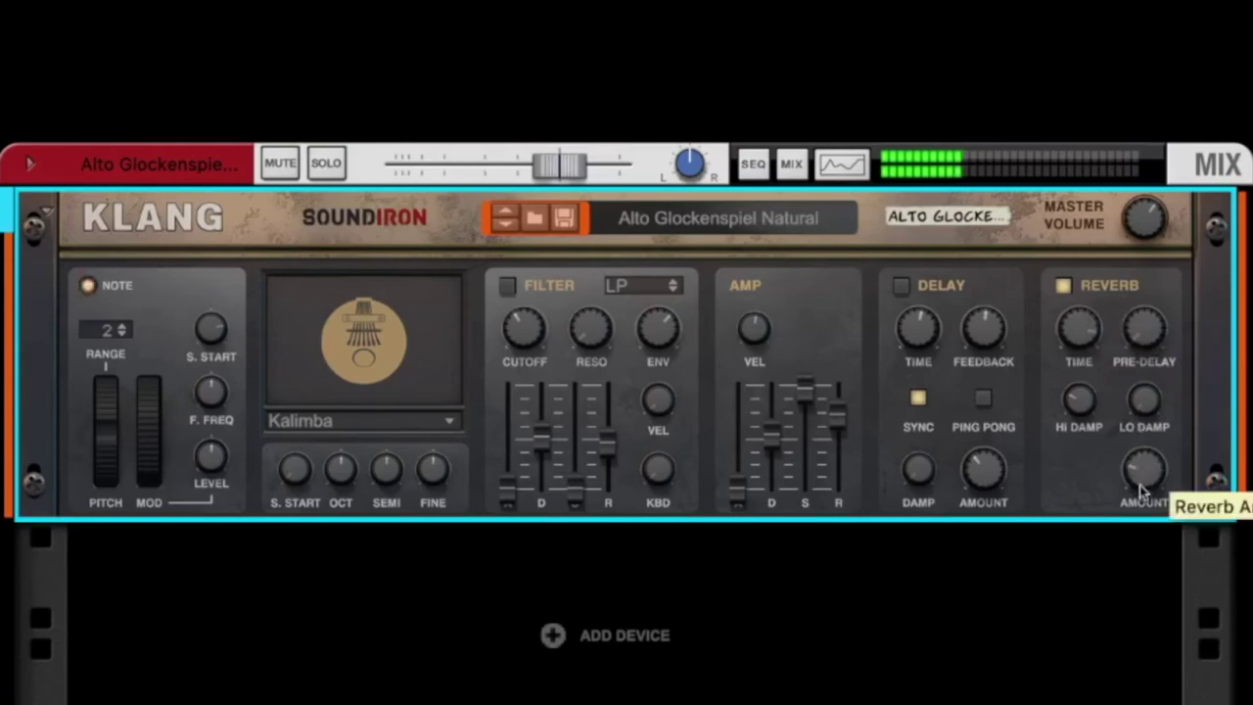
left_click(901, 285)
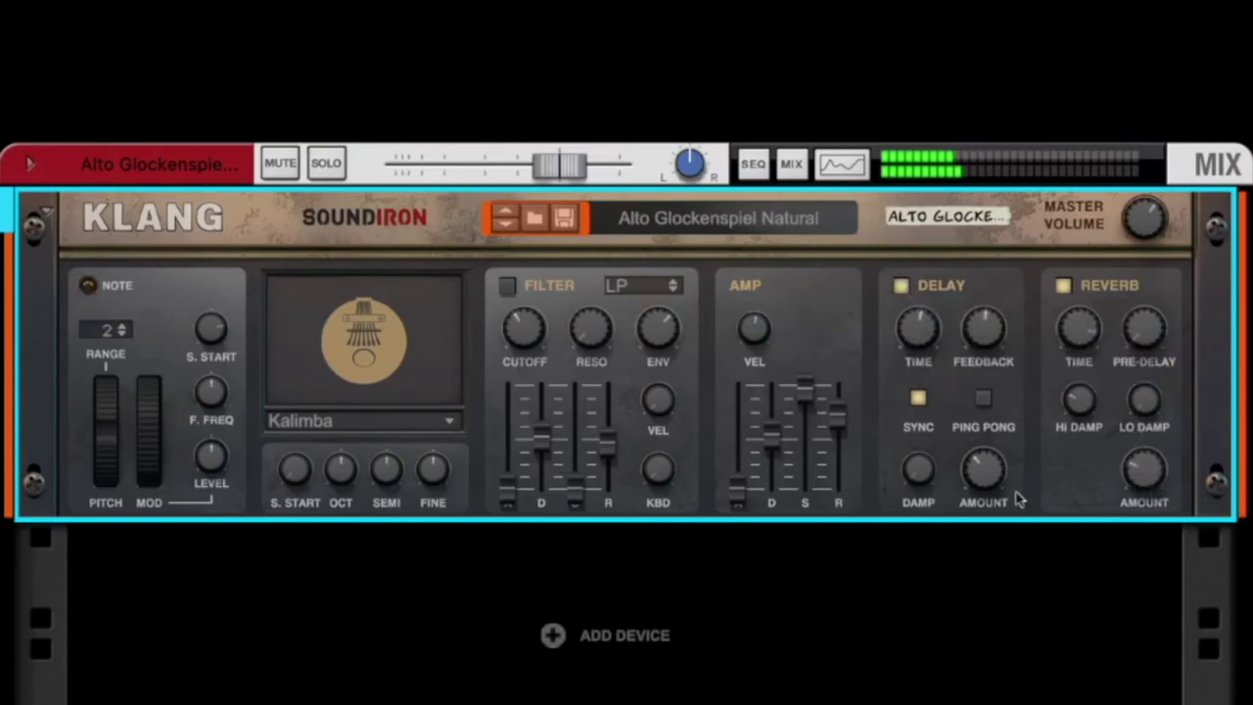
left_click_drag(982, 477, 982, 468)
Open and dismiss the device context menu, then try sample start offsets, ending at 0 ms.
right_click(416, 451)
left_click(351, 411)
mouse_move(304, 460)
left_click_drag(303, 460, 398, 486)
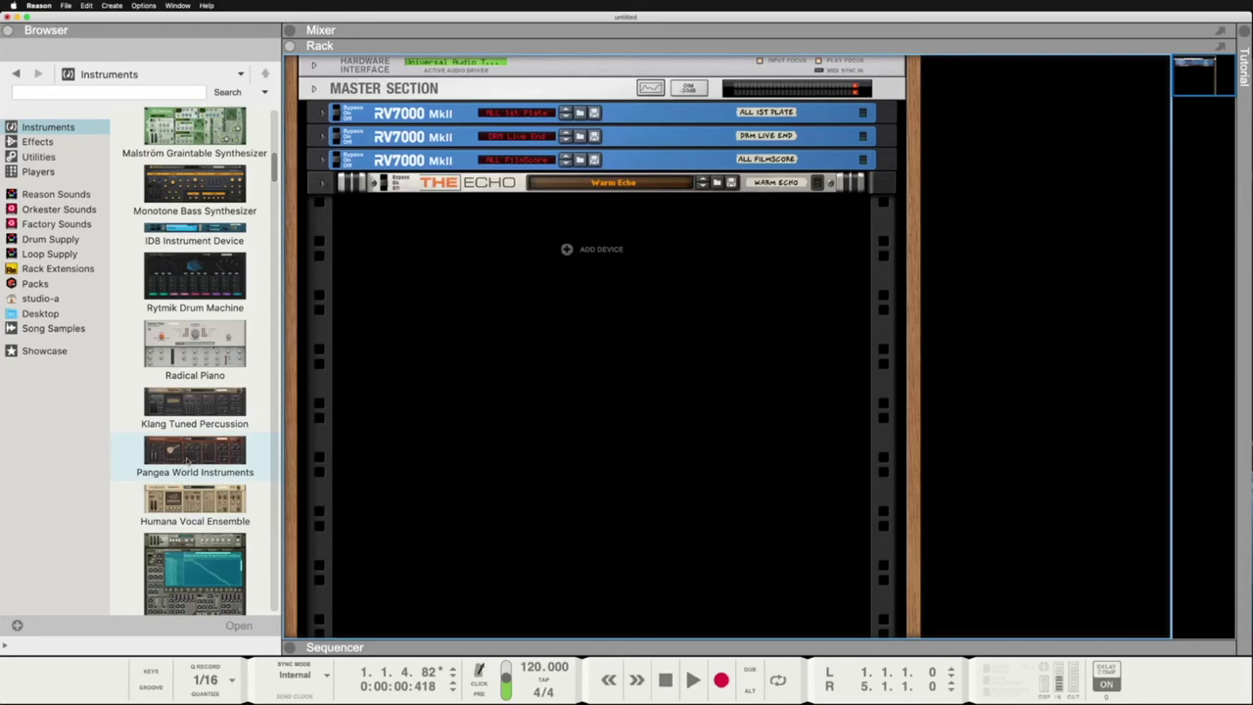
Add a Pangea World Instruments device to the rack and load the Acoustic Saz Natural patch.
left_click_drag(188, 460, 610, 434)
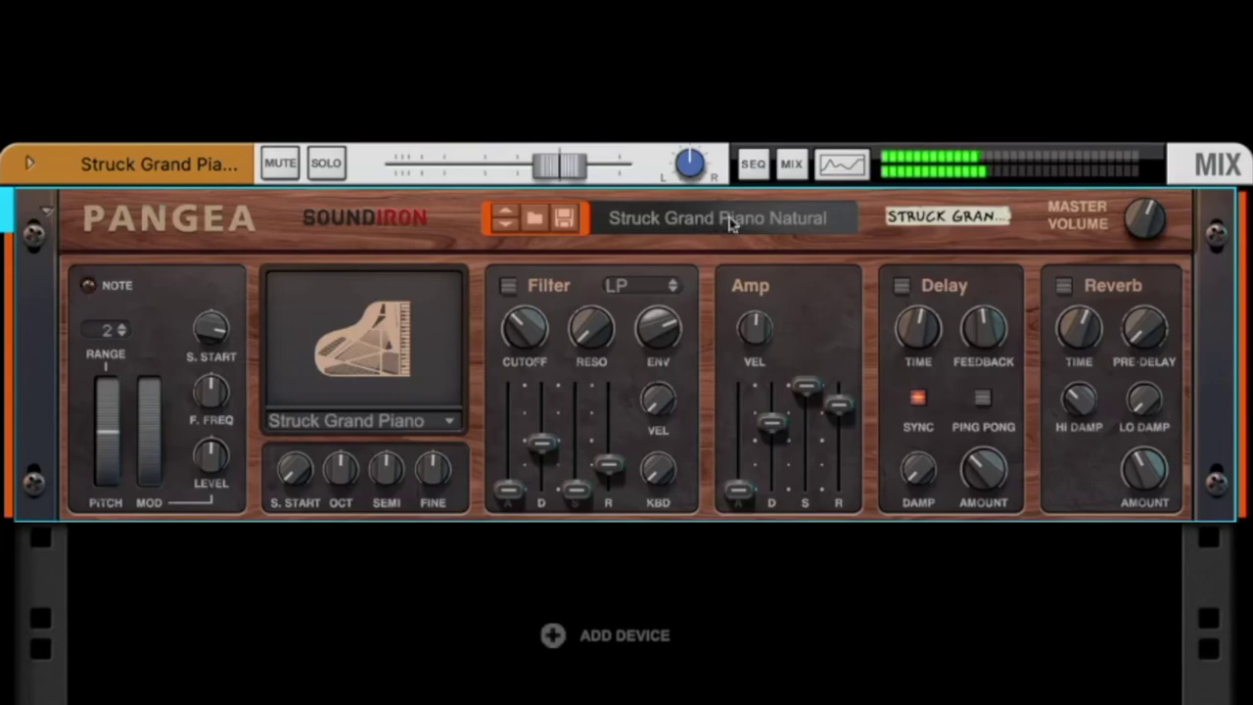
left_click(747, 221)
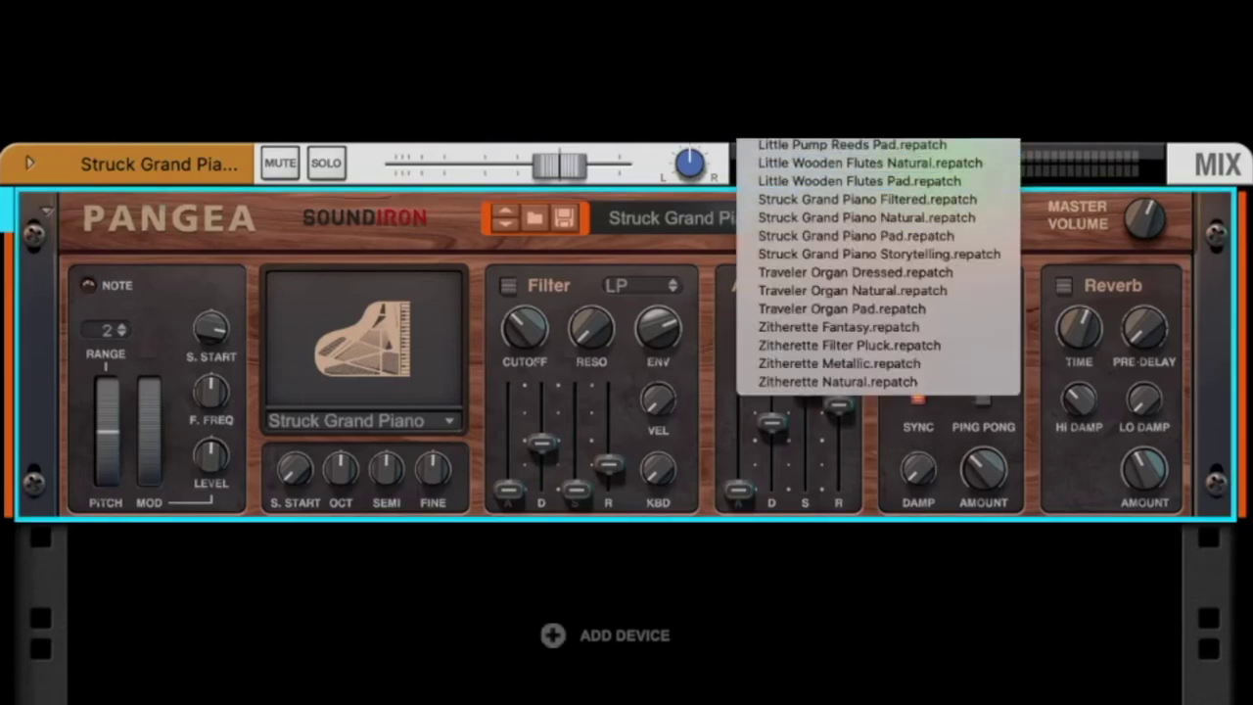
left_click(852, 147)
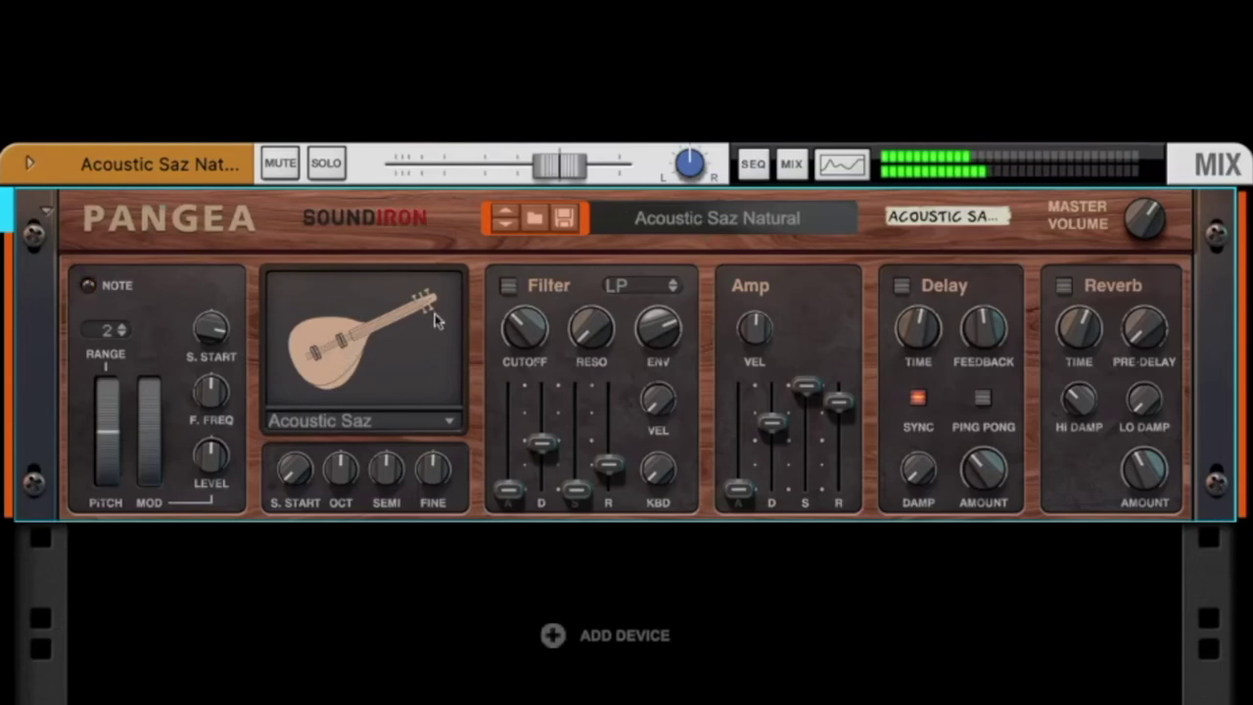
Audition Bizarre Sitar Filtered, then settle on the Kinderklavier Natural patch.
left_click(729, 227)
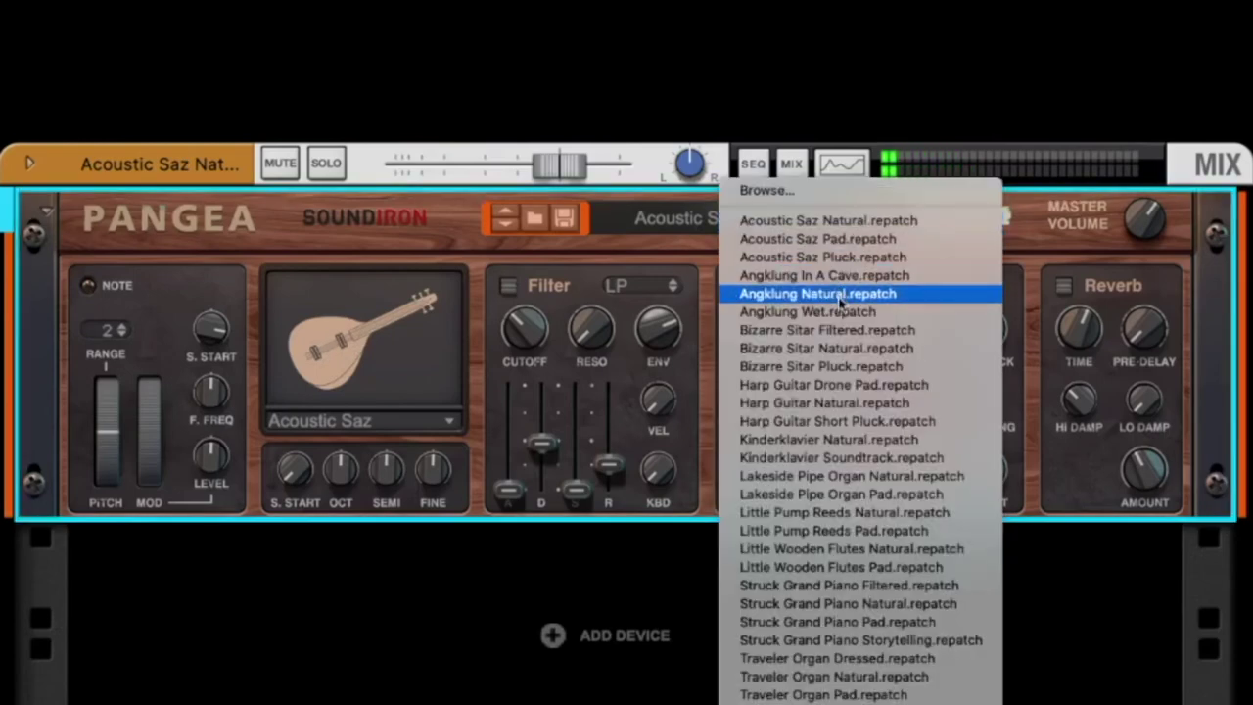
left_click(844, 331)
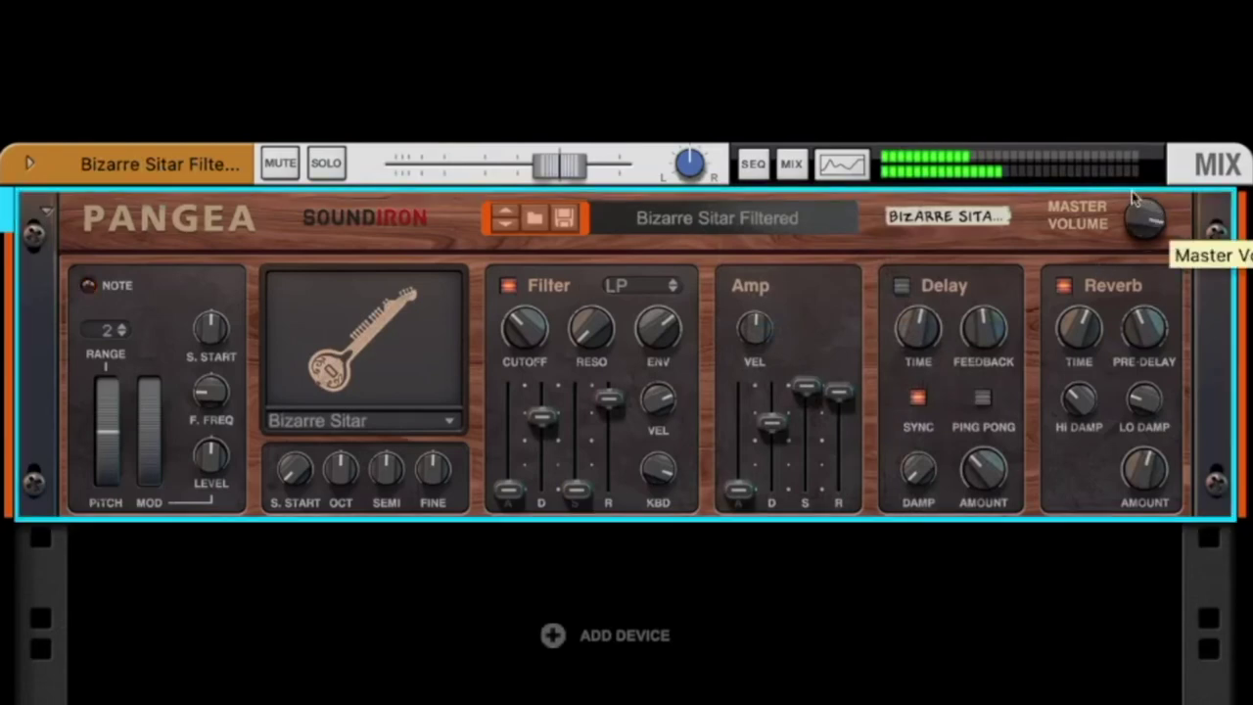
left_click(720, 219)
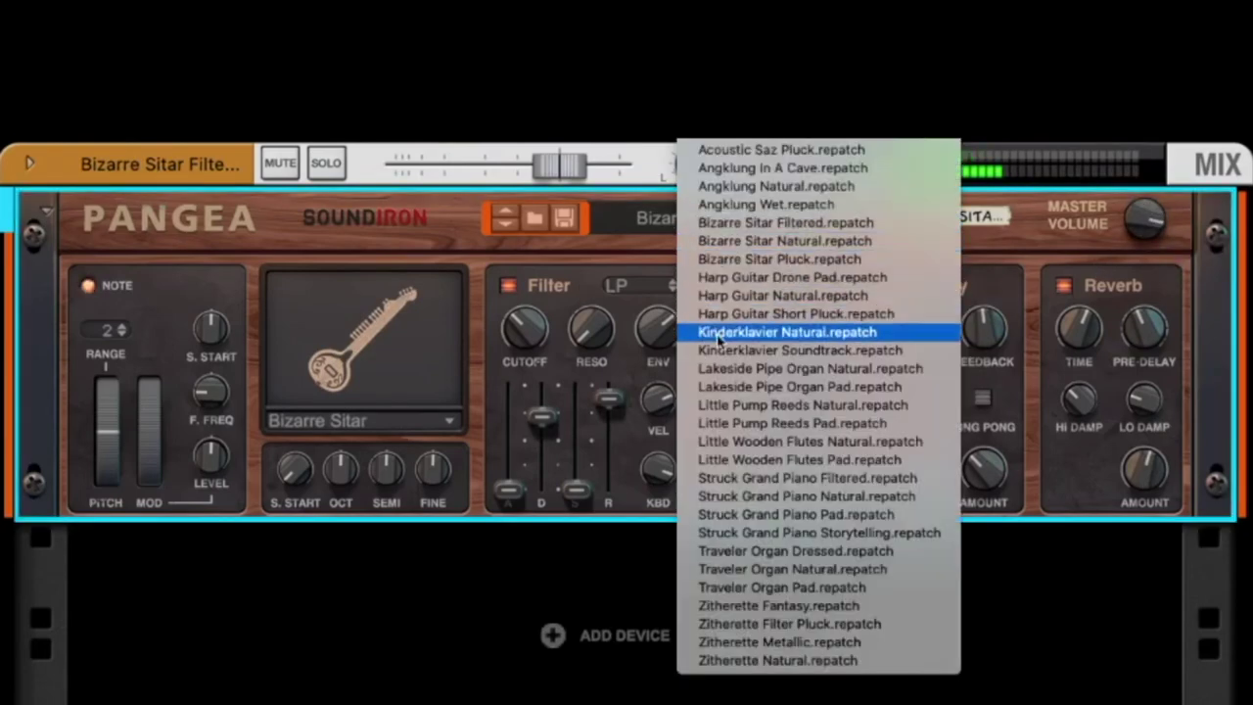
left_click(720, 335)
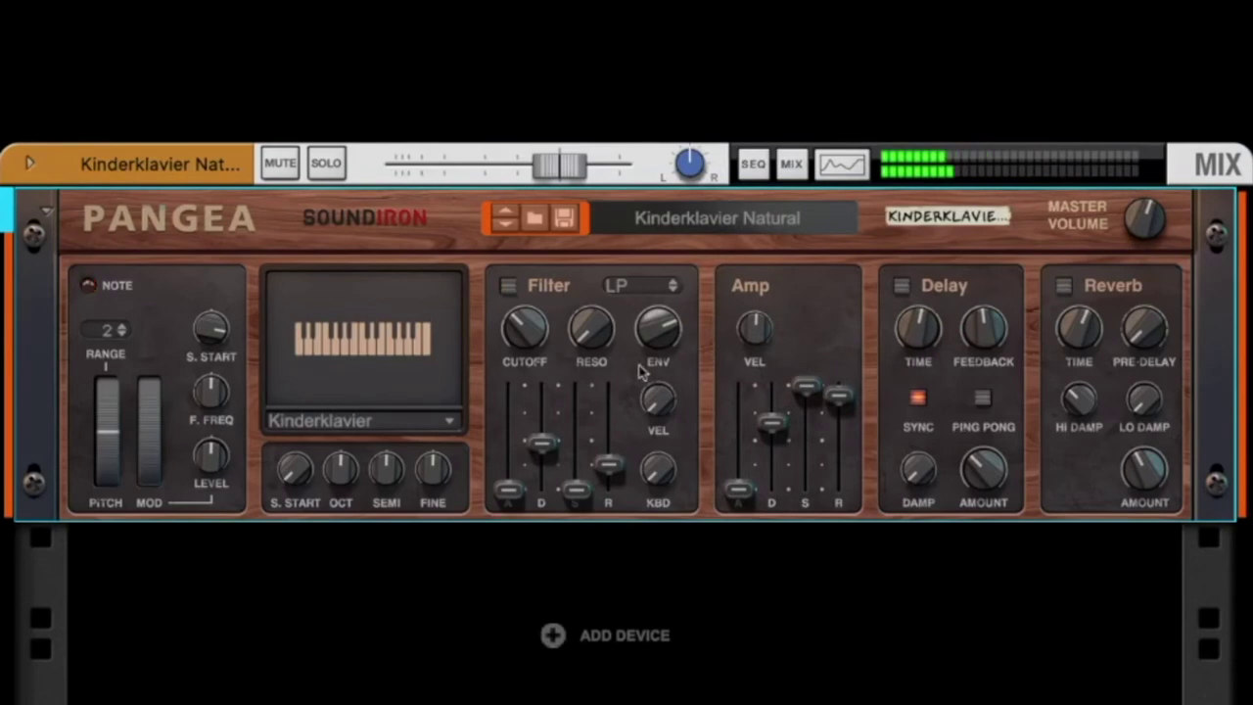
left_click(628, 225)
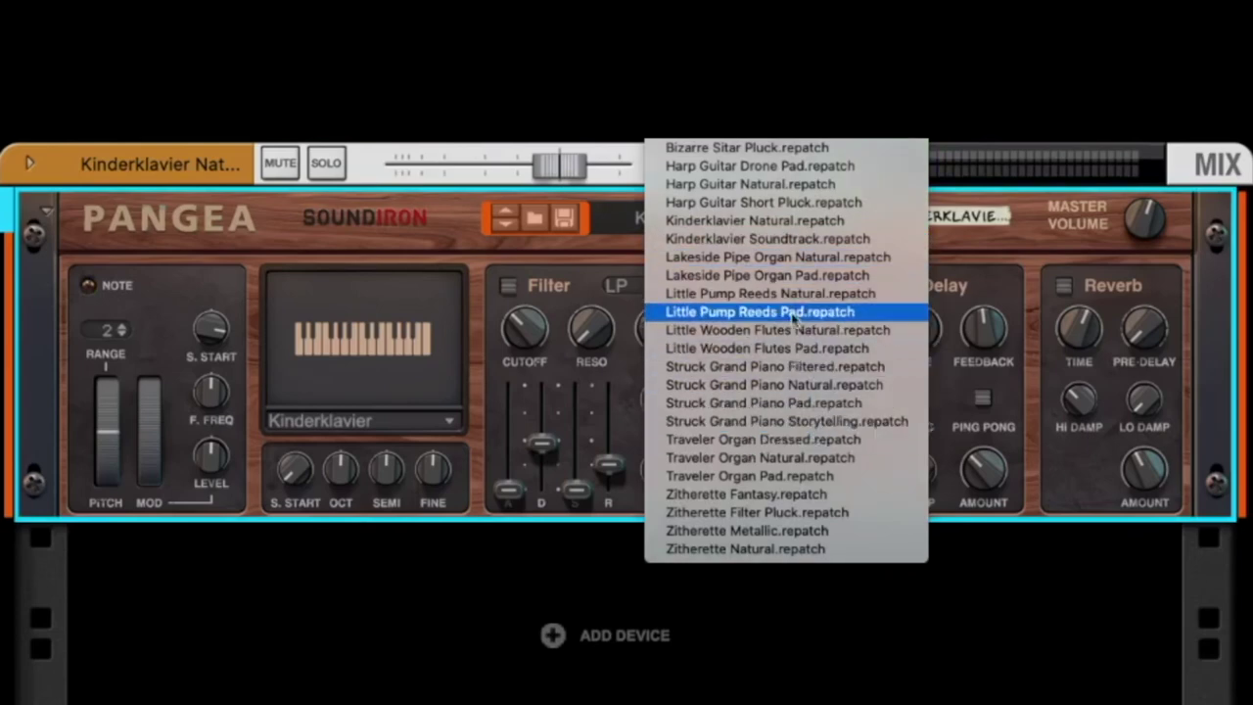
Load the Zitherette Fantasy patch, switch on its delay and raise the delay amount slightly.
left_click(788, 495)
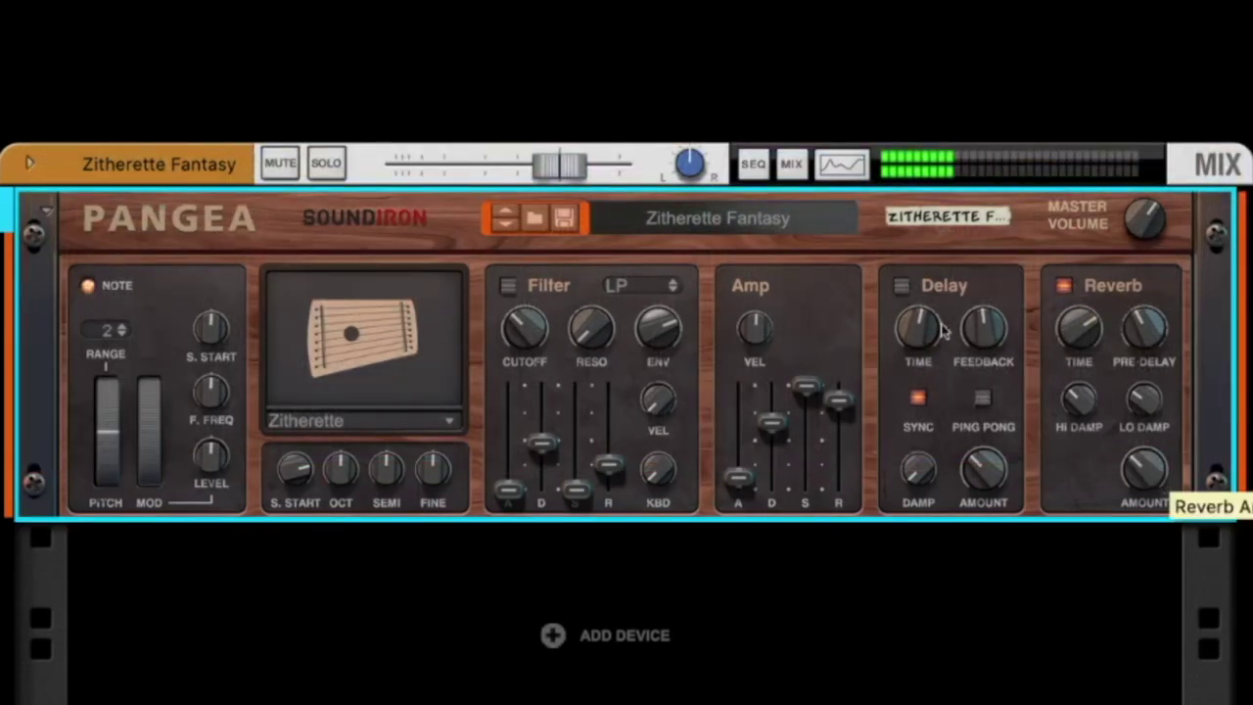
left_click(901, 285)
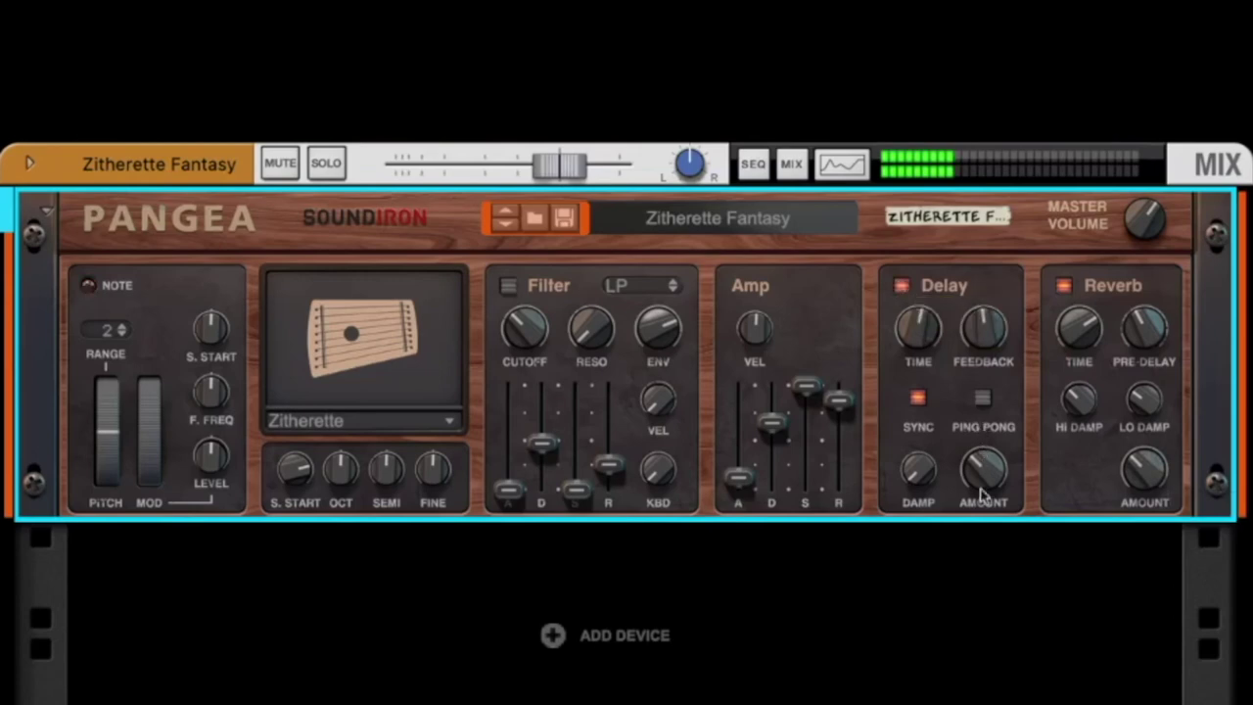
mouse_move(982, 488)
left_mouse_down()
mouse_move(985, 442)
mouse_move(985, 481)
left_mouse_up()
Reshape the amp envelope to zero attack, shorter decay and release, and slightly lower sustain.
left_click_drag(771, 423, 739, 492)
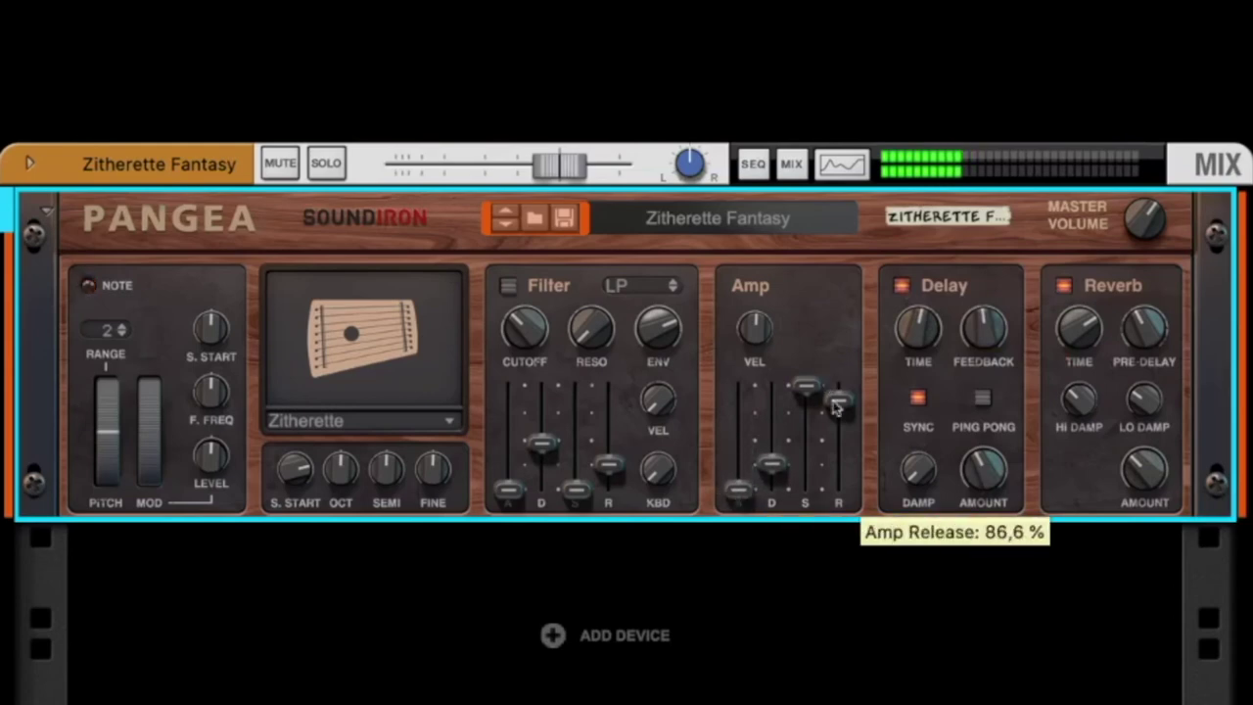
left_click_drag(837, 401, 845, 487)
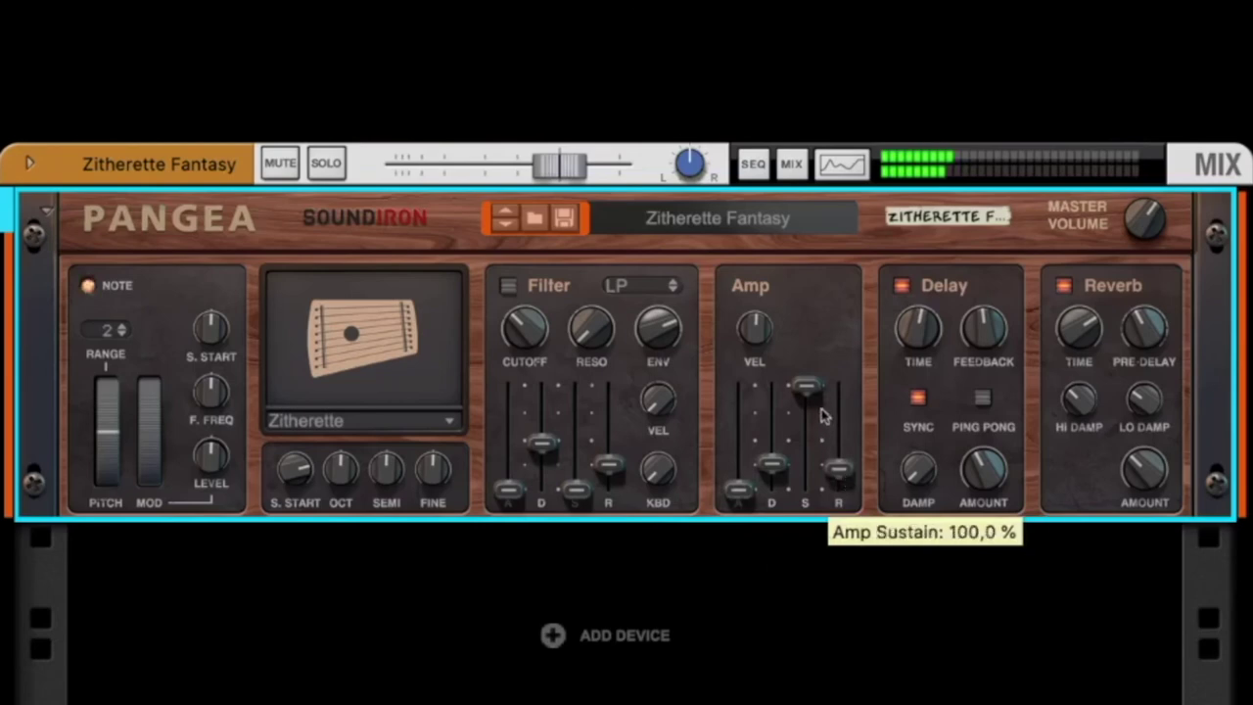
left_click_drag(809, 409, 508, 294)
Switch on the filter, open the cutoff to about 9.16 kHz, and bend the pitch fully down.
left_click(508, 290)
left_click_drag(529, 338, 540, 274)
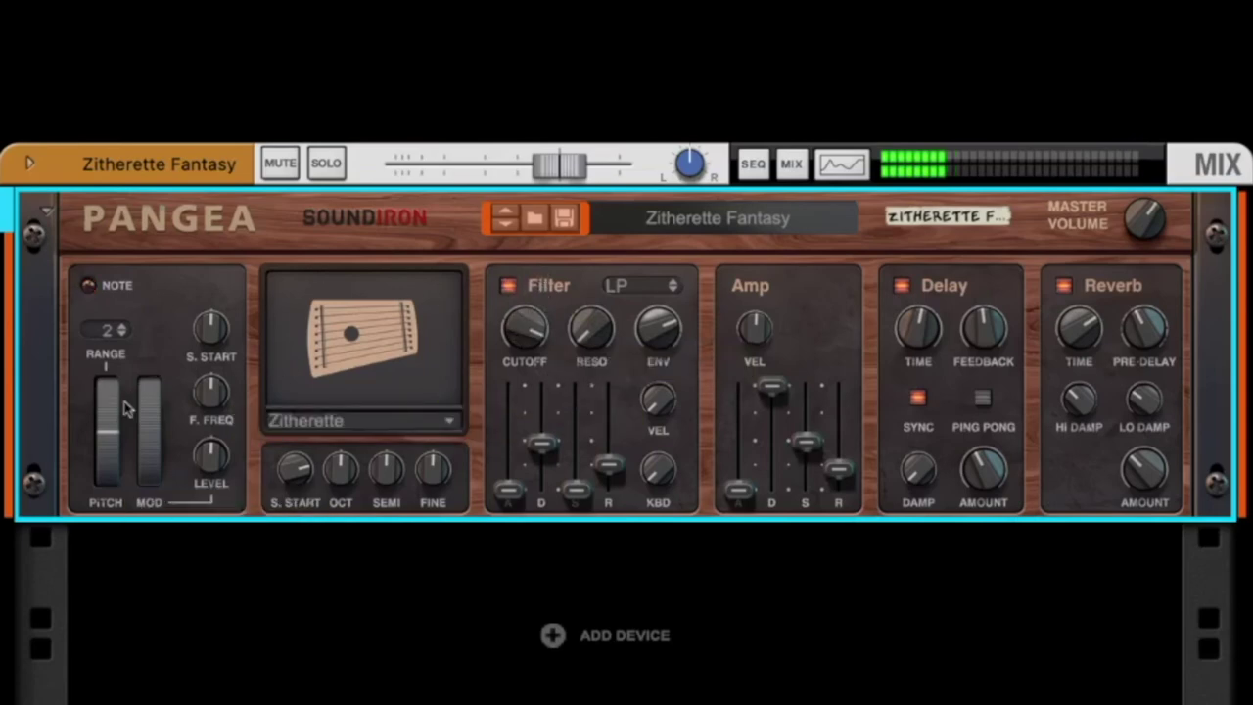
mouse_move(106, 419)
left_mouse_down()
mouse_move(105, 390)
mouse_move(120, 474)
mouse_move(123, 436)
left_mouse_up()
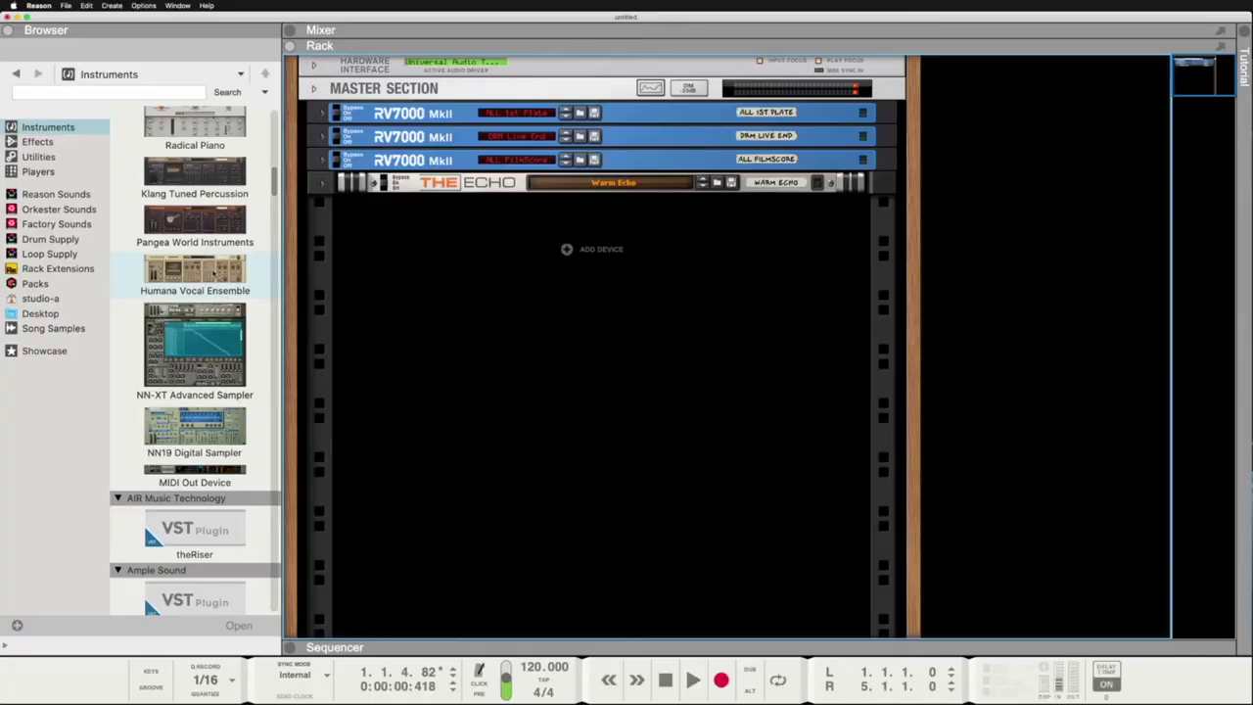
Add a Humana Vocal Ensemble to the rack and bring up its device actions menu.
double_click(216, 274)
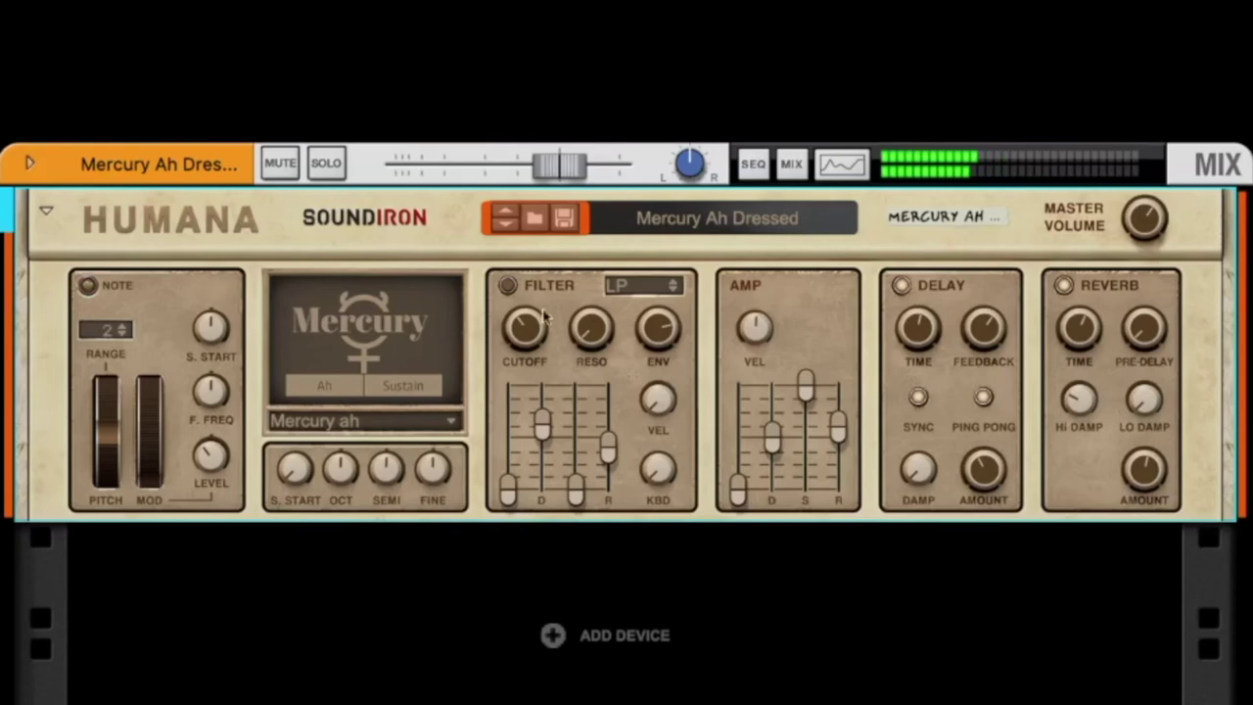
right_click(454, 218)
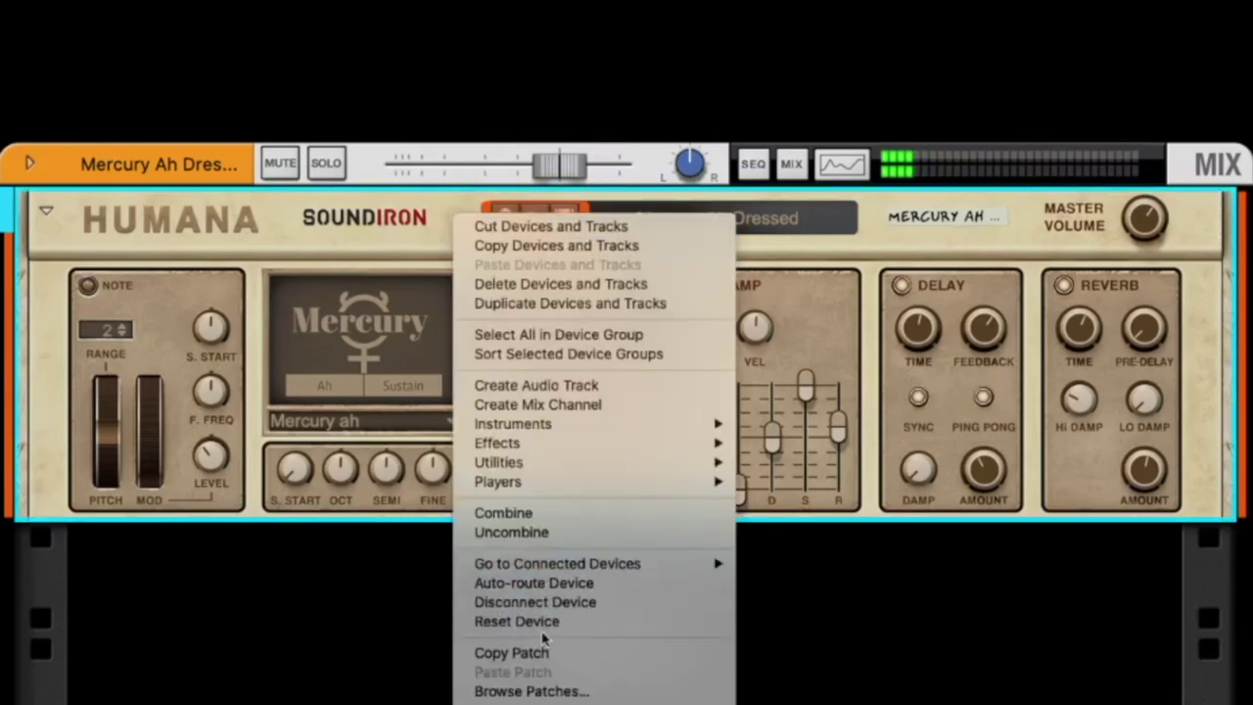
Reset Humana to its Init Patch and audition the Mars ah, Mars oo, Mars ah Staccato and Venus ah voices.
left_click(581, 620)
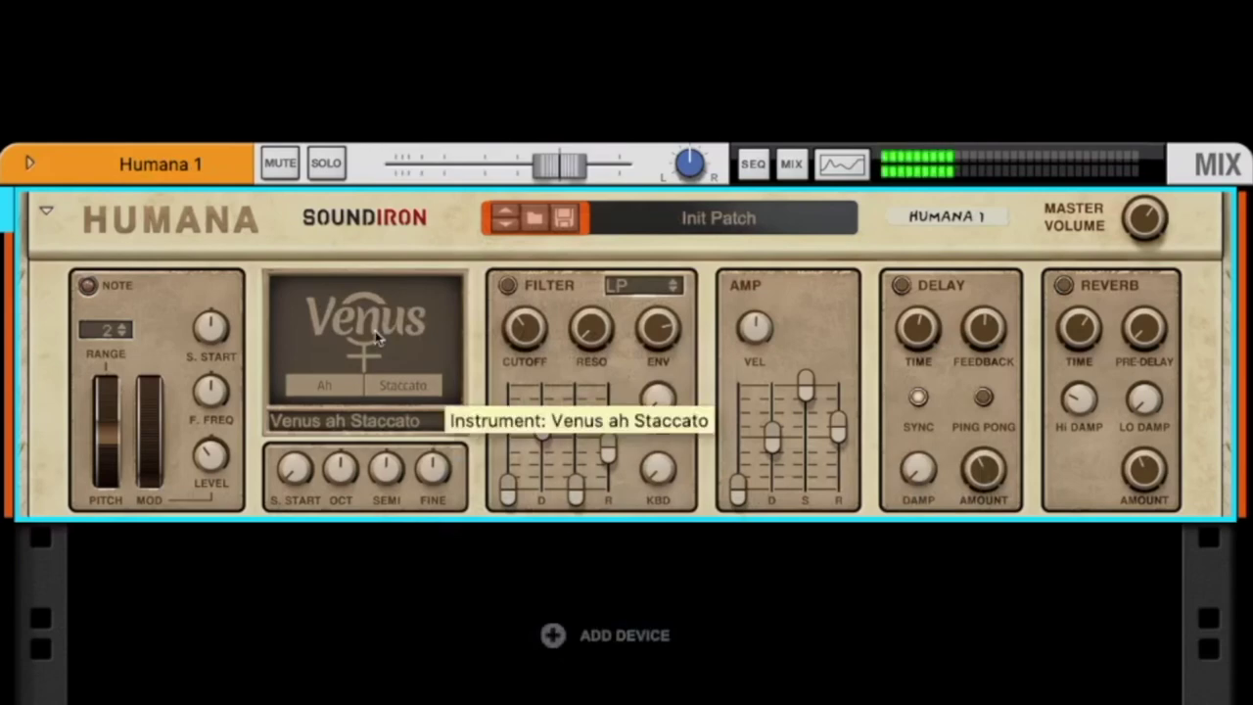
left_click(387, 421)
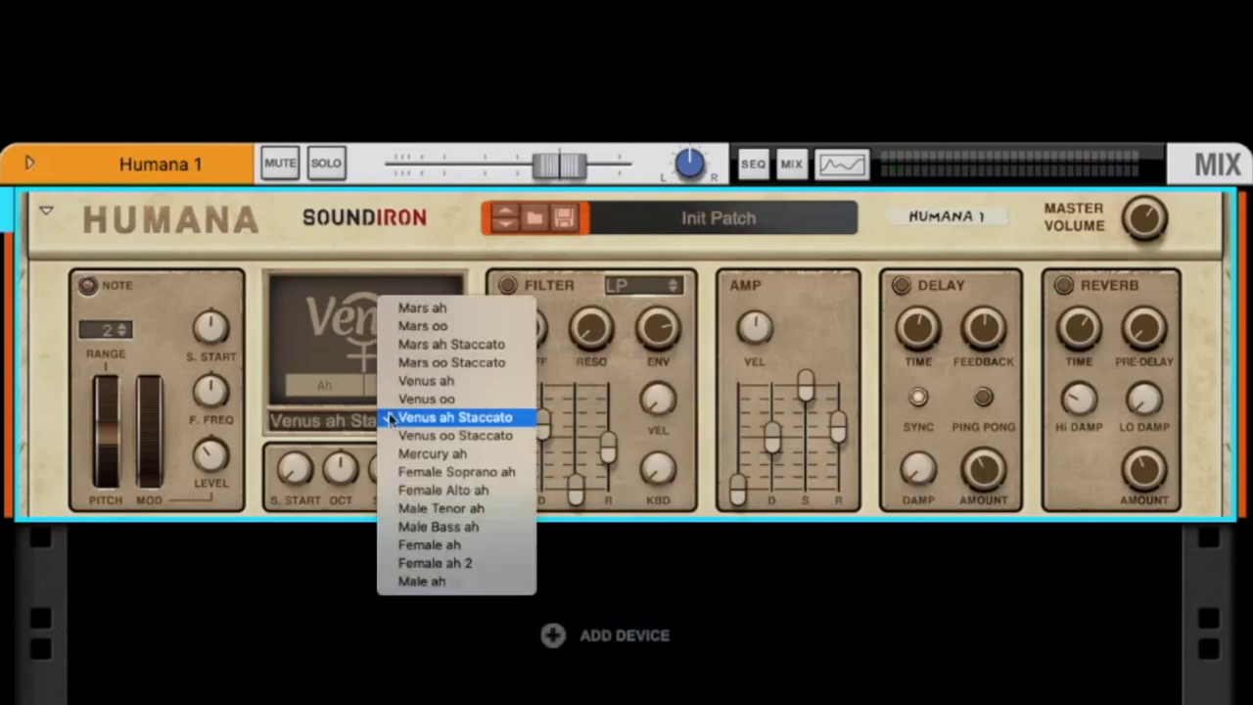
left_click(409, 309)
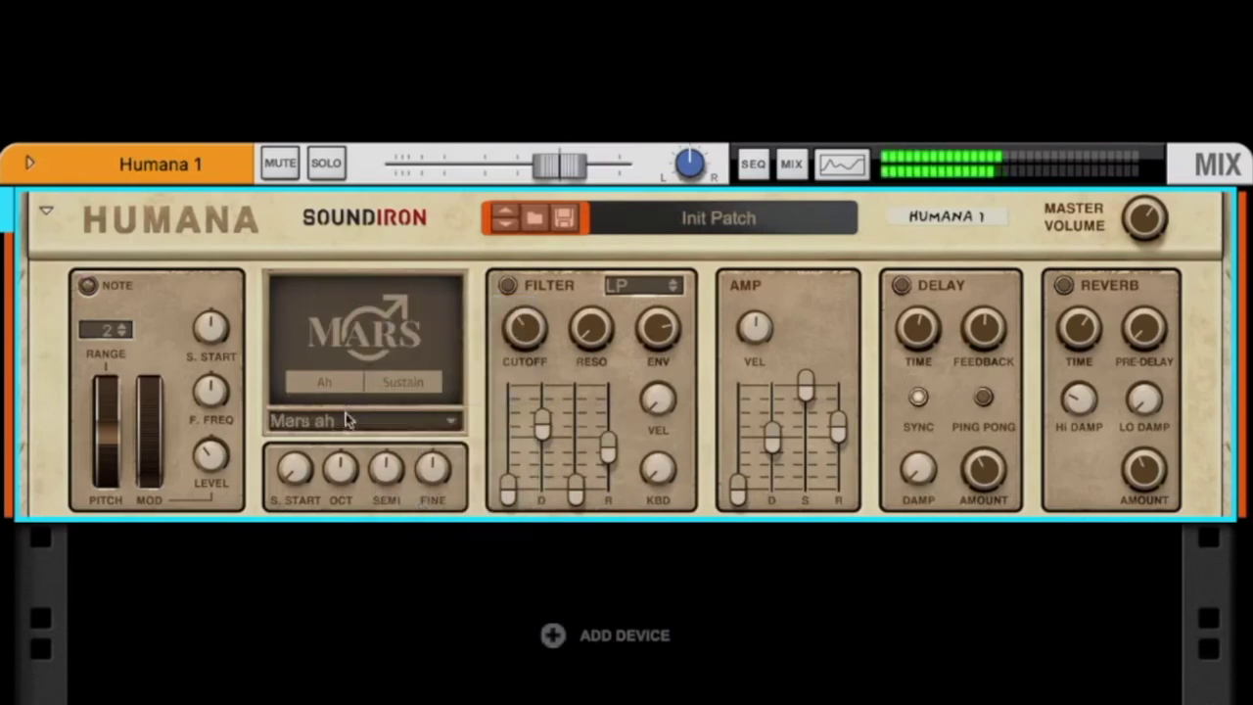
left_click(345, 421)
left_click(385, 431)
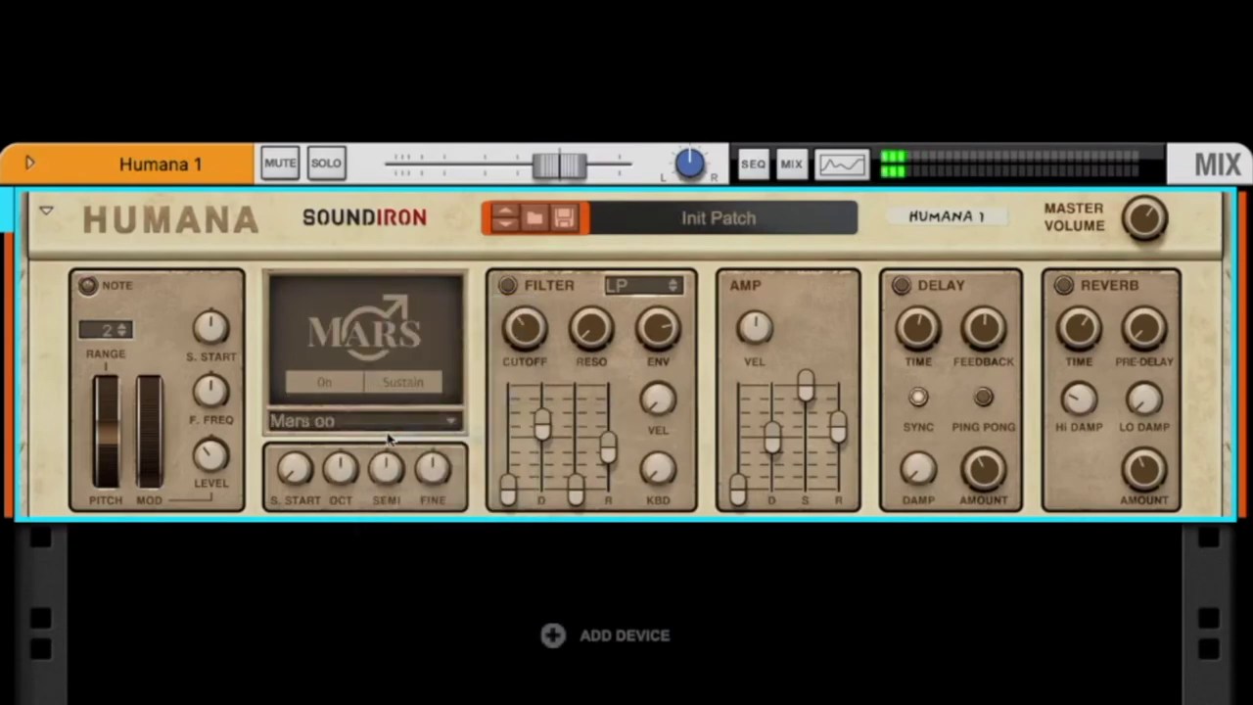
left_click(360, 426)
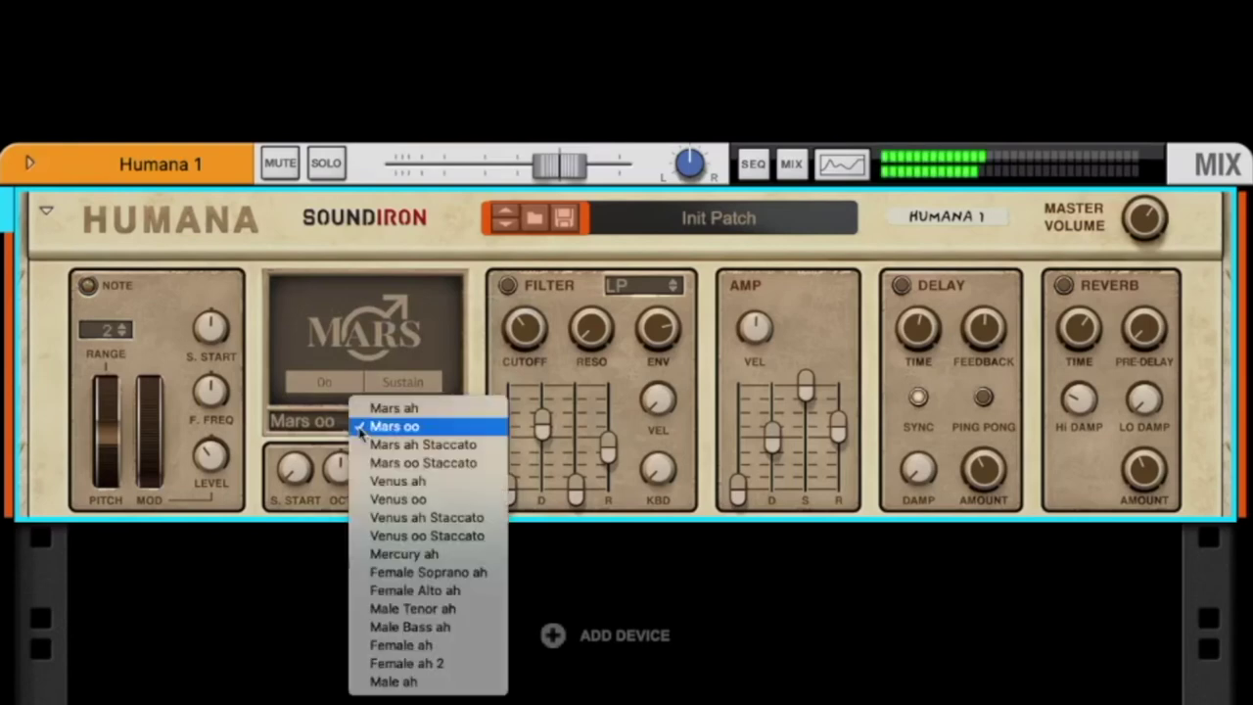
left_click(419, 443)
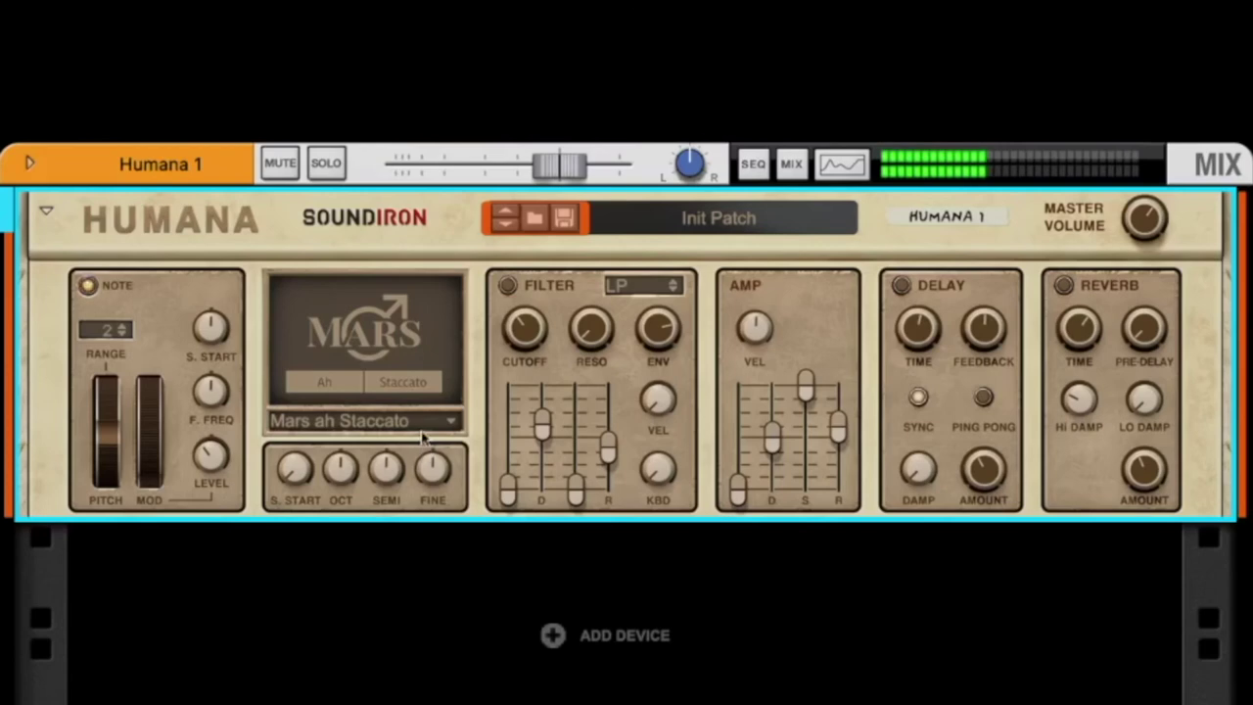
left_click(423, 423)
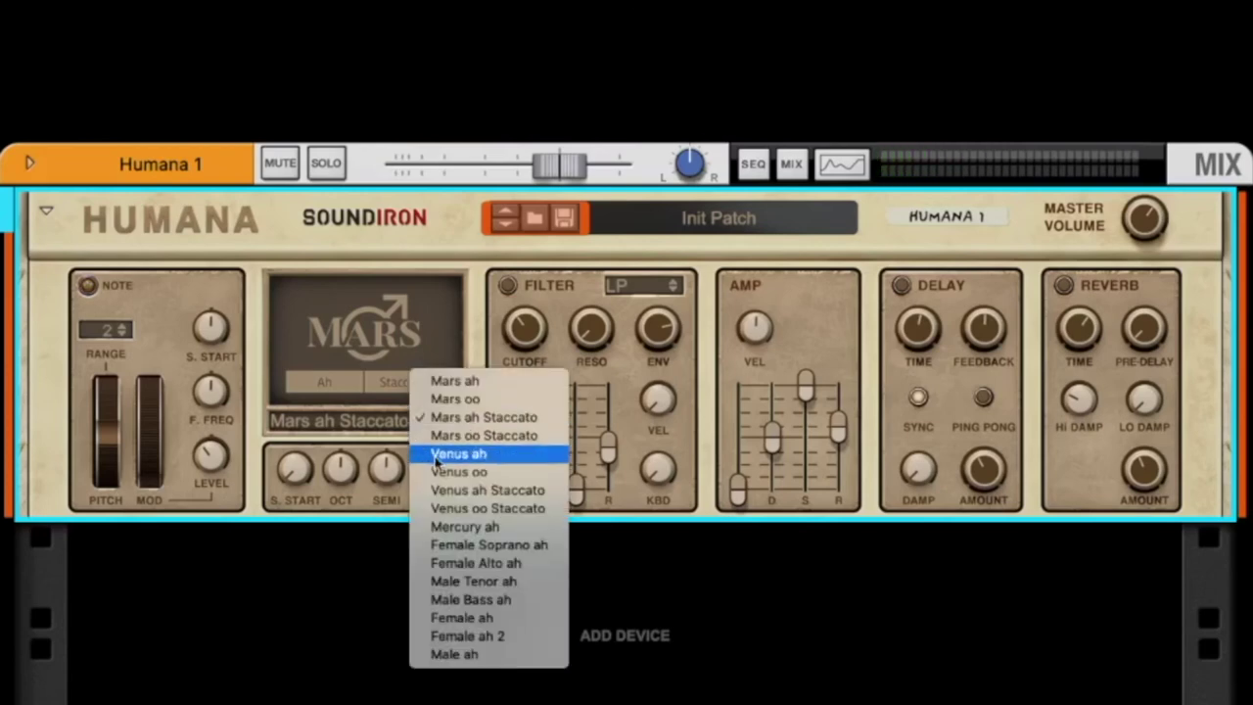
left_click(436, 457)
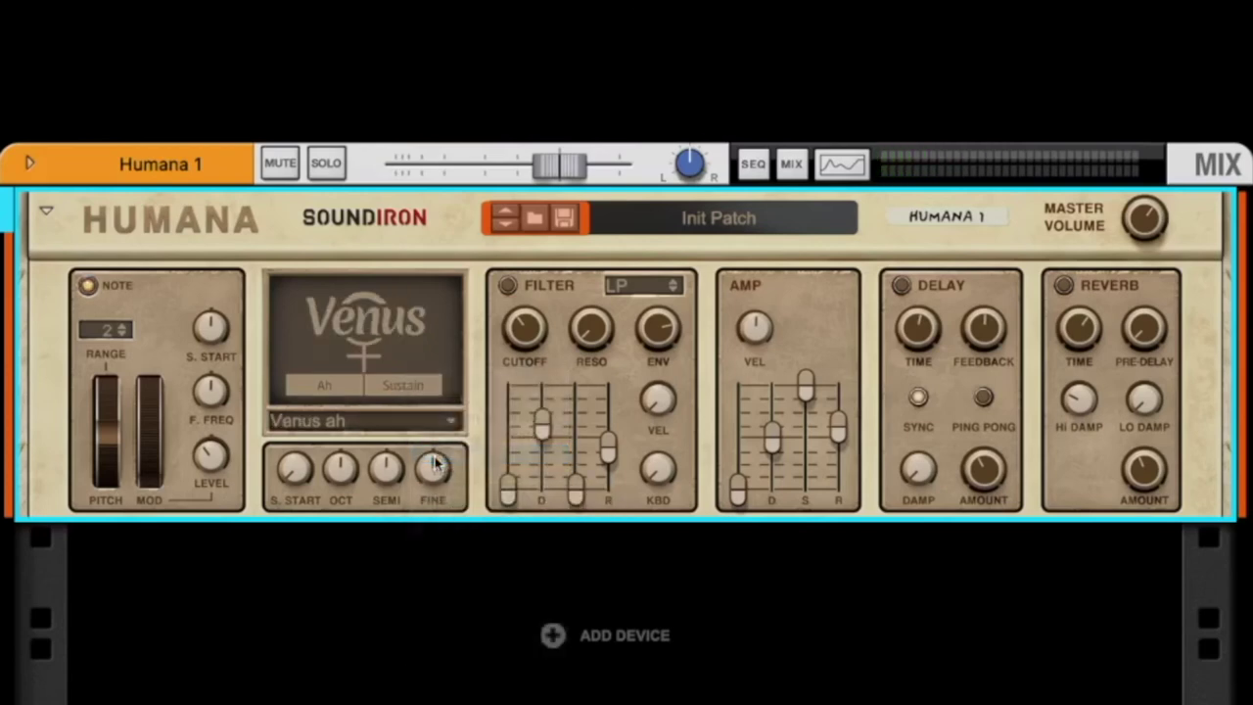
left_click(410, 423)
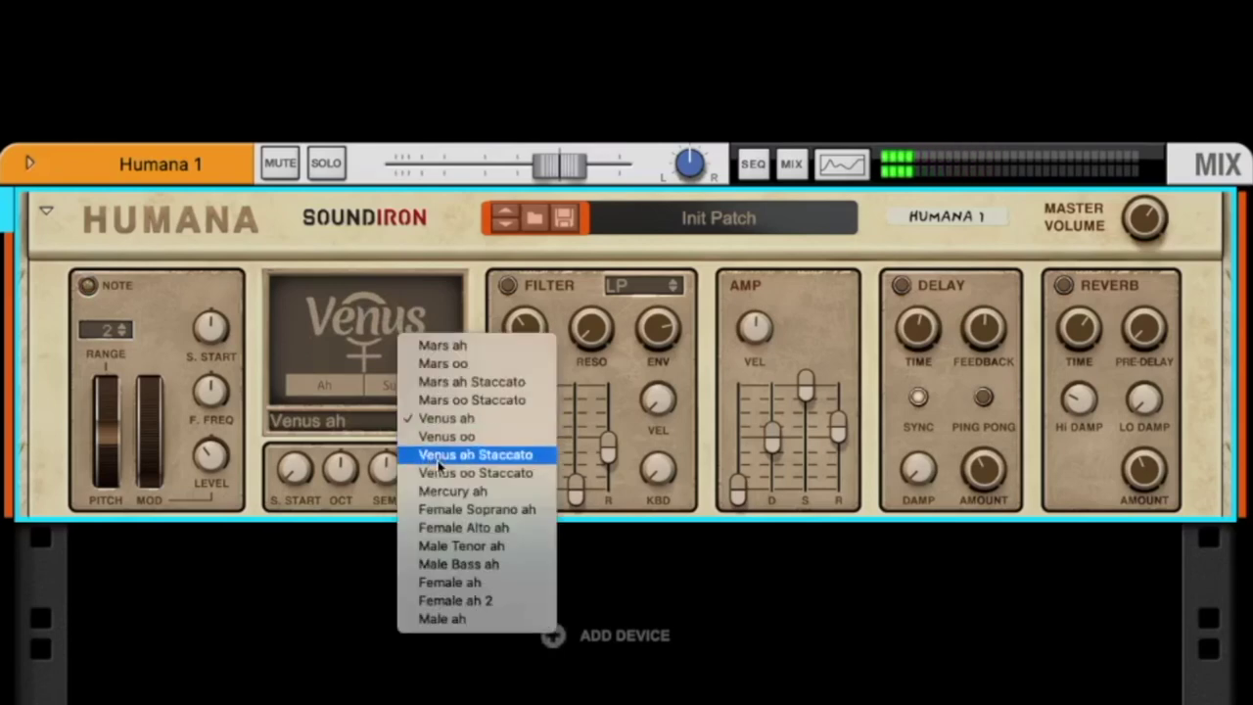
key("Escape")
Audition the Venus oo Staccato, Mercury ah, Female Soprano ah and Female Alto ah voices.
left_click(425, 423)
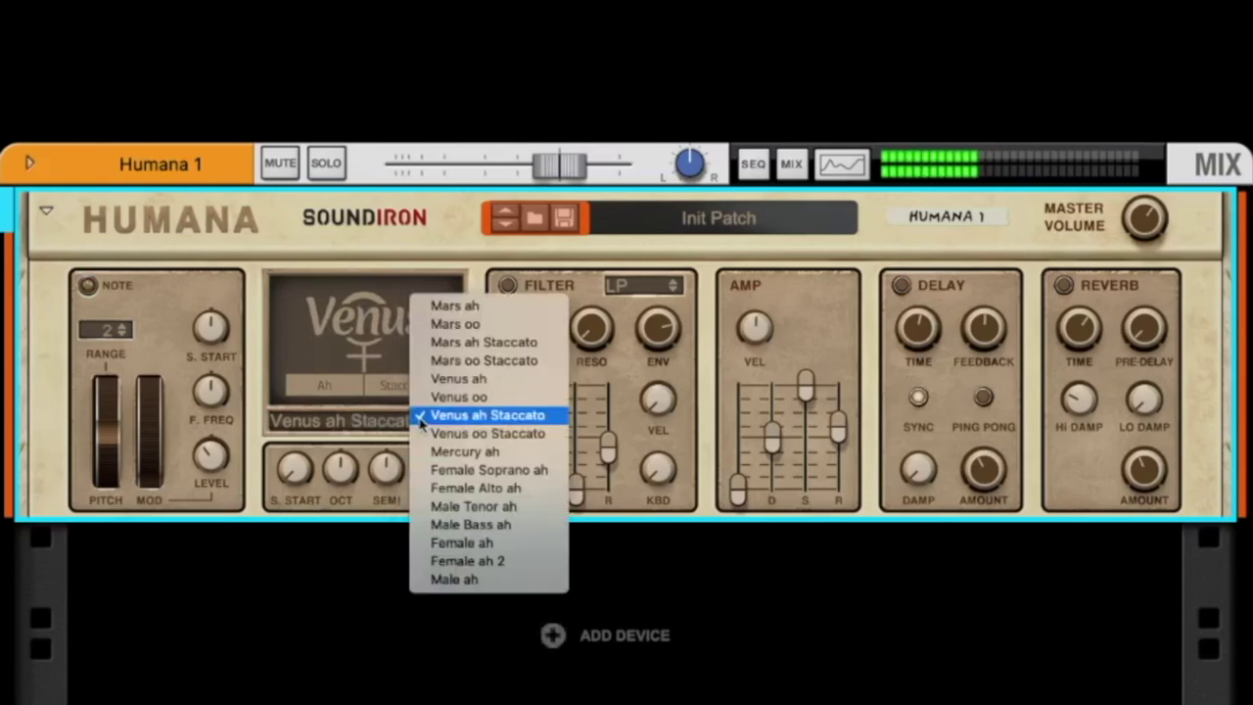
left_click(436, 433)
left_click(388, 423)
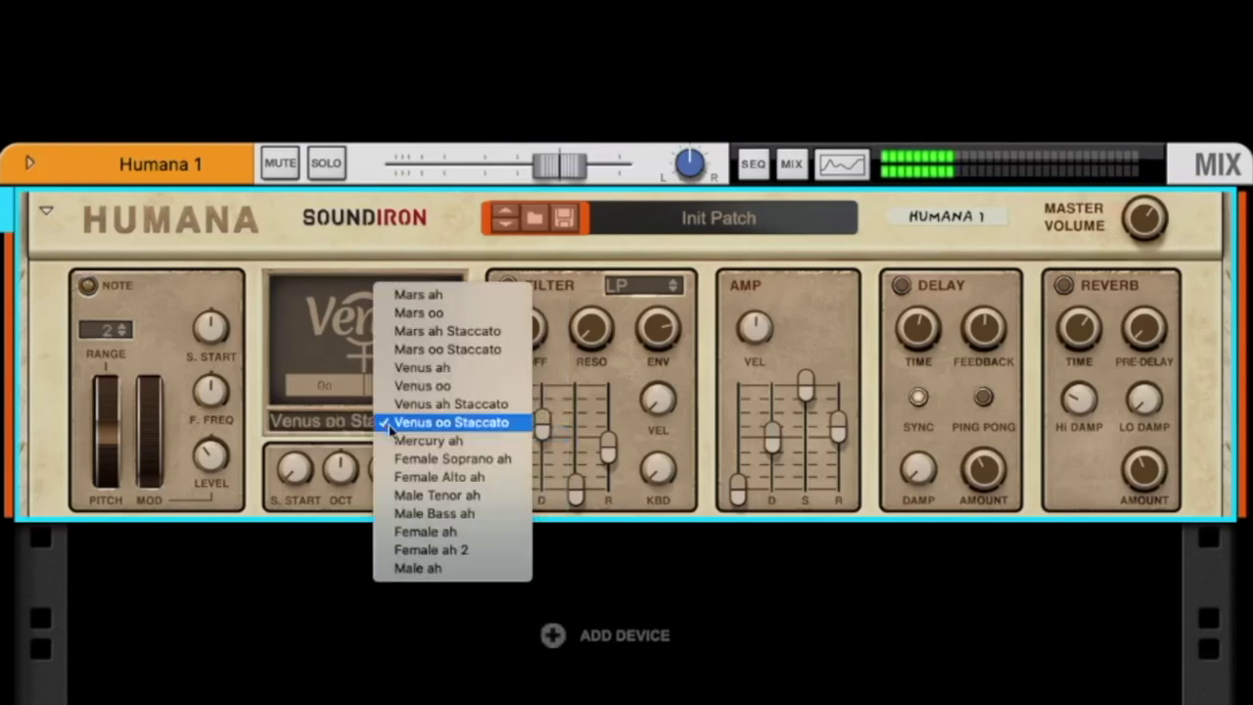
left_click(402, 439)
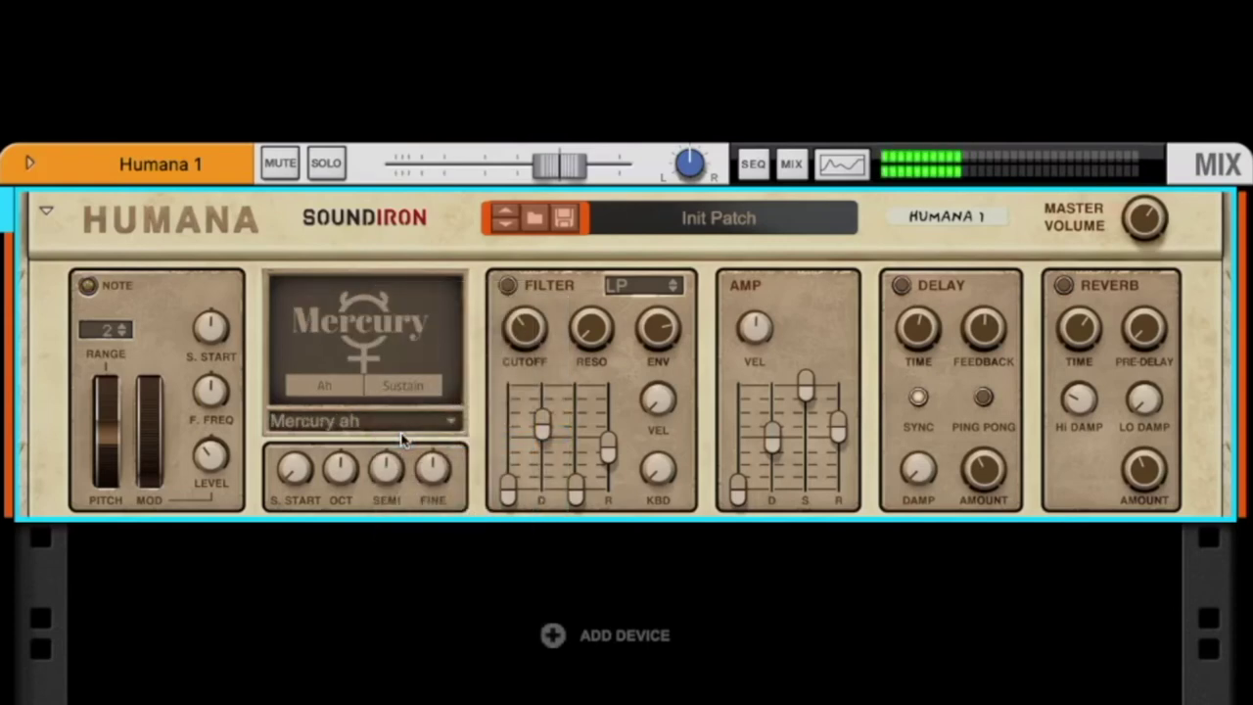
left_click(399, 423)
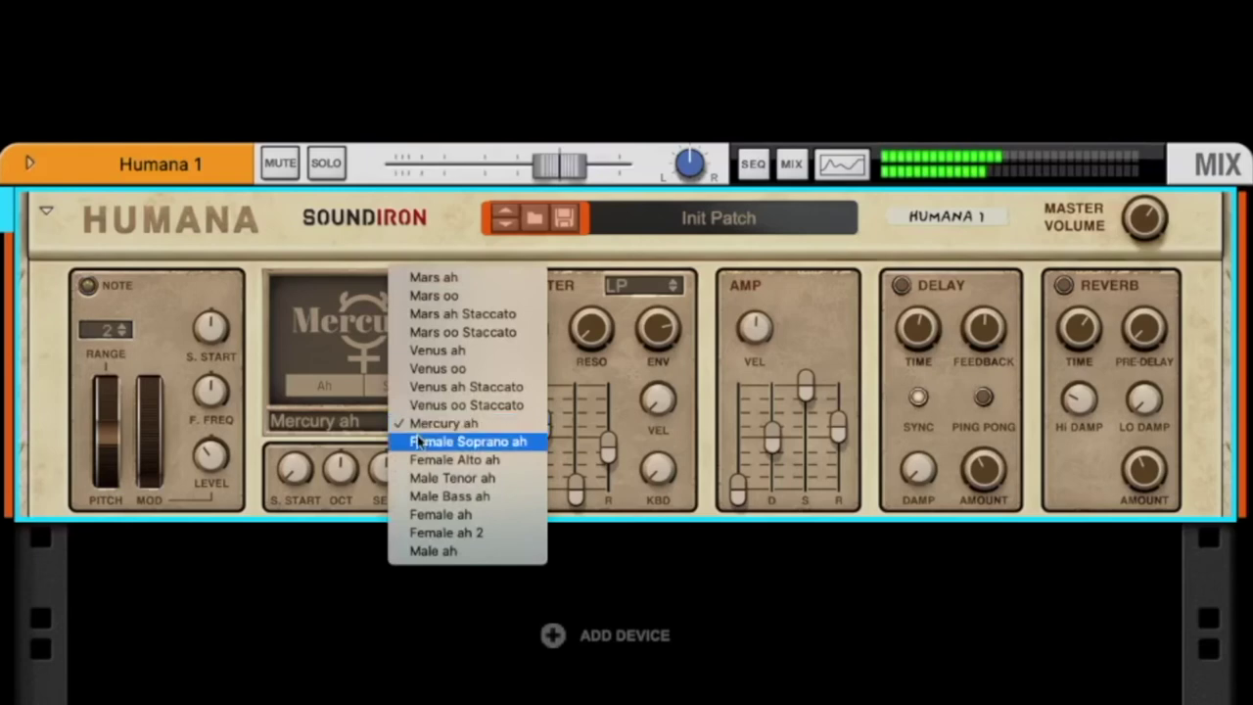
left_click(420, 445)
left_click(402, 419)
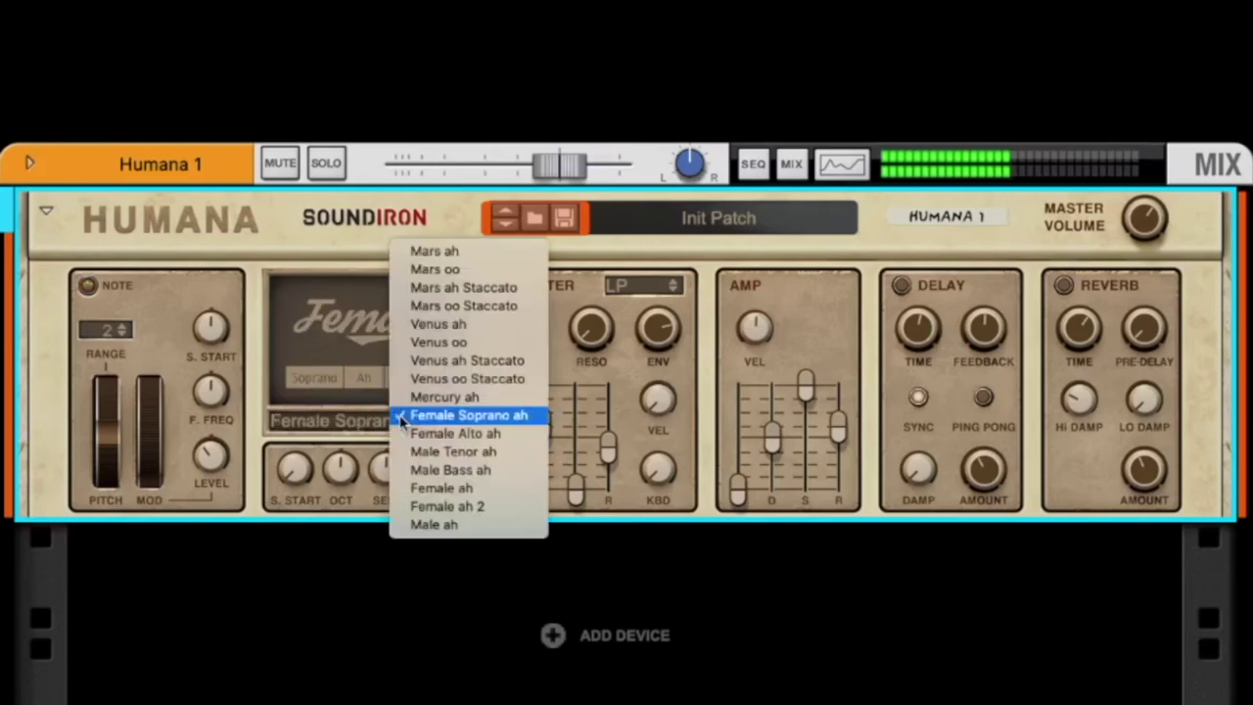
left_click(412, 431)
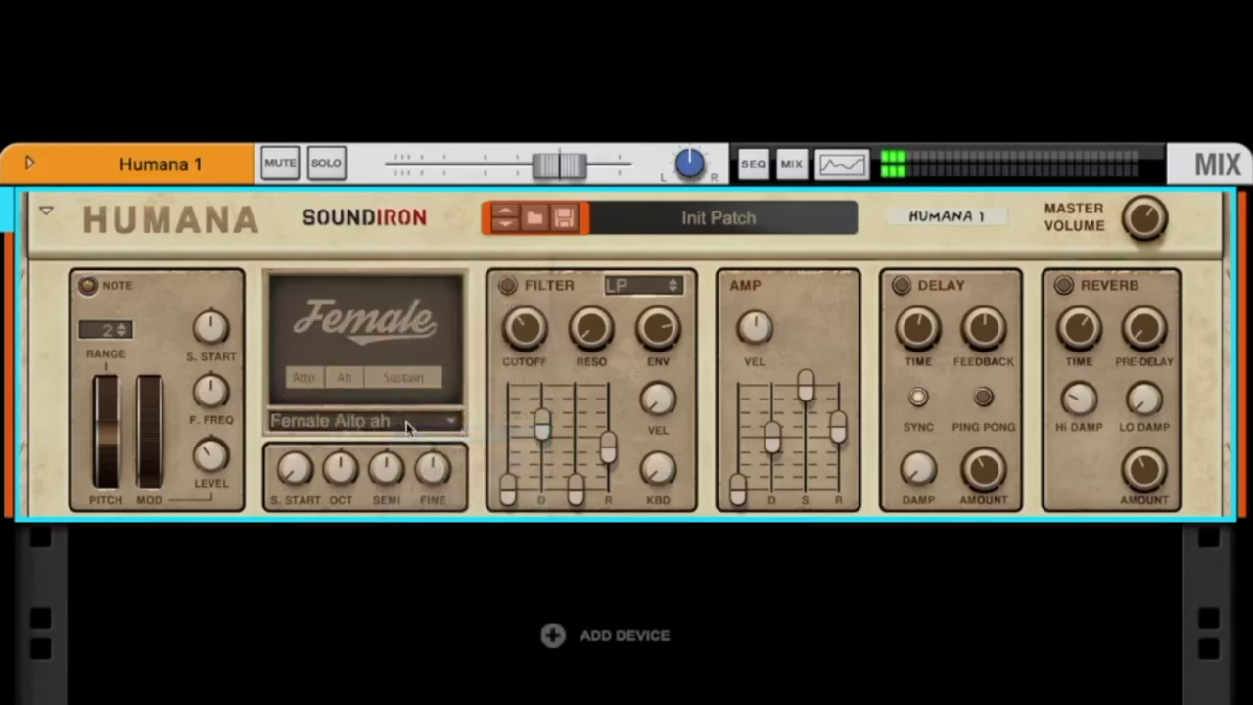
Try Male Tenor ah, Male Bass ah, Female ah and Female ah 2, ending on Male ah.
left_click(406, 421)
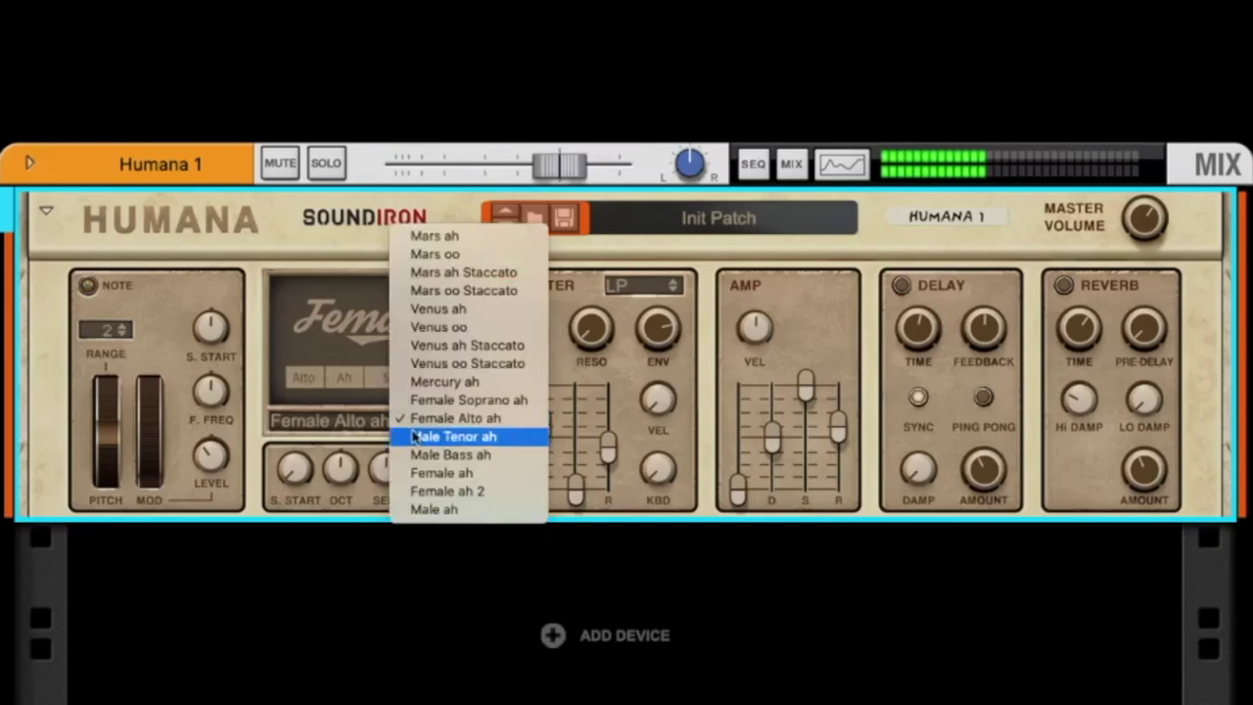
left_click(413, 437)
left_click(415, 431)
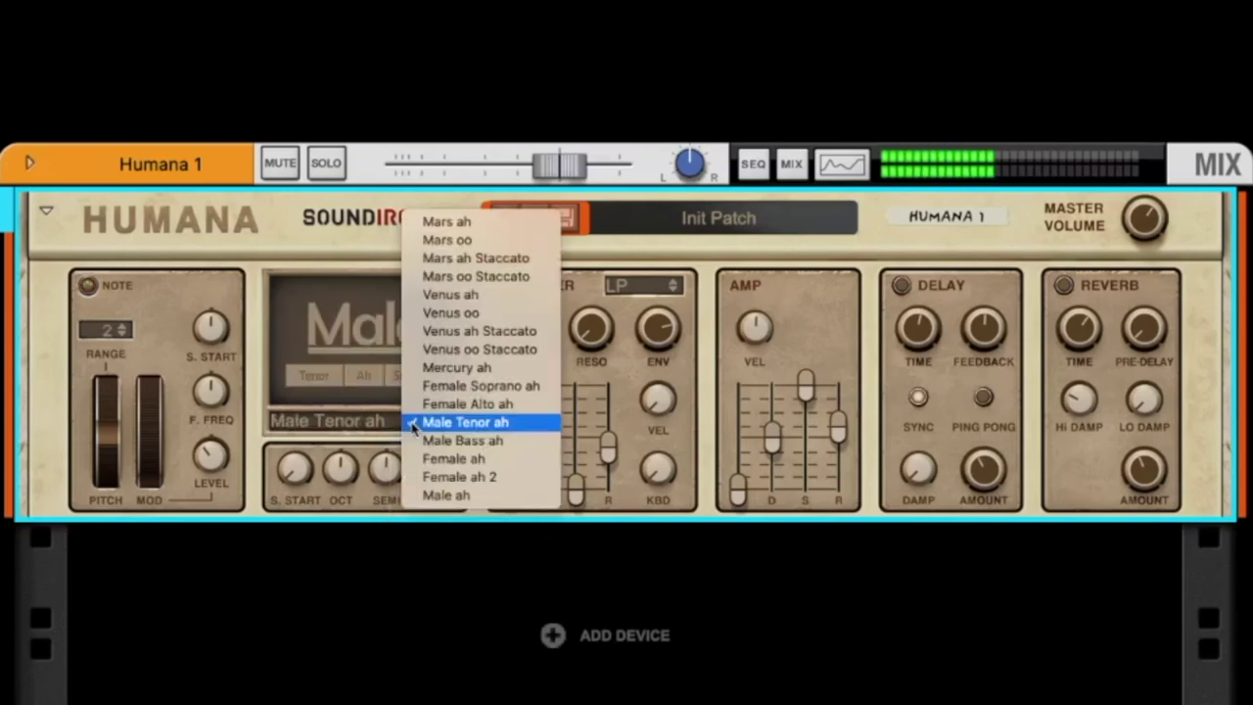
left_click(427, 440)
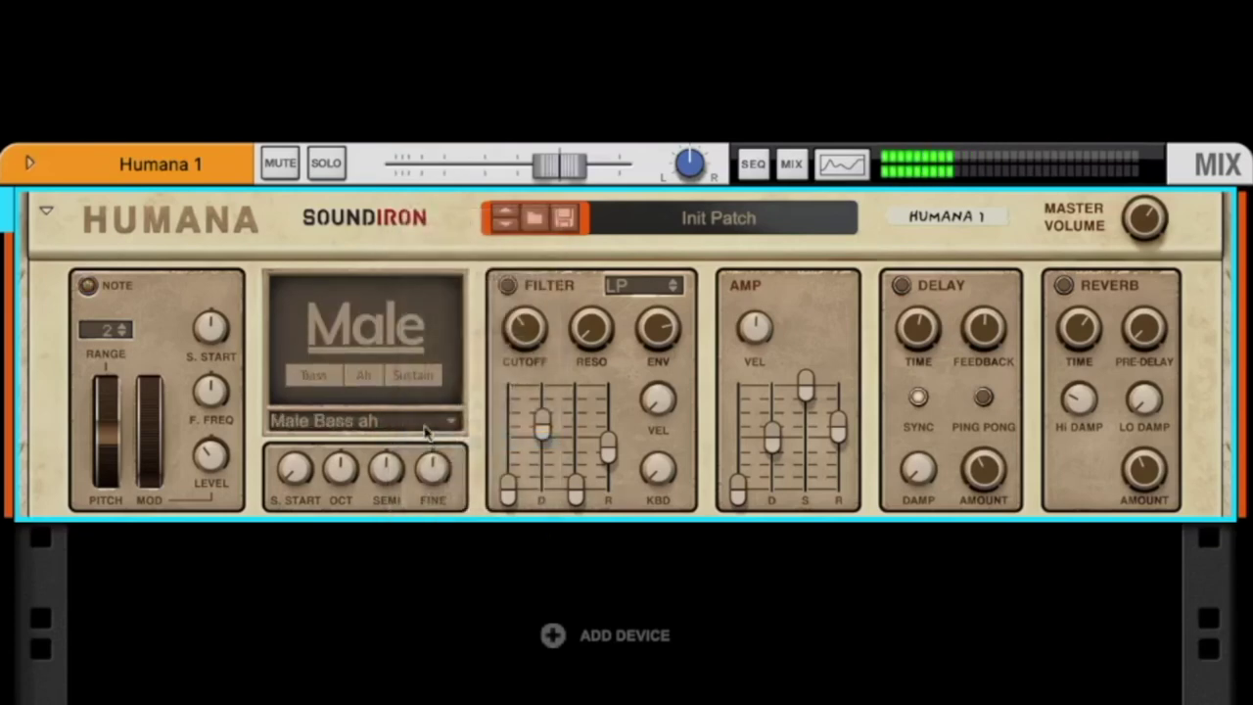
left_click(426, 423)
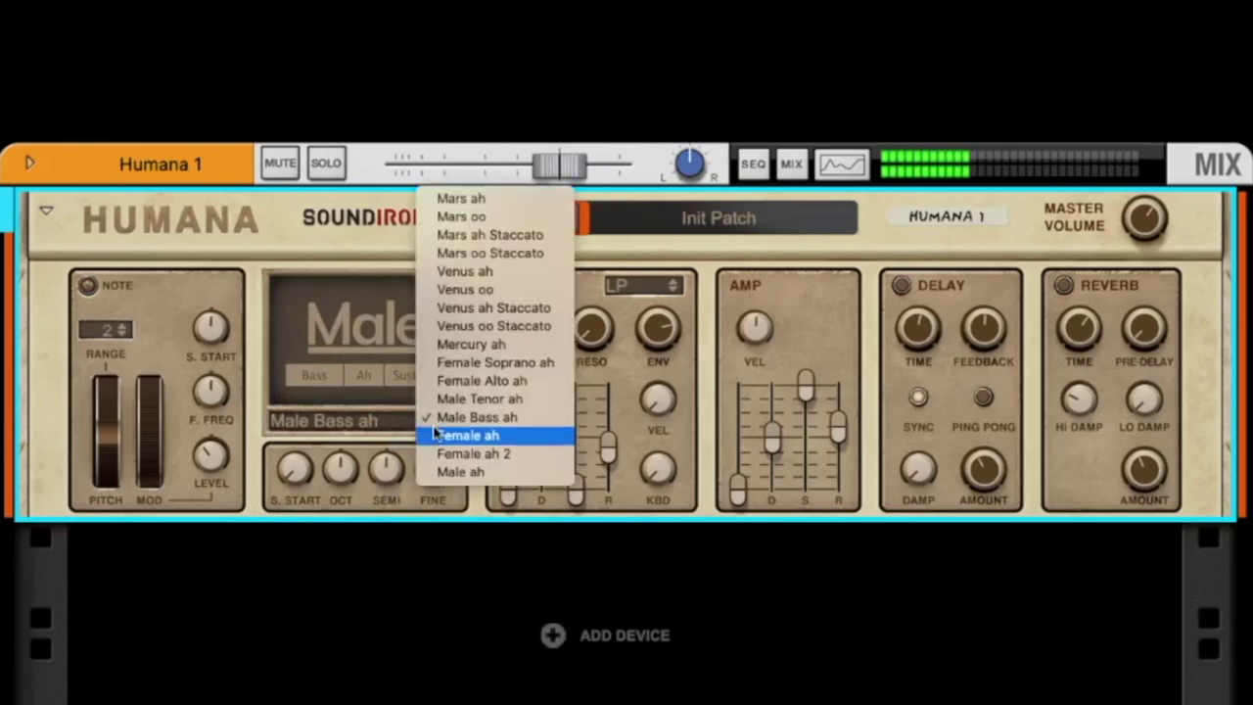
left_click(438, 437)
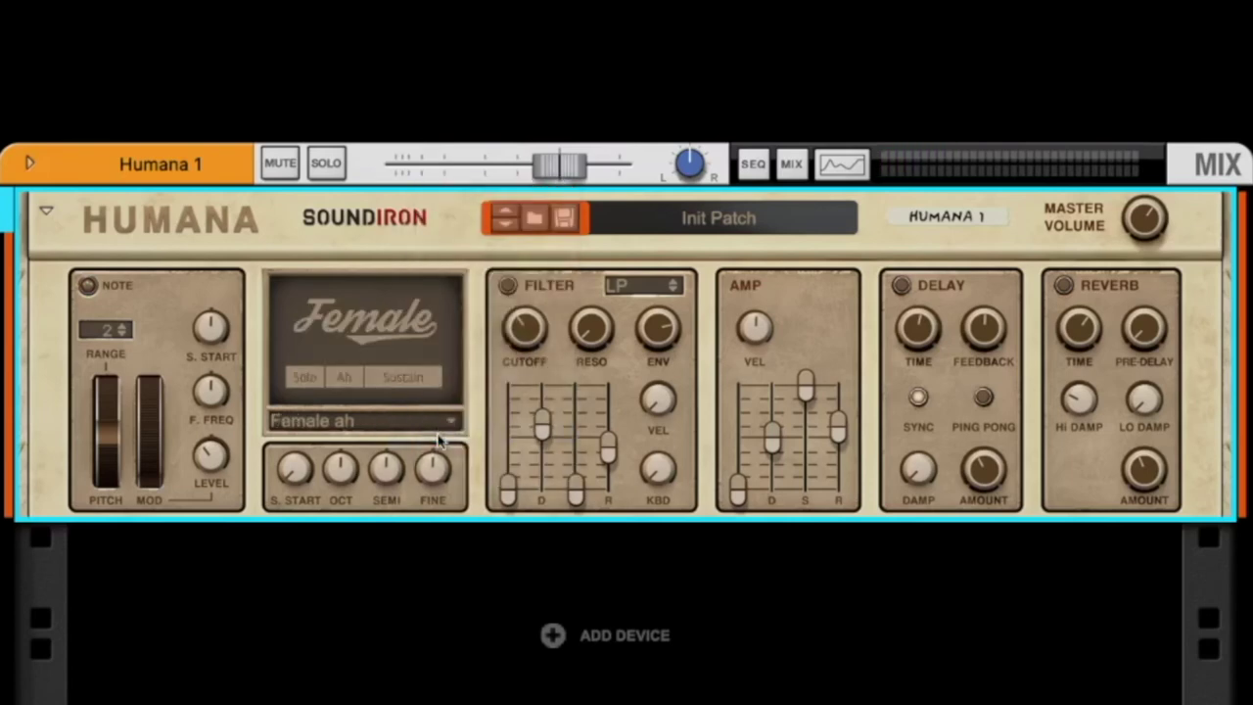
left_click(437, 432)
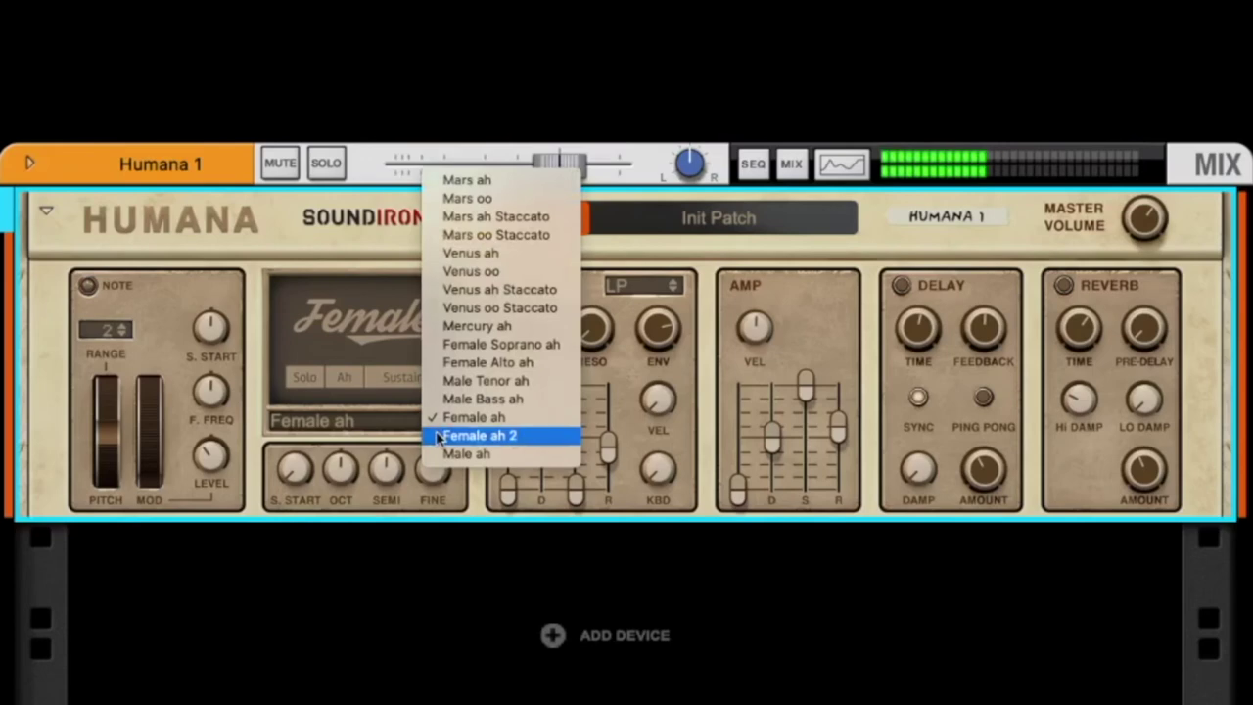
left_click(437, 435)
left_click(436, 429)
left_click(394, 421)
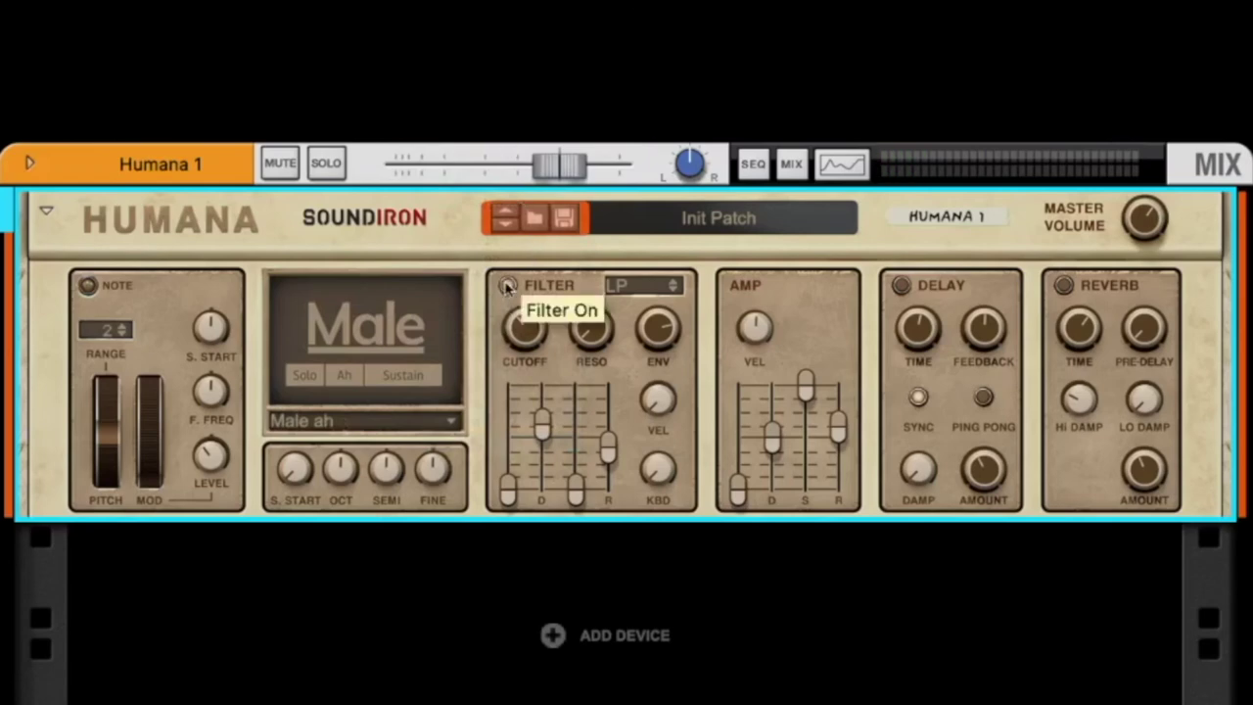
Raise the filter cutoff to about 4.69 kHz and rework the amp decay and sustain, ending sustain near the top.
left_click_drag(525, 331, 525, 292)
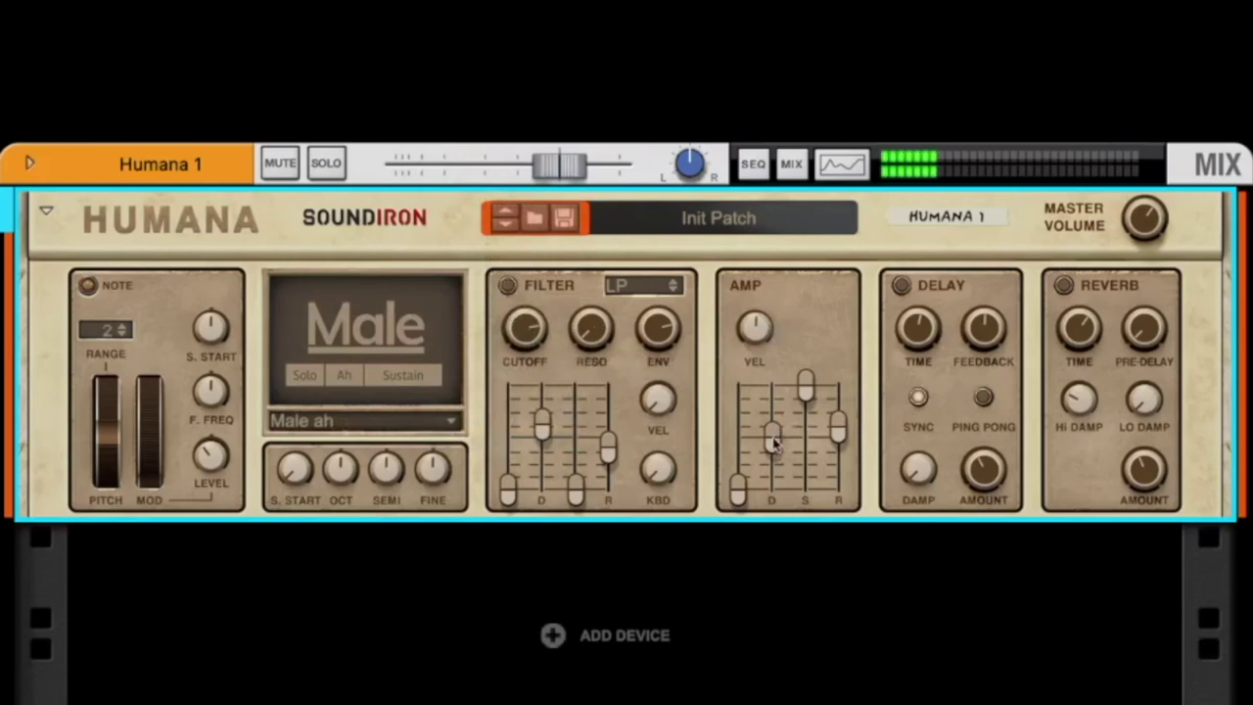
left_click_drag(805, 387, 806, 489)
left_click_drag(773, 437, 784, 416)
left_click_drag(806, 490, 805, 384)
Audition the delay and reverb, lengthening the reverb time, then switch both effects off.
left_click(900, 285)
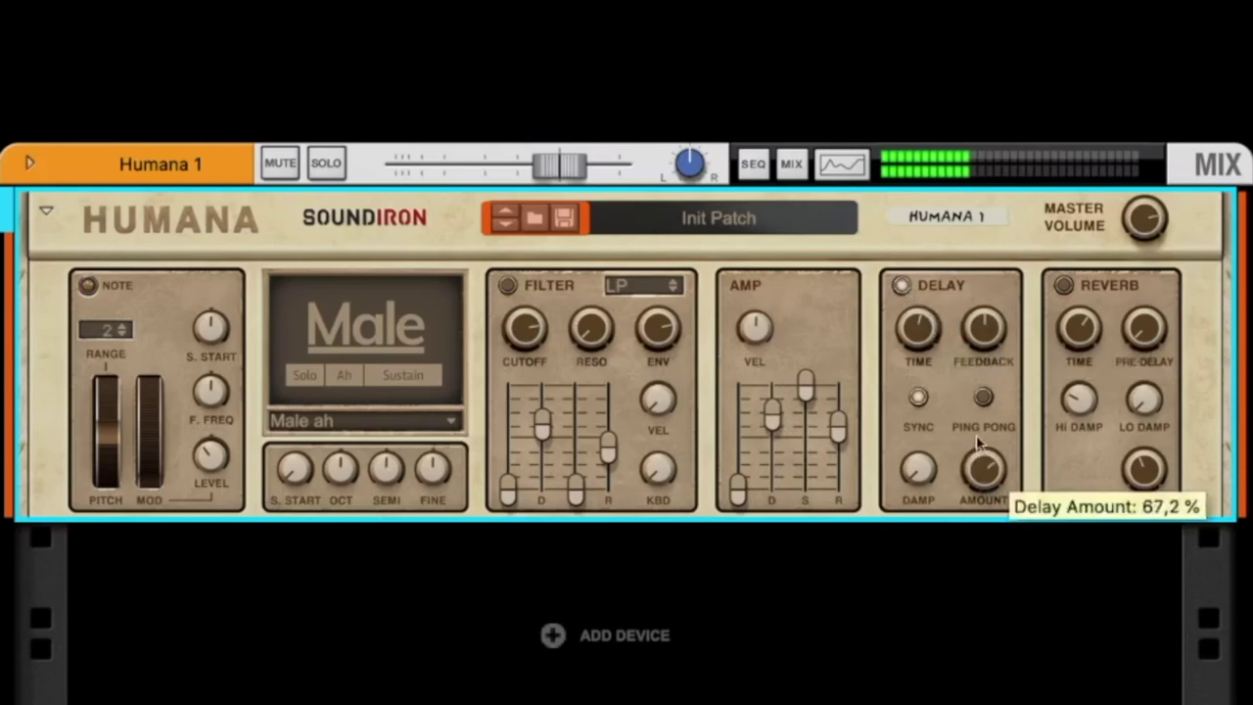
left_click(900, 285)
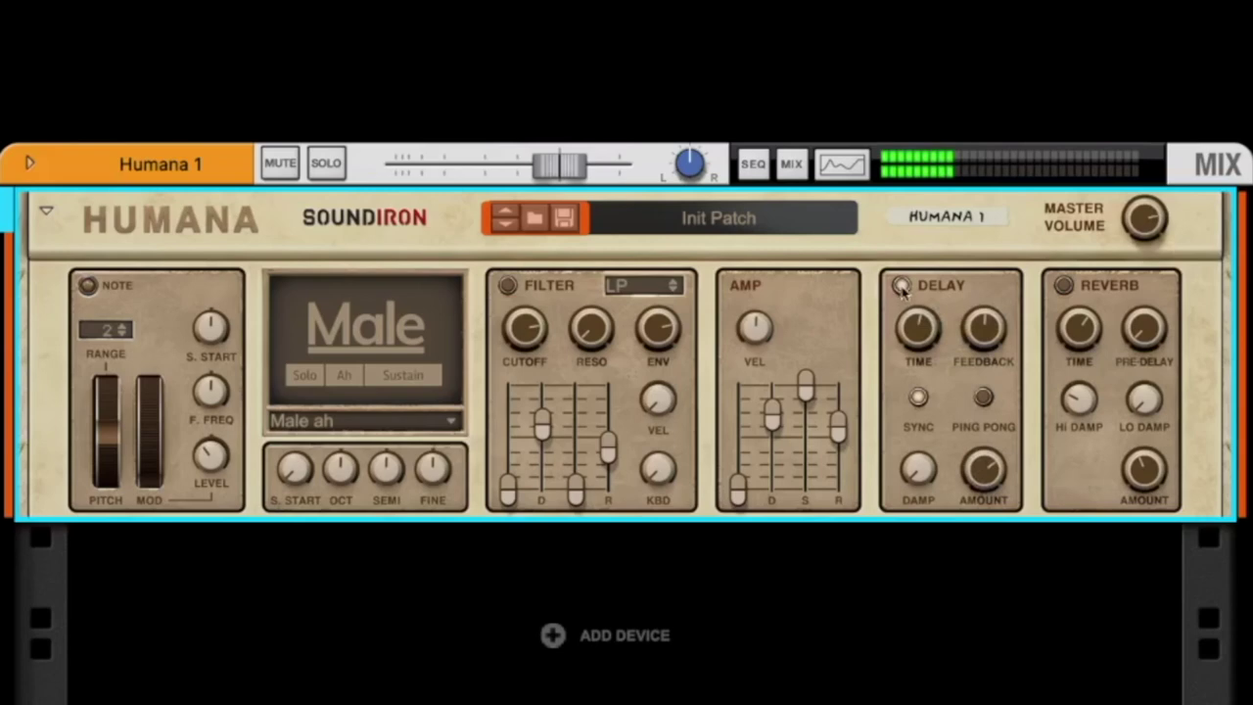
left_click(1064, 286)
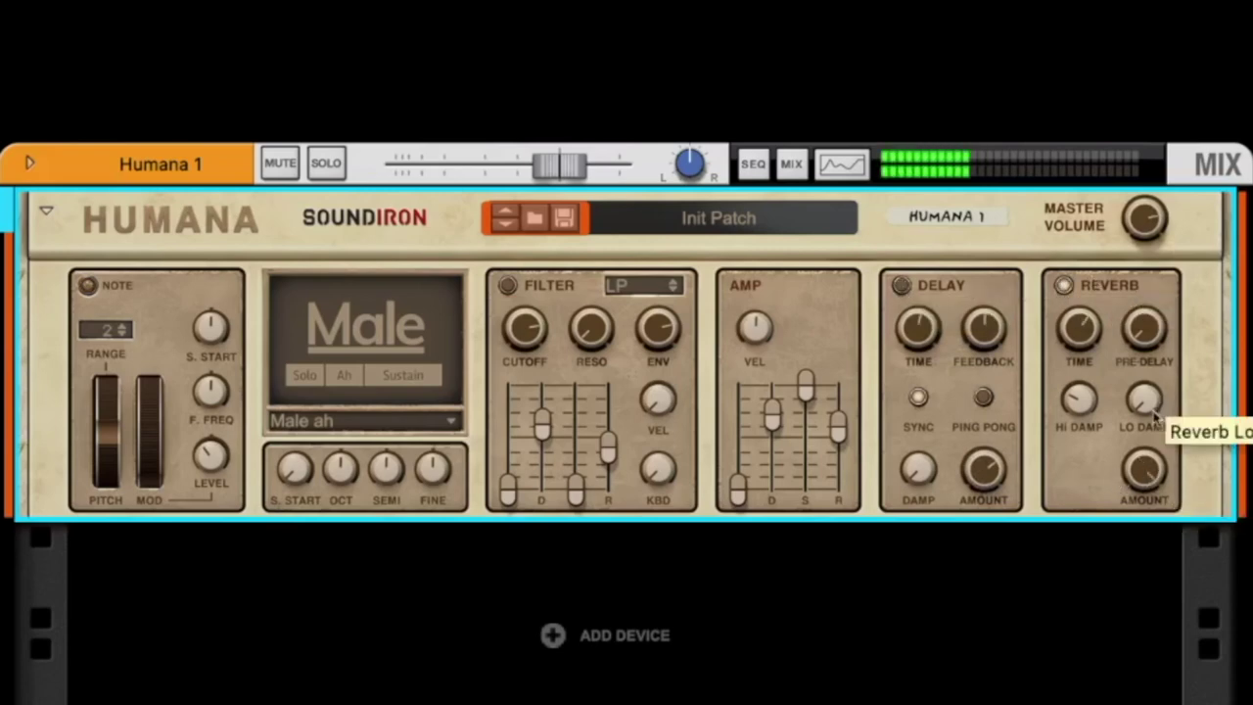
left_click_drag(1088, 322, 1083, 311)
left_click(1064, 285)
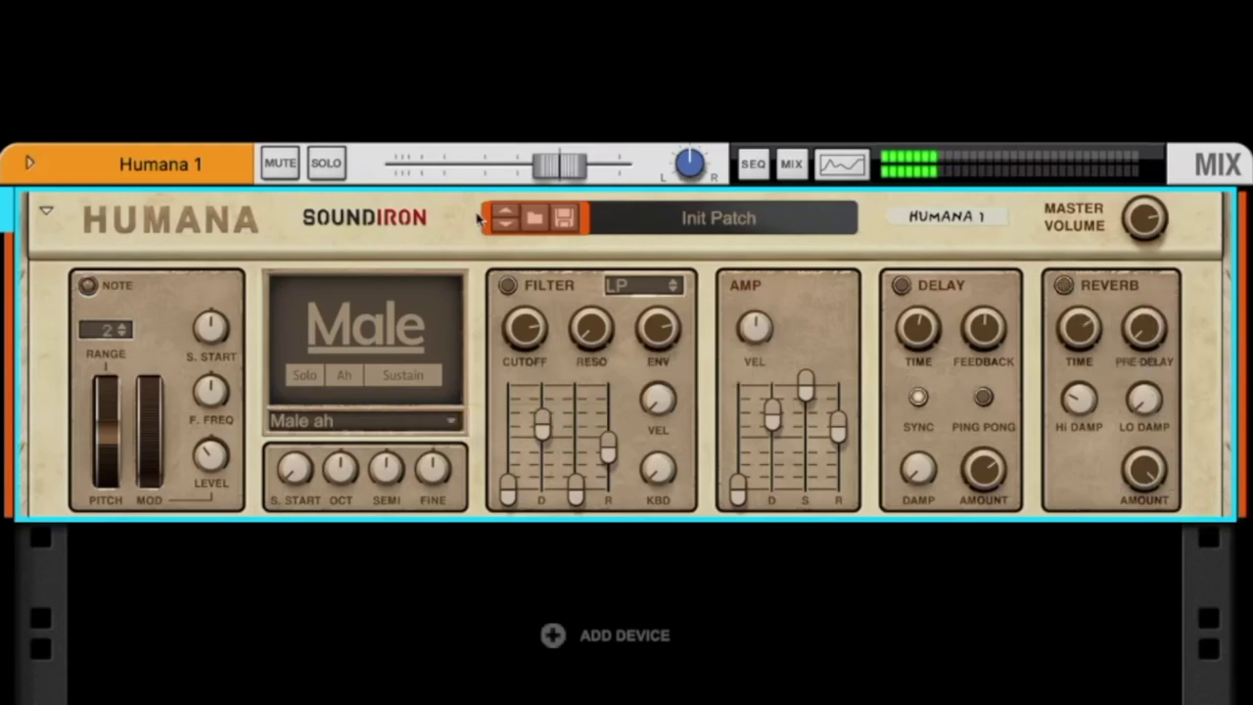
Try the Female Ah 2 Dressed patch, then load Mars Ah Space Pad and lengthen its reverb time.
left_click(664, 218)
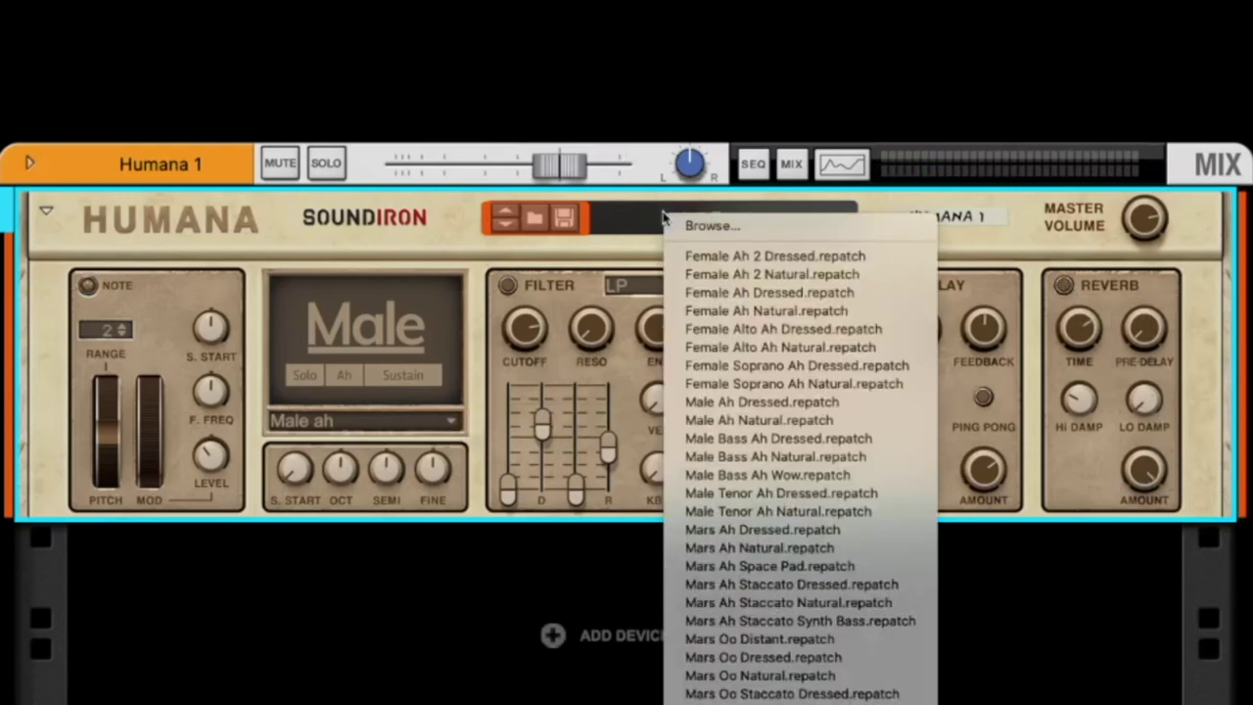
left_click(697, 256)
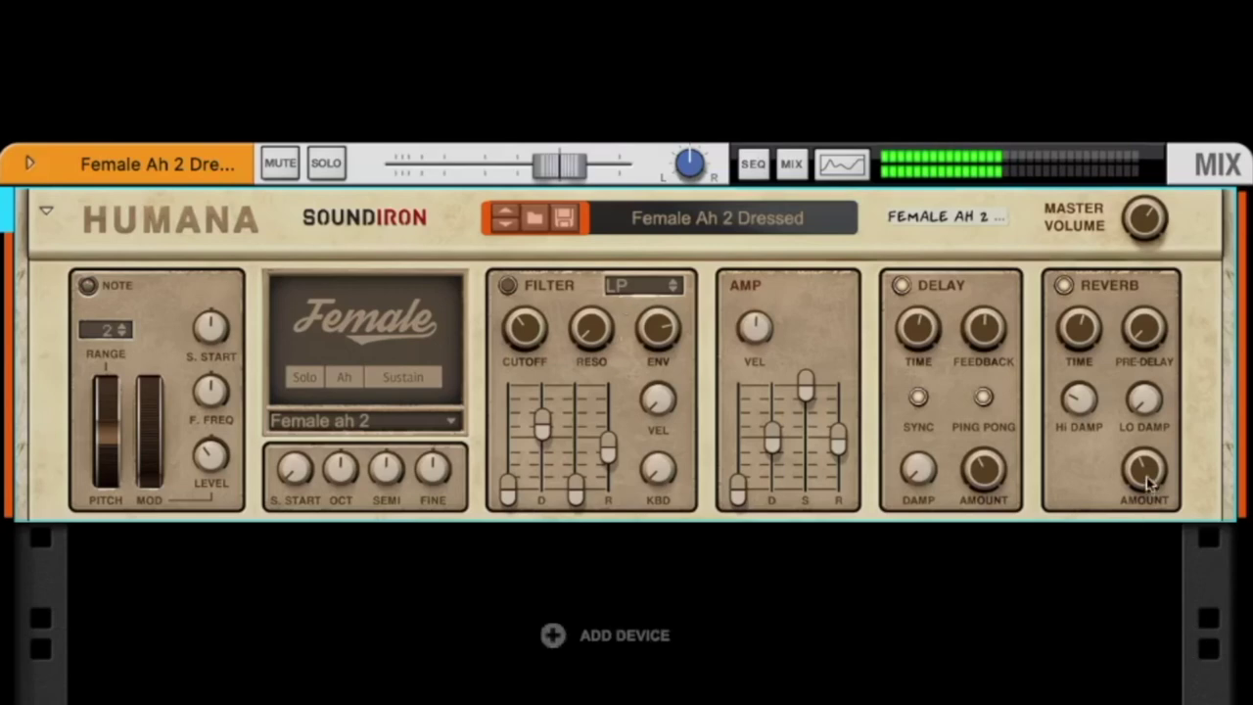
left_click(711, 224)
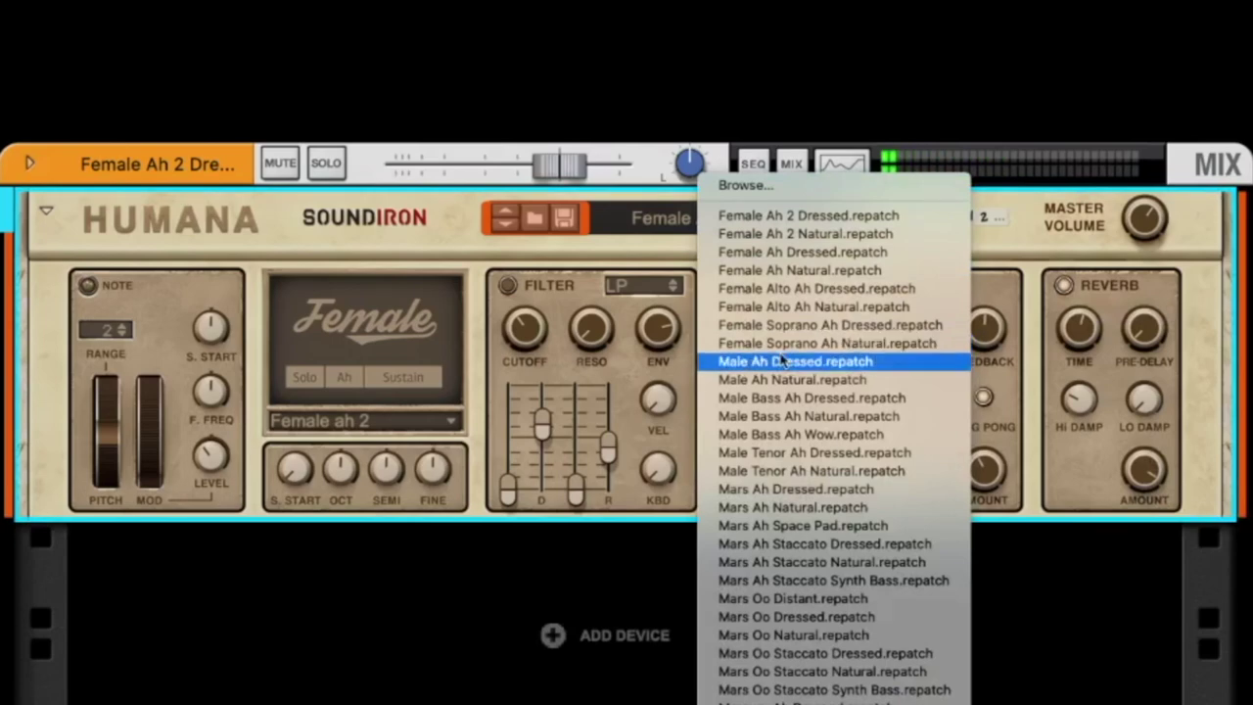
left_click(784, 379)
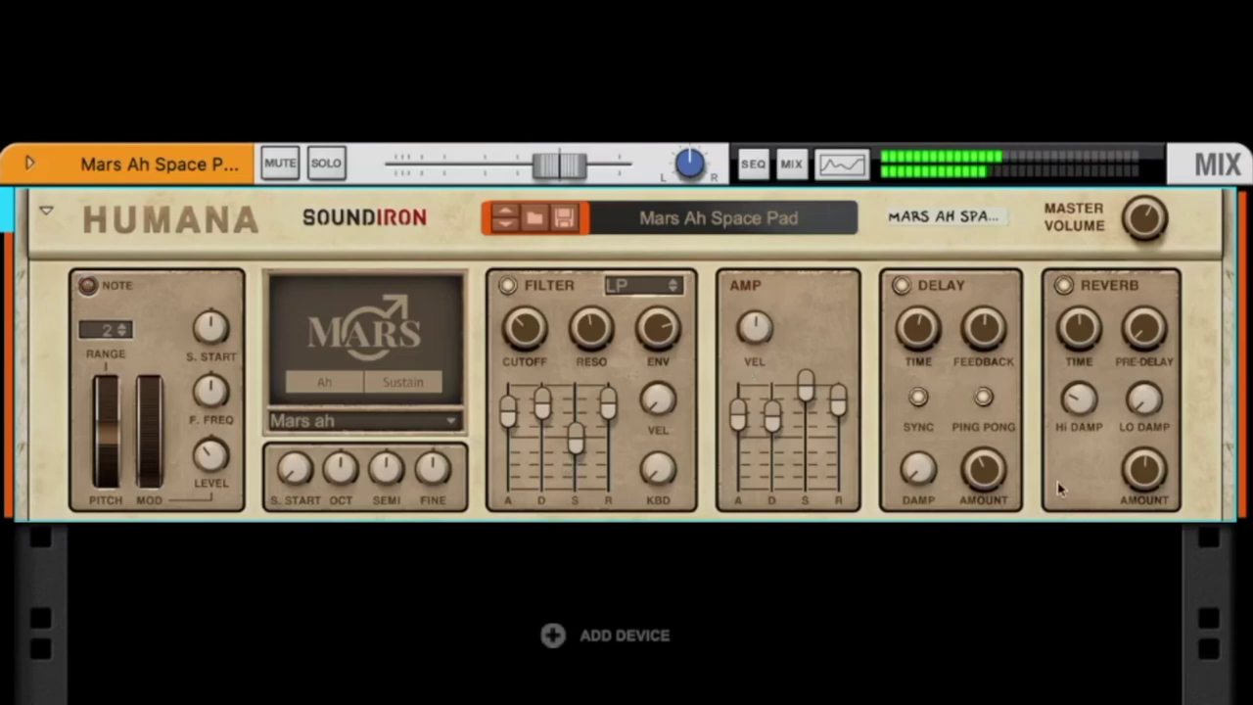
left_click_drag(1080, 331, 1091, 284)
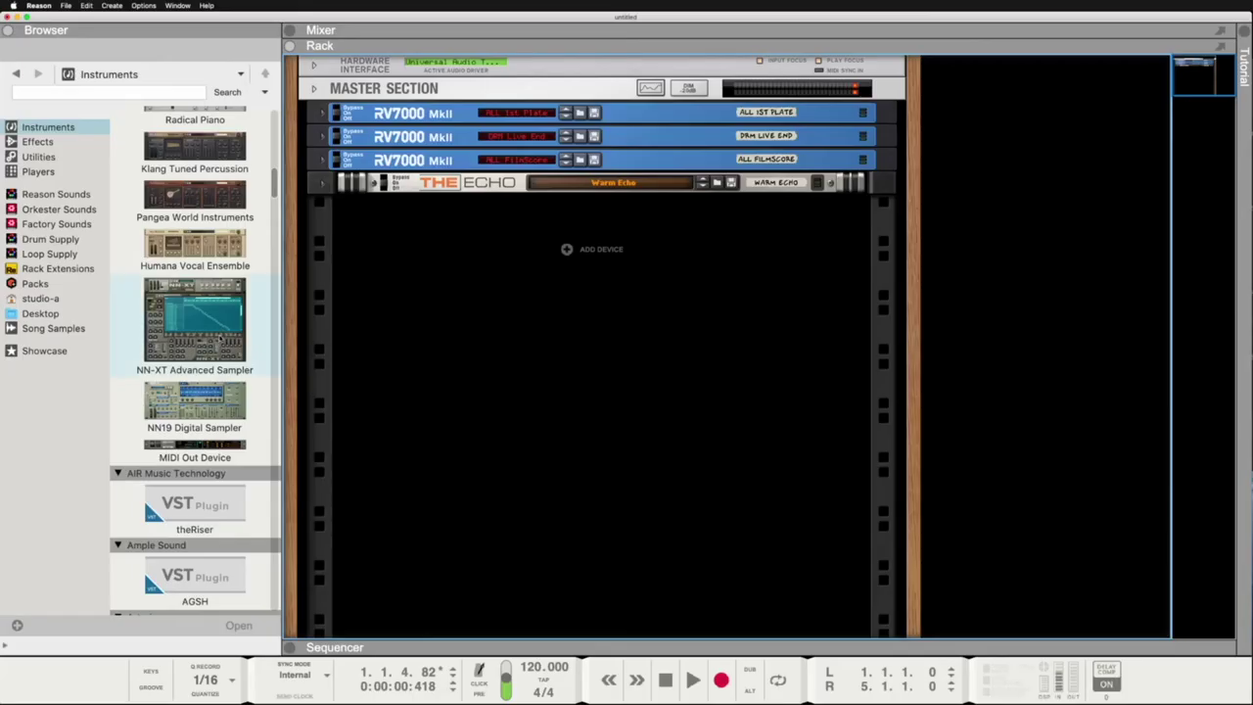
Add an NN-XT Advanced Sampler below The Echo and load the Baritone Sax patch.
left_click(215, 358)
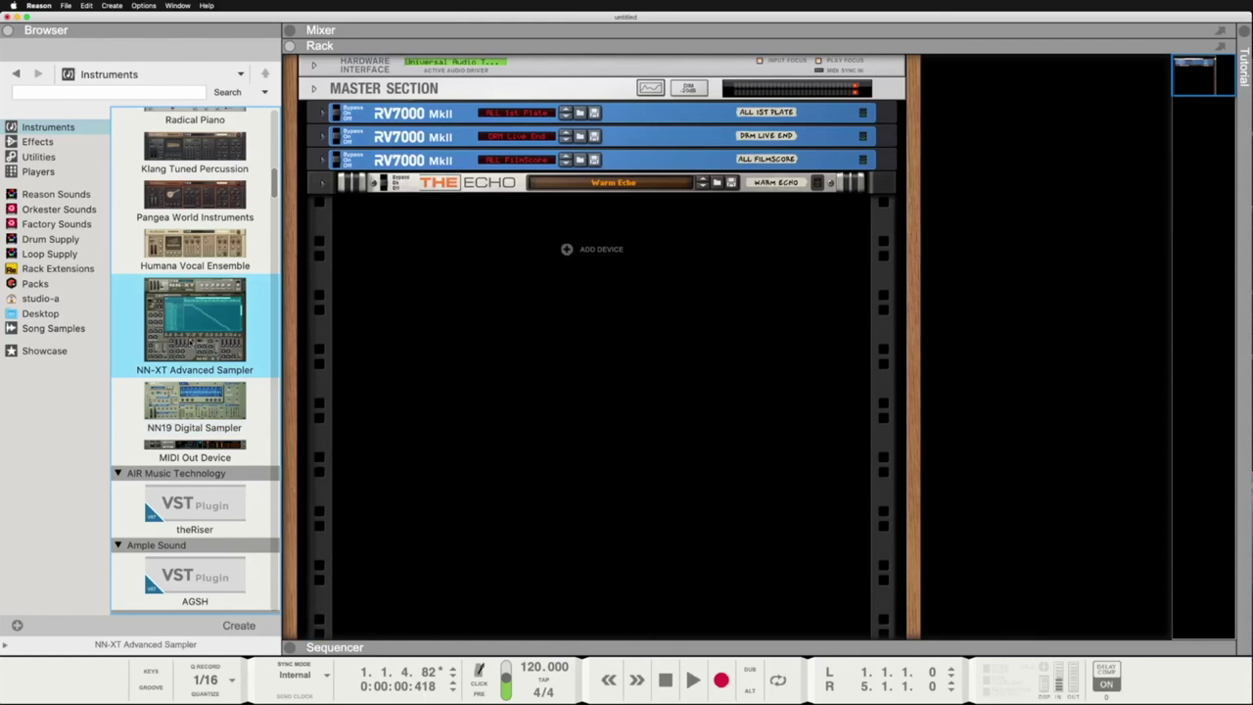
left_click_drag(194, 343, 590, 355)
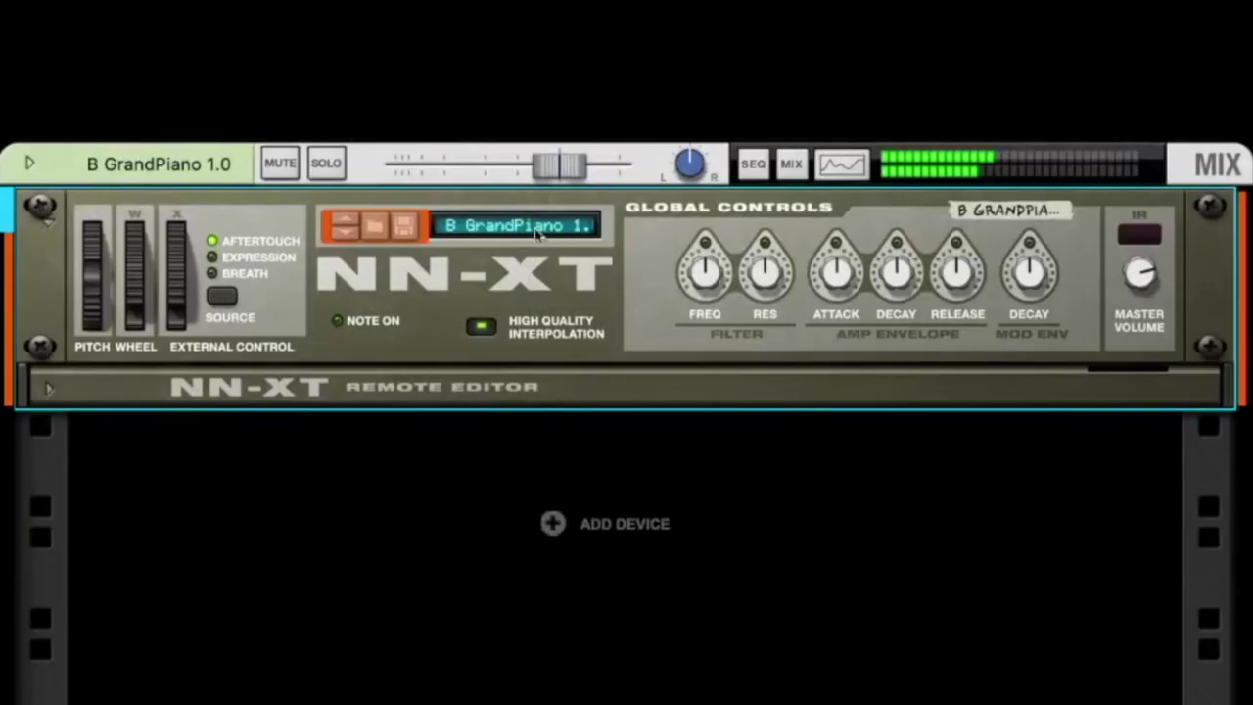
left_click(537, 229)
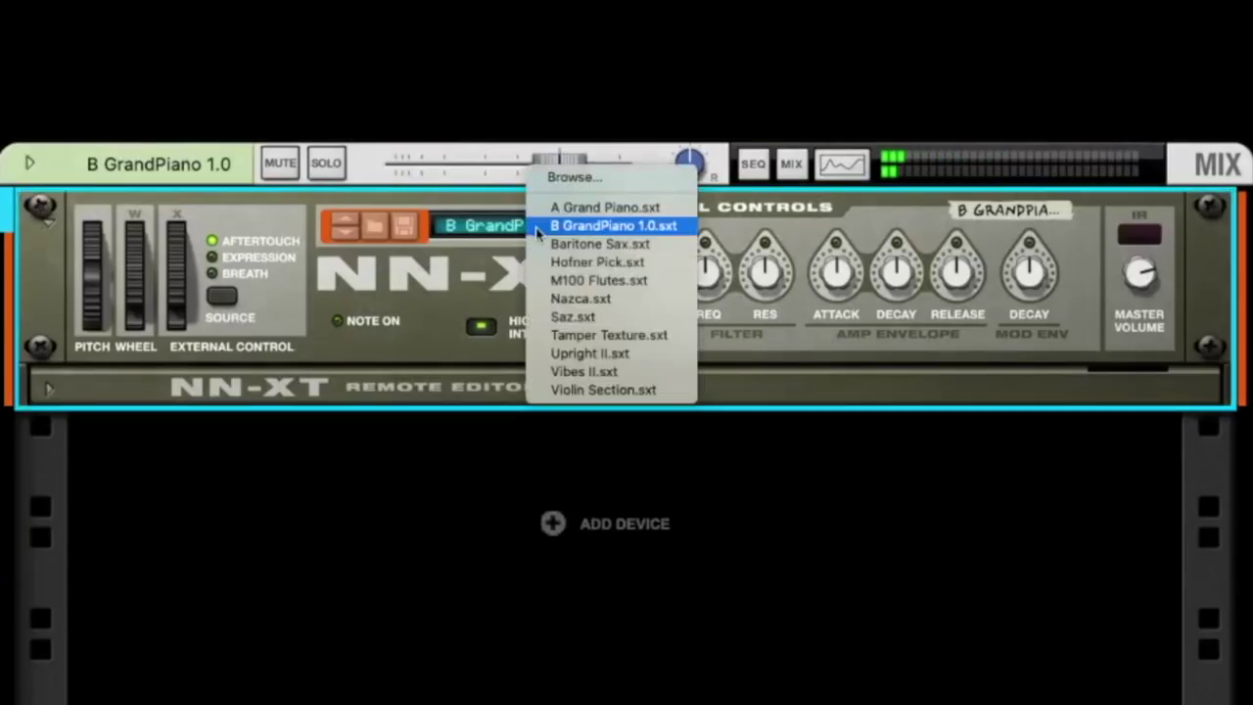
left_click(591, 245)
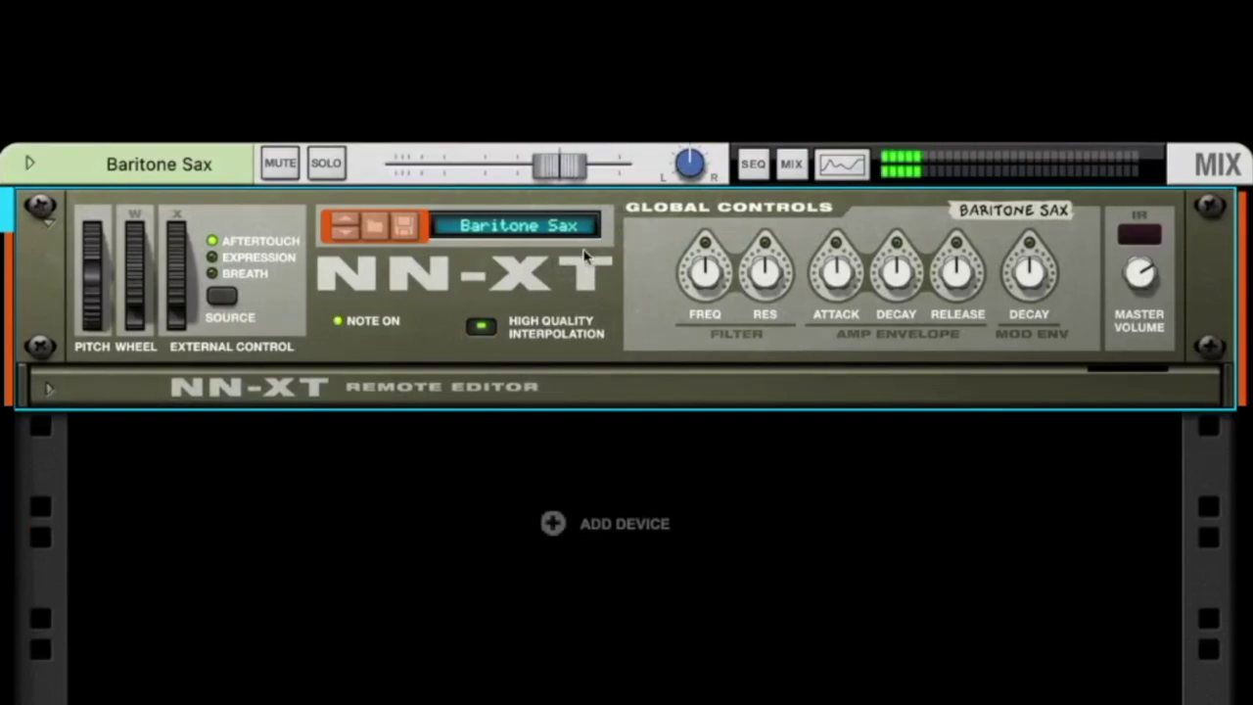
Try the Nazca patch, settle on Vibes II, and expand the sample key-zone editor.
left_click(559, 229)
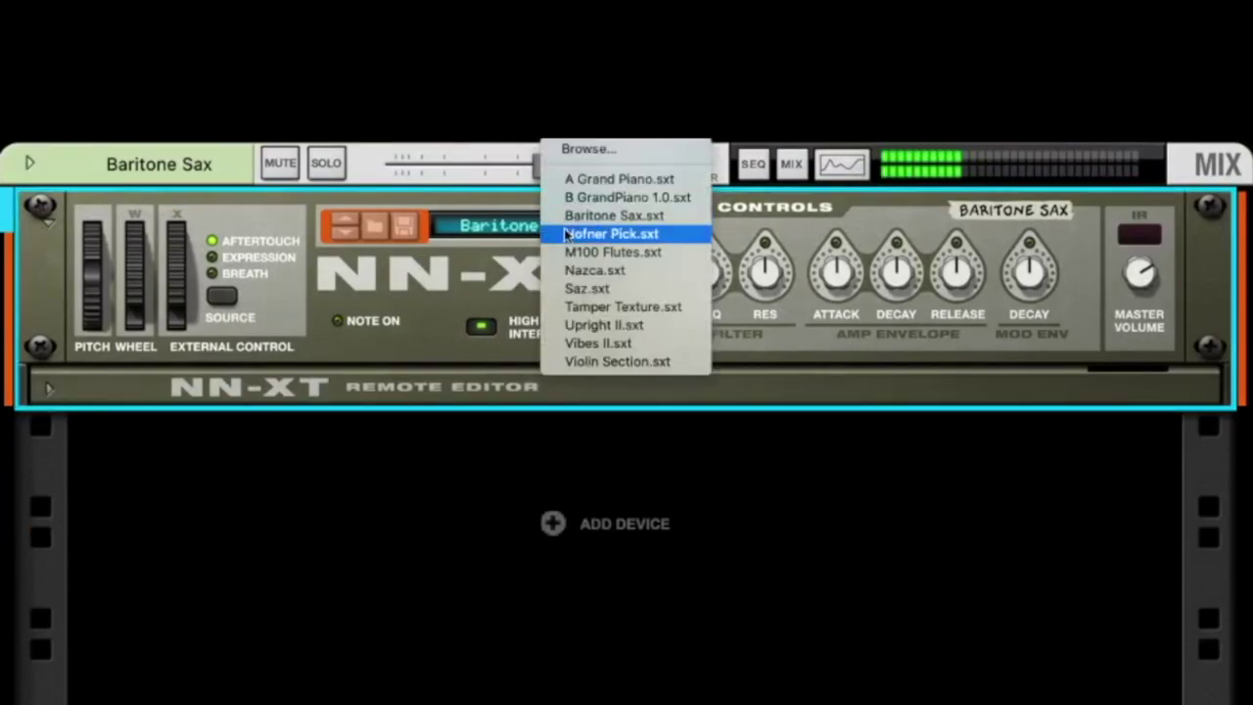
left_click(588, 271)
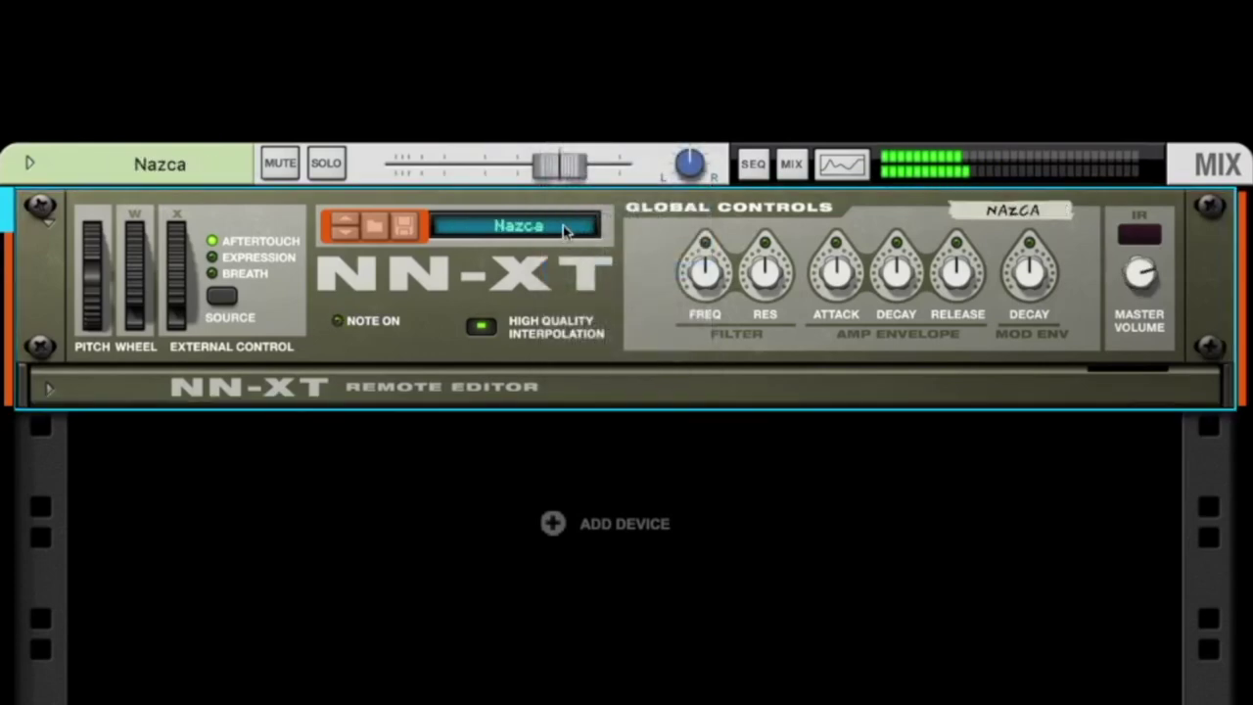
left_click(565, 229)
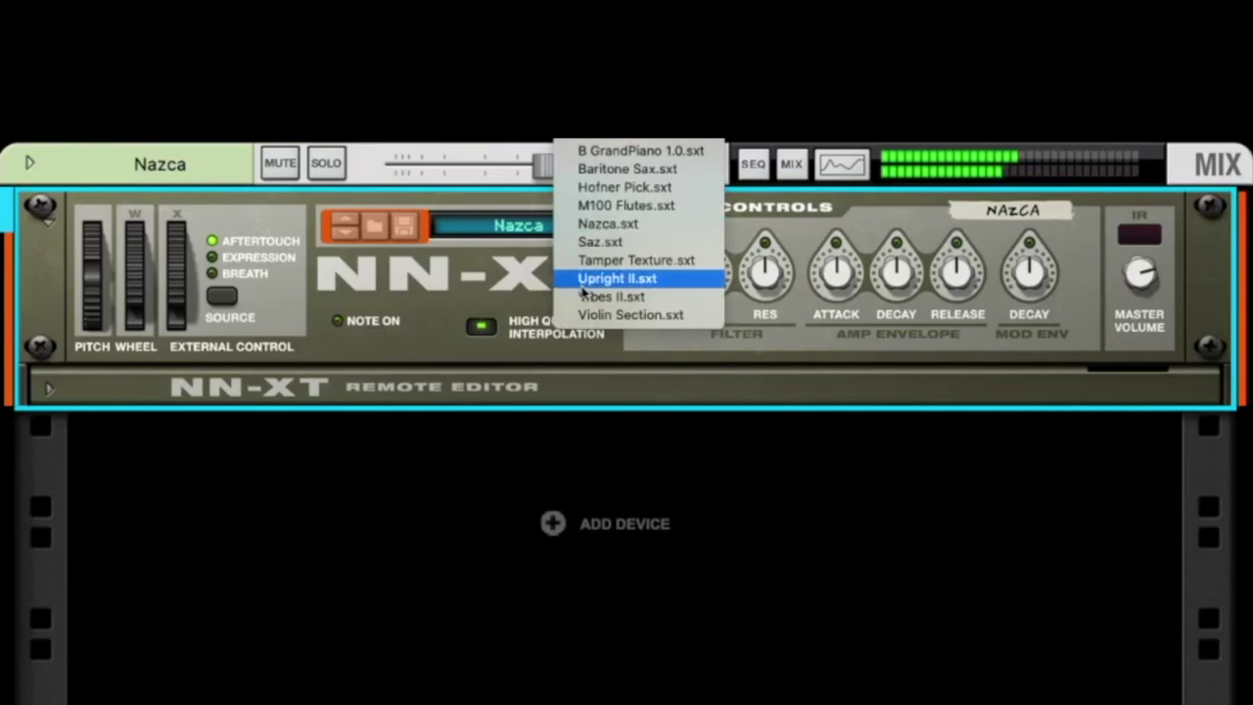
left_click(584, 295)
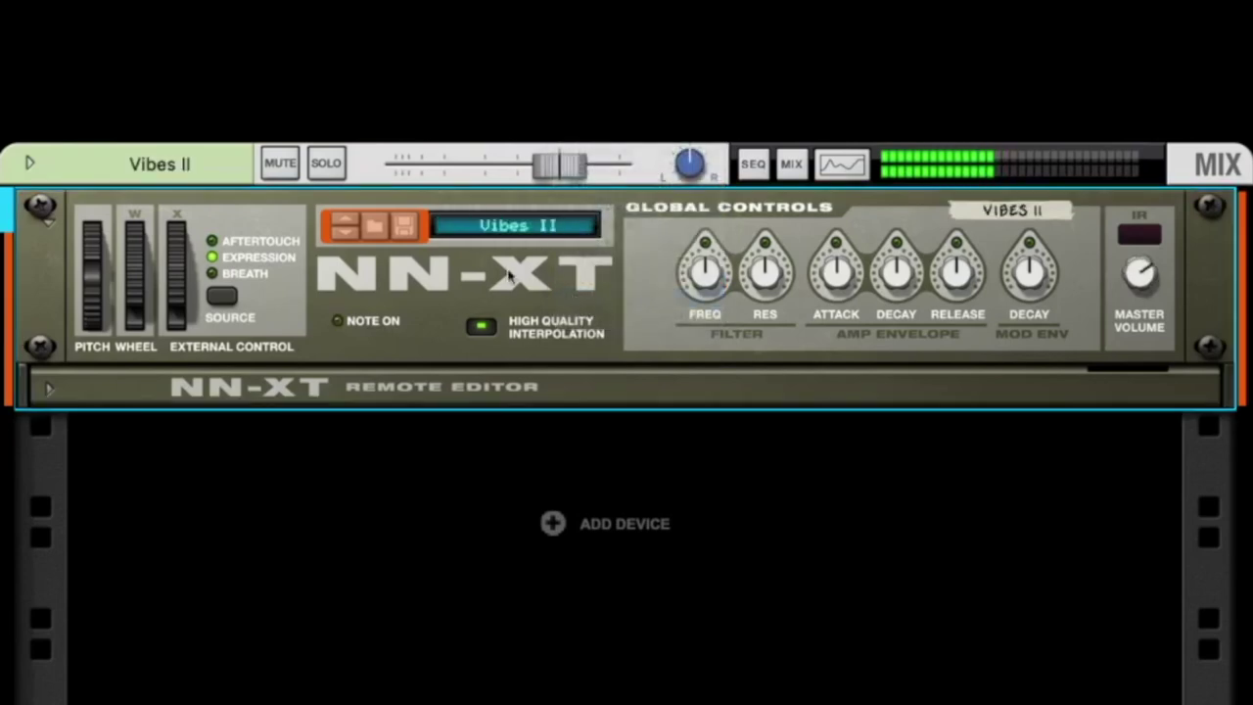
left_click(47, 389)
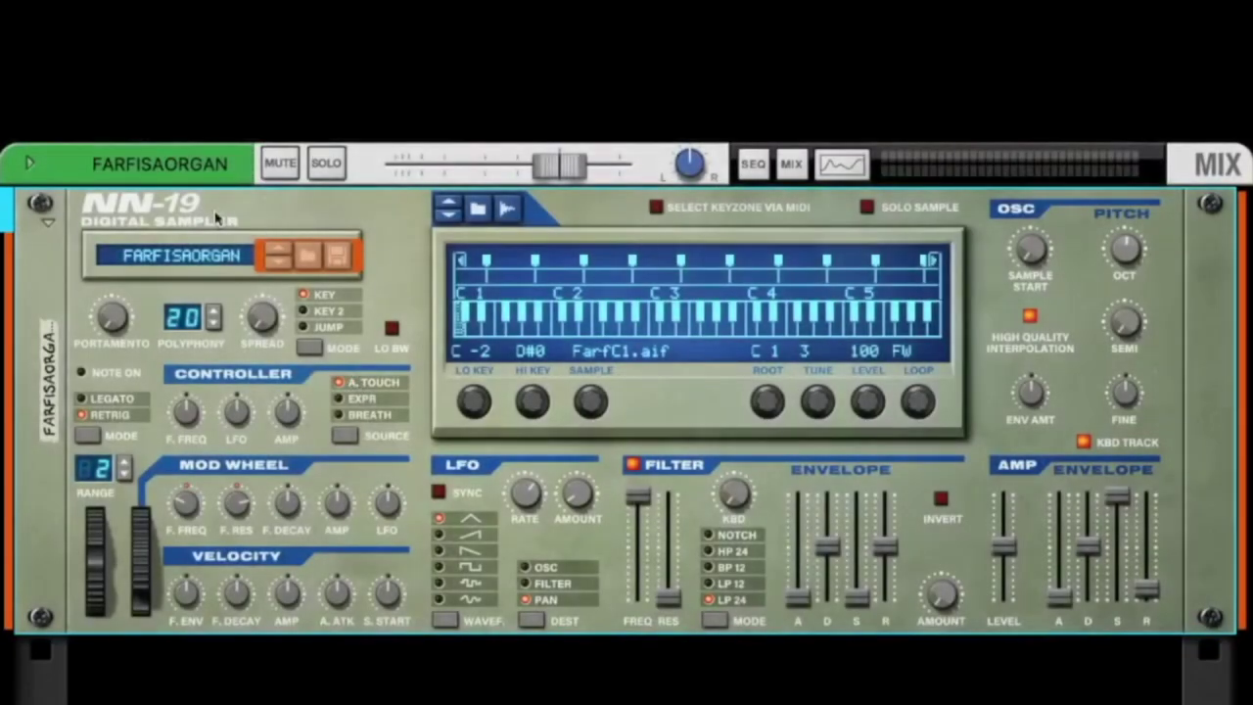
Load the MELCHOIR patch, switch on the NN-19 filter and set its cutoff to 38.
left_click(208, 273)
left_click(215, 271)
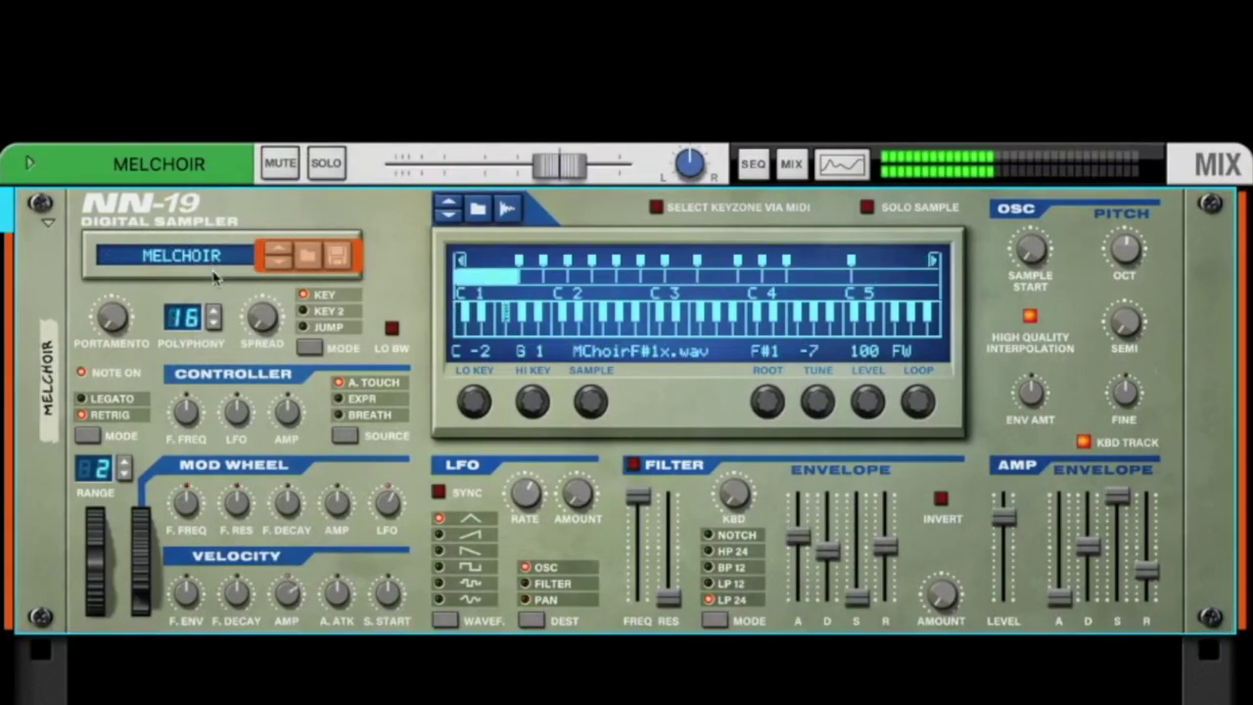
left_click(666, 469)
mouse_move(641, 497)
left_mouse_down()
mouse_move(656, 551)
mouse_move(642, 480)
left_mouse_up()
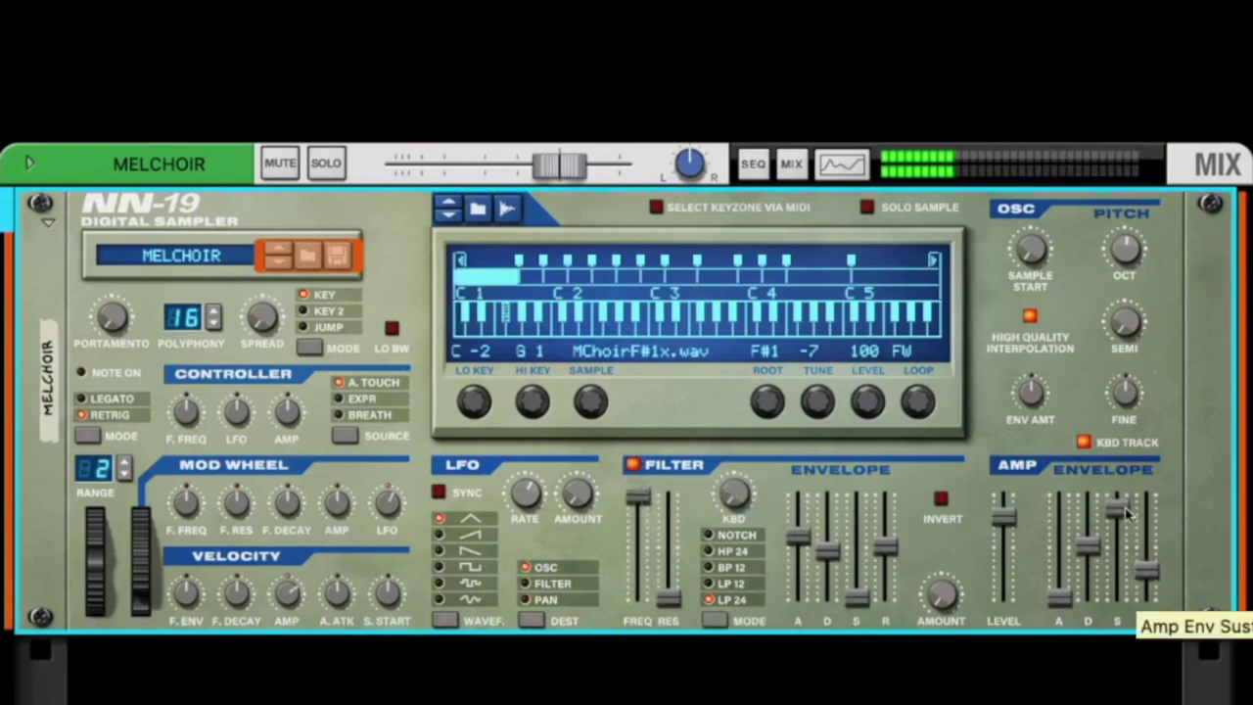
Adjust the amp envelope, shortening the decay and lowering the sustain.
left_click_drag(1117, 499, 1115, 452)
left_click_drag(1089, 547, 1088, 580)
mouse_move(1117, 498)
left_mouse_down()
mouse_move(1126, 553)
mouse_move(1118, 496)
left_mouse_up()
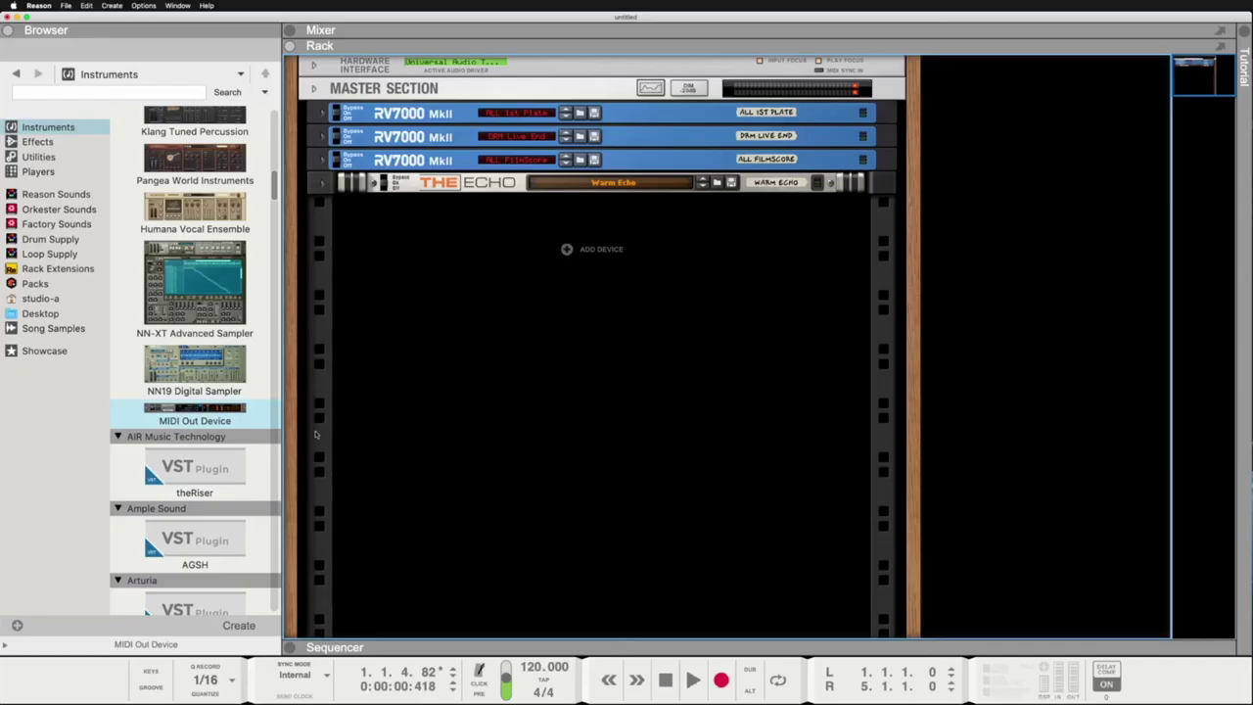
Add a MIDI Out device routed to the KOMPLETE KONTROL S88 and set CV 1's CC number and offset.
left_click(207, 419)
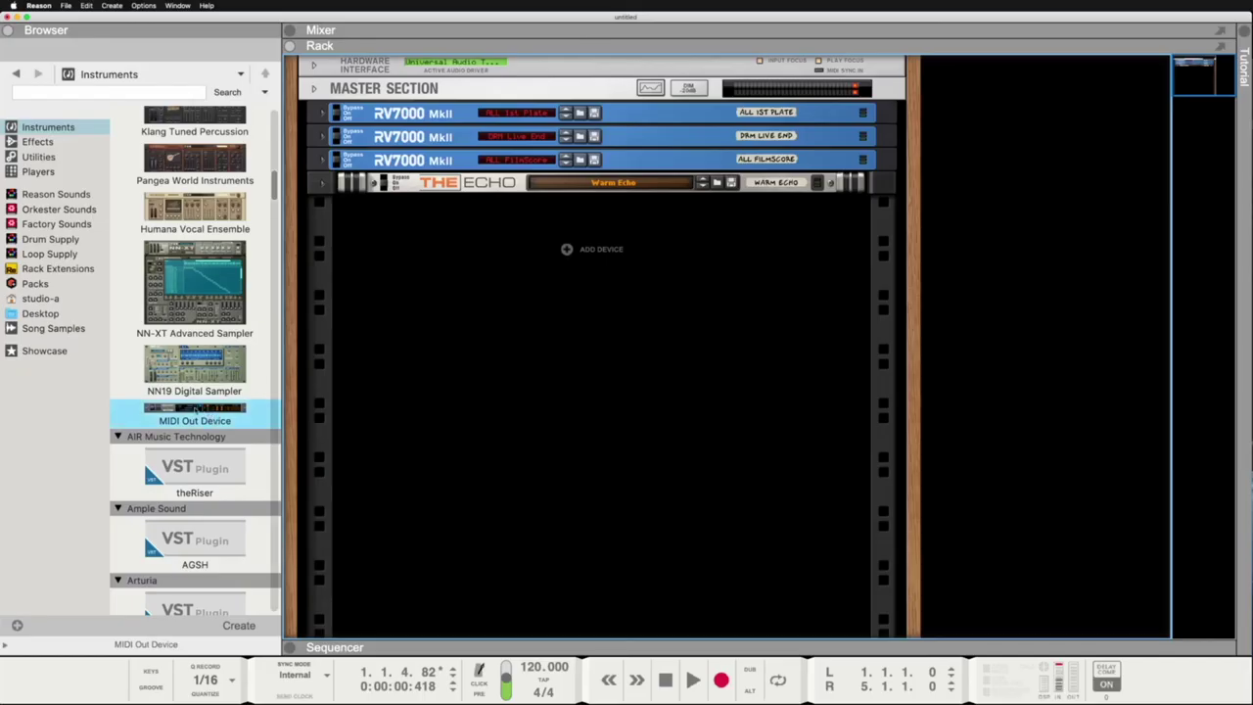
left_click_drag(195, 410, 539, 382)
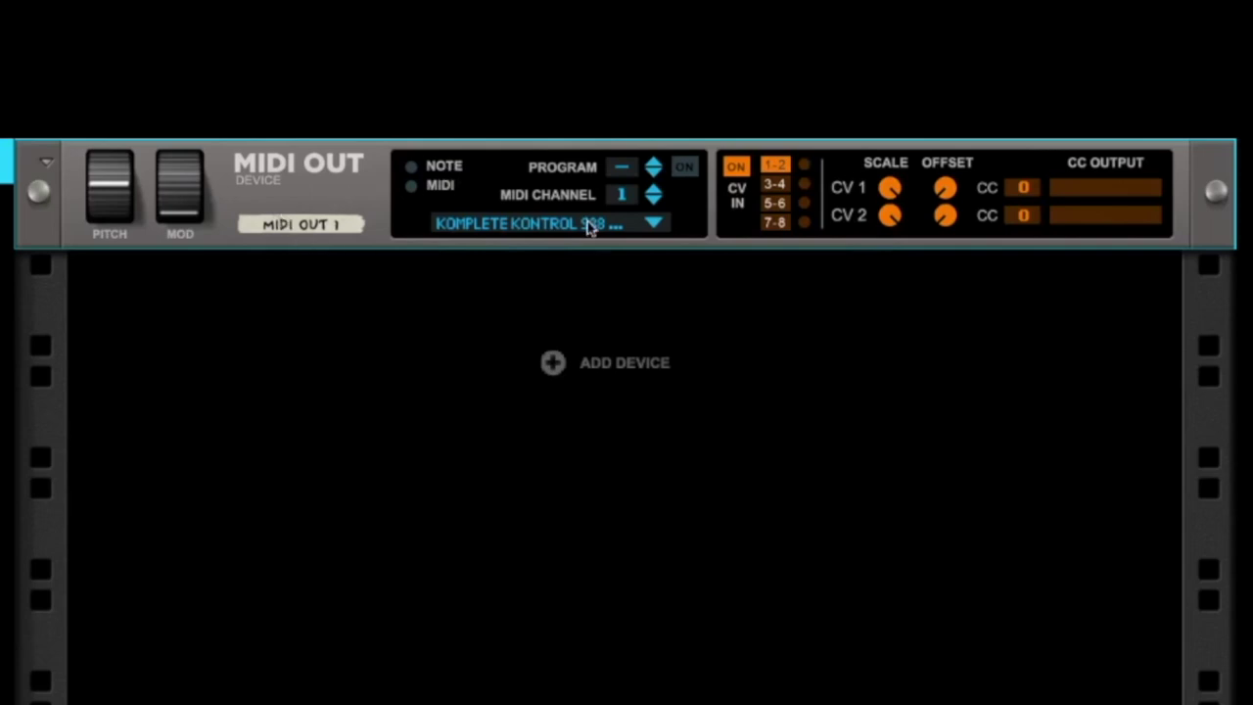
left_click(514, 225)
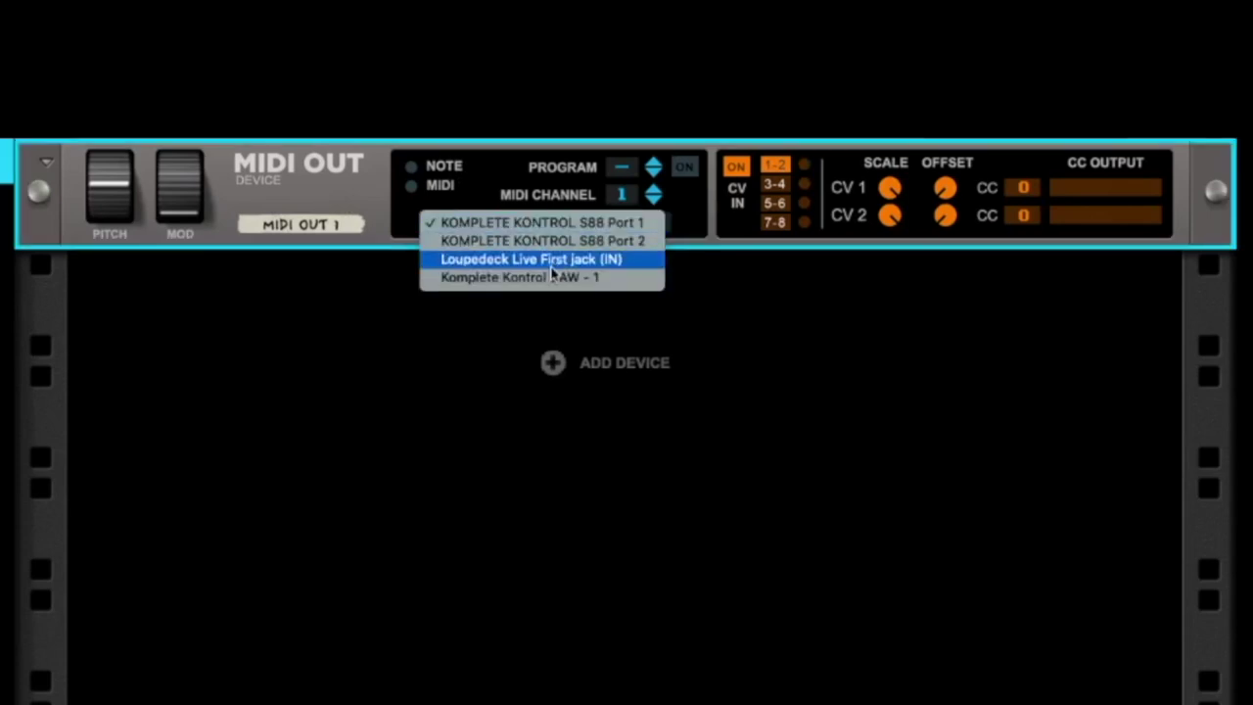
left_click(545, 241)
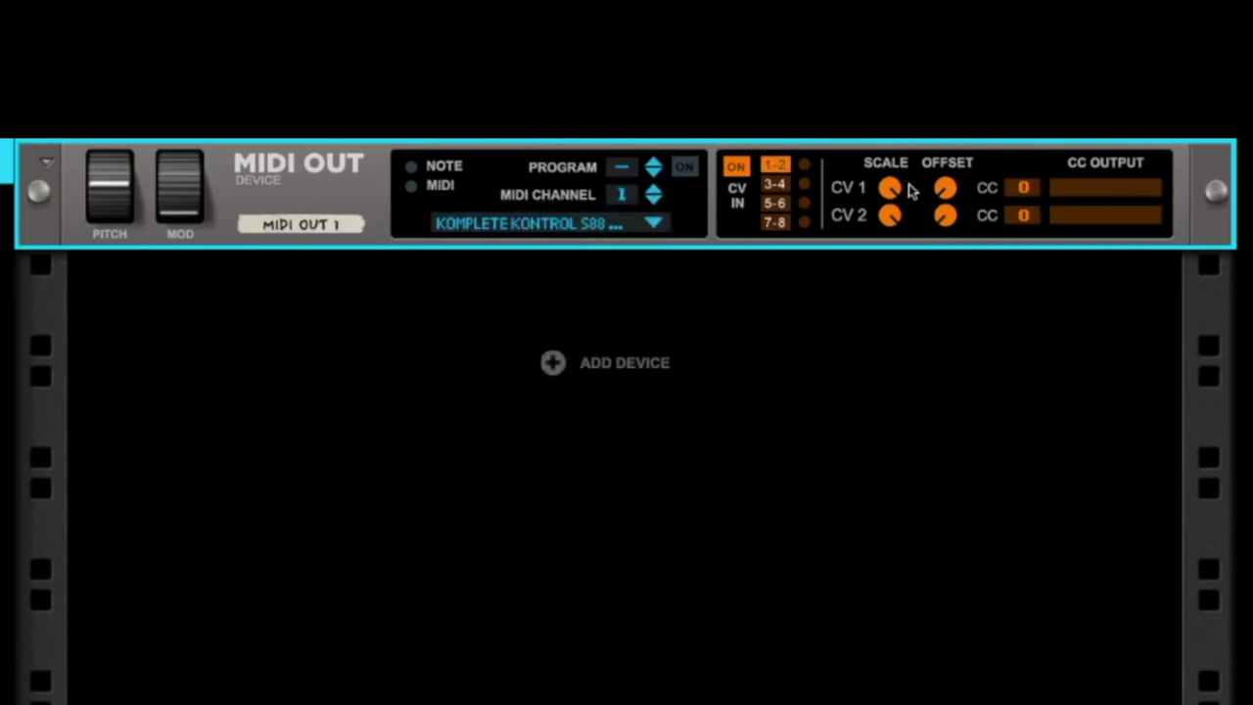
left_click_drag(1015, 192, 1000, 153)
mouse_move(953, 202)
left_mouse_down()
mouse_move(946, 98)
mouse_move(959, 211)
left_mouse_up()
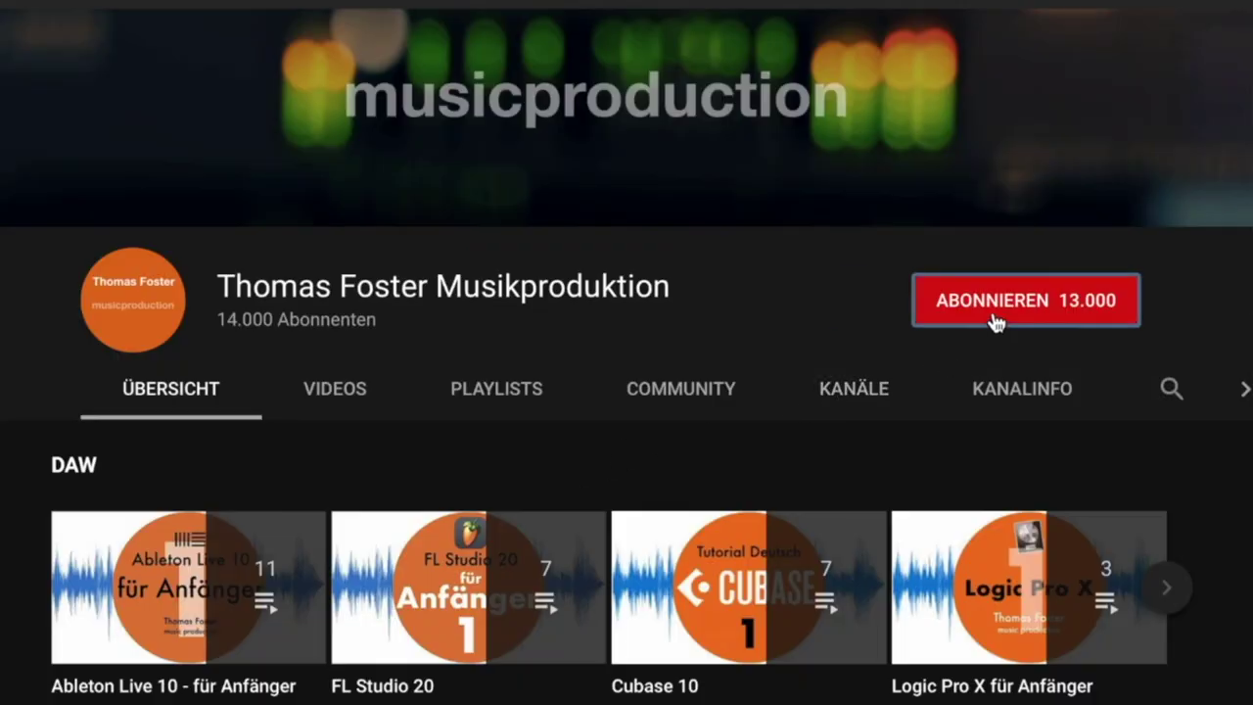
Subscribe with the ABONNIEREN button on the music-production channel page.
left_click(996, 321)
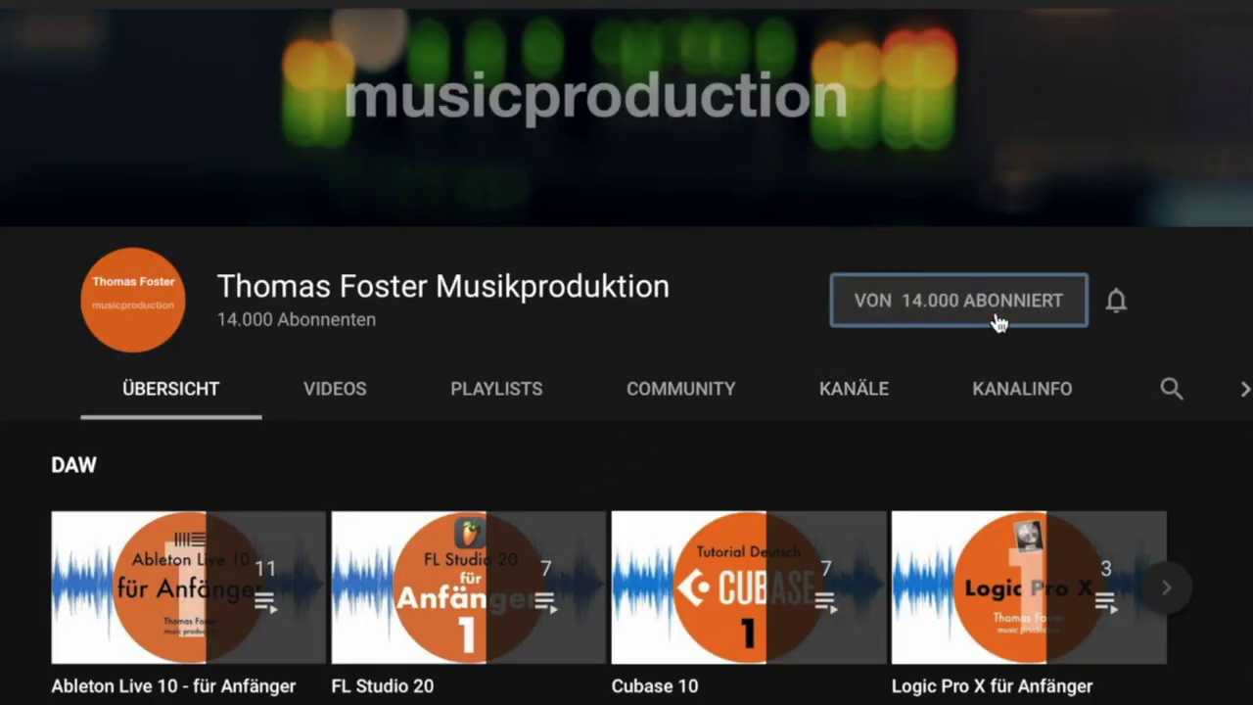